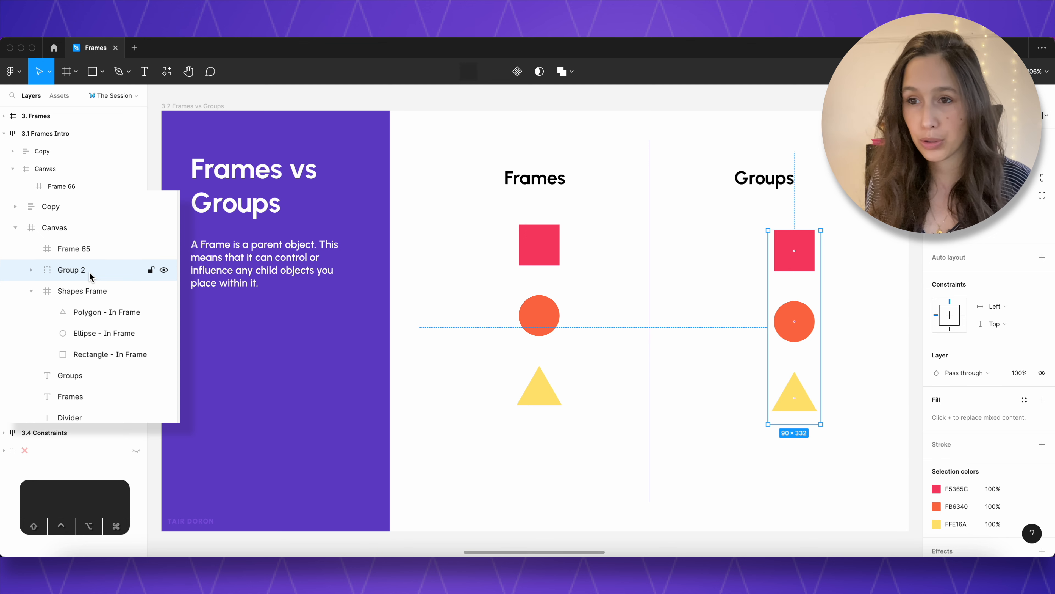
- Rename the group containing the three shapes under the Groups heading to "Shapes Group"
{"action": "double_click", "coordinate": [89, 272]}
{"action": "type", "text": "Shapes"}
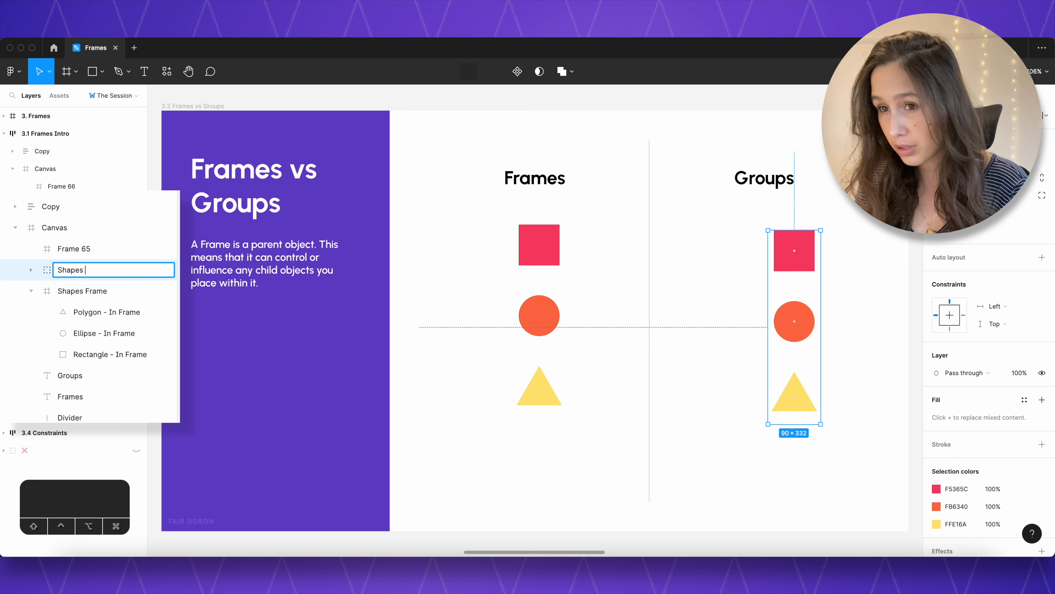
{"action": "type", "text": " Group"}
{"action": "key", "text": "Return"}
- Move the Shapes Frame and the Shapes Group around the canvas, leaving each slightly left of its starting place
{"action": "left_click", "coordinate": [522, 238]}
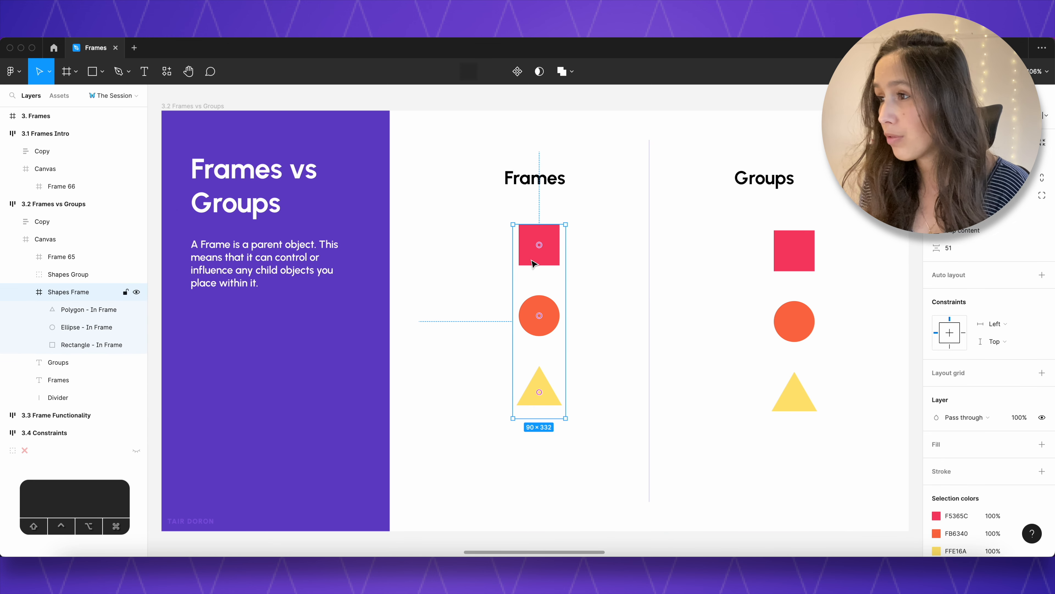
{"action": "left_click_drag", "start_coordinate": [555, 256], "coordinate": [537, 282]}
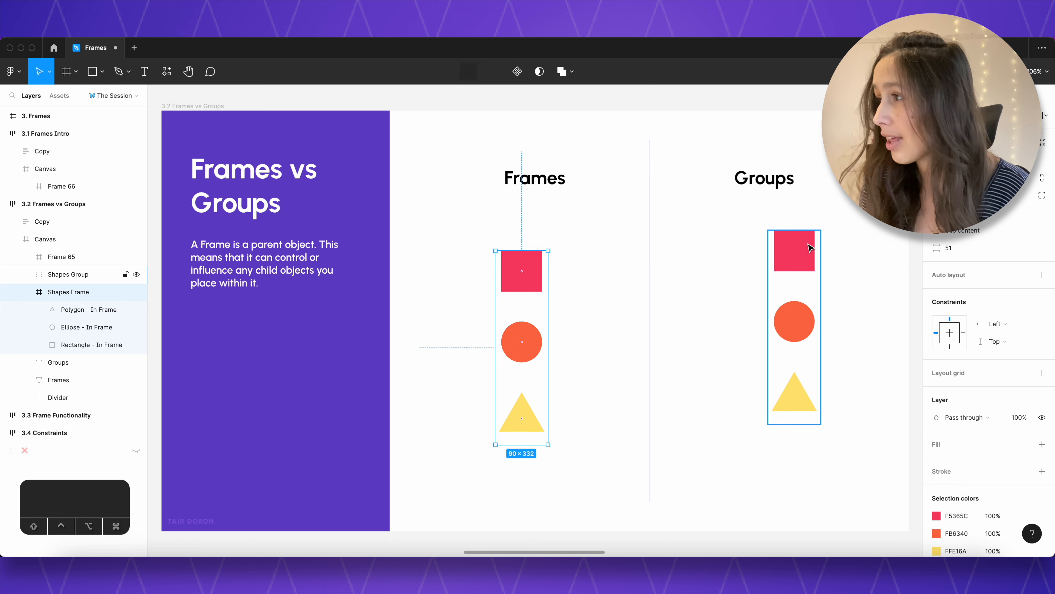
{"action": "mouse_move", "coordinate": [802, 257]}
{"action": "left_mouse_down"}
{"action": "mouse_move", "coordinate": [757, 306]}
{"action": "mouse_move", "coordinate": [742, 266]}
{"action": "mouse_move", "coordinate": [798, 258]}
{"action": "left_mouse_up"}
{"action": "left_click_drag", "start_coordinate": [516, 275], "coordinate": [525, 250]}
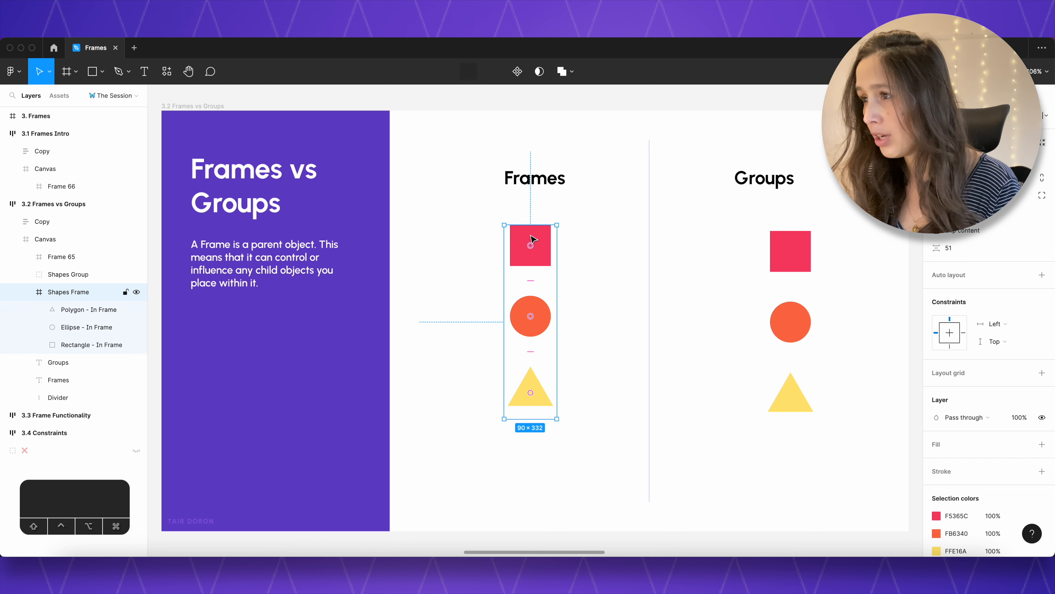
- Add a black 000000 fill to the Shapes Frame
{"action": "scroll", "coordinate": [989, 374], "scroll_direction": "down", "scroll_amount": 3}
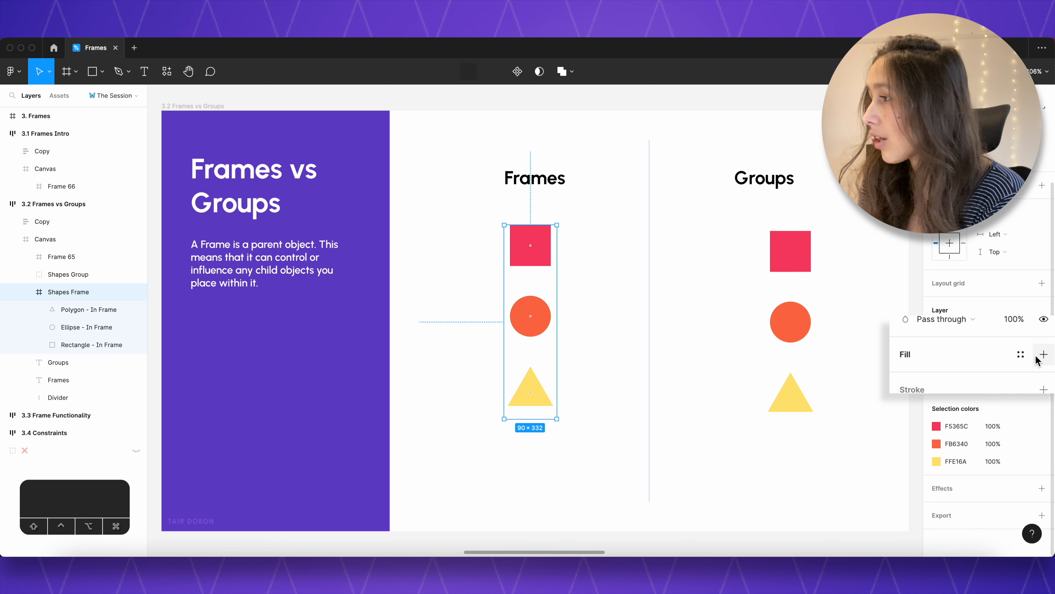
{"action": "left_click", "coordinate": [1044, 354]}
{"action": "left_click", "coordinate": [925, 377]}
{"action": "type", "text": "000000"}
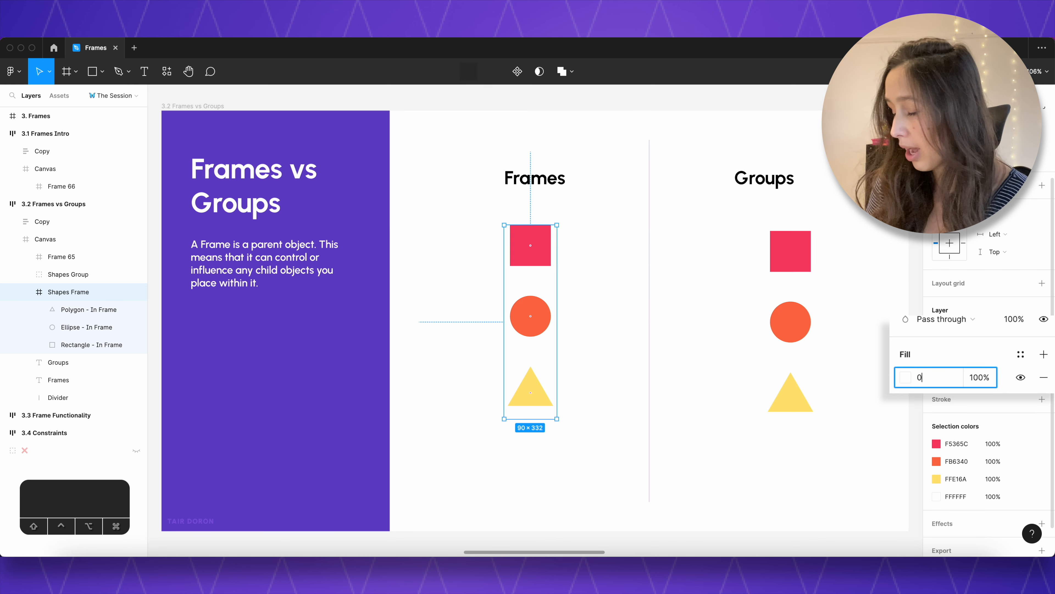
{"action": "key", "text": "Return"}
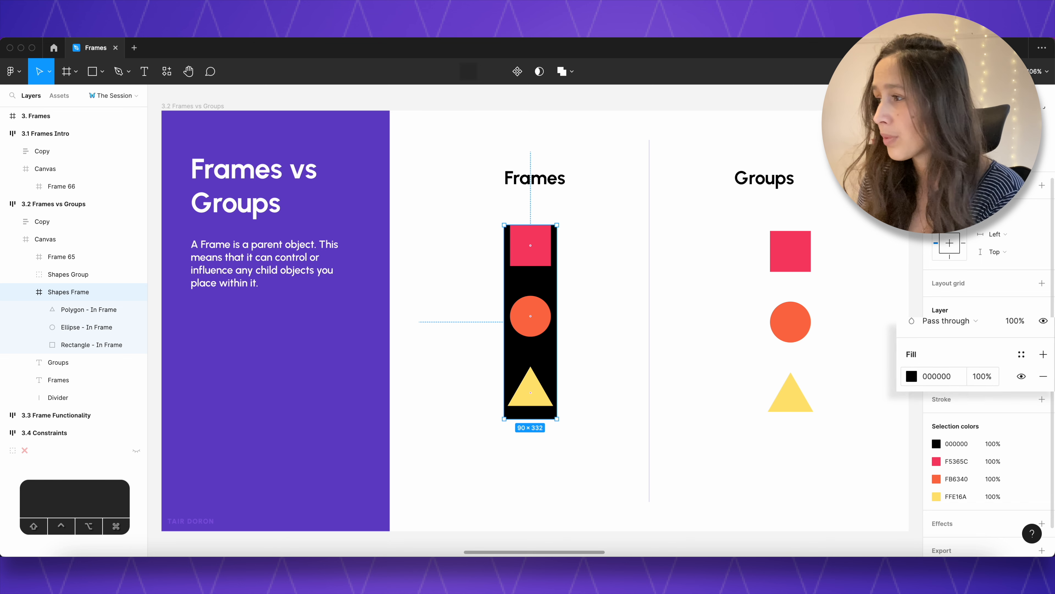
- Add a fill to the Shapes Group and set its color to 000000
{"action": "left_click", "coordinate": [806, 266]}
{"action": "left_click", "coordinate": [806, 265]}
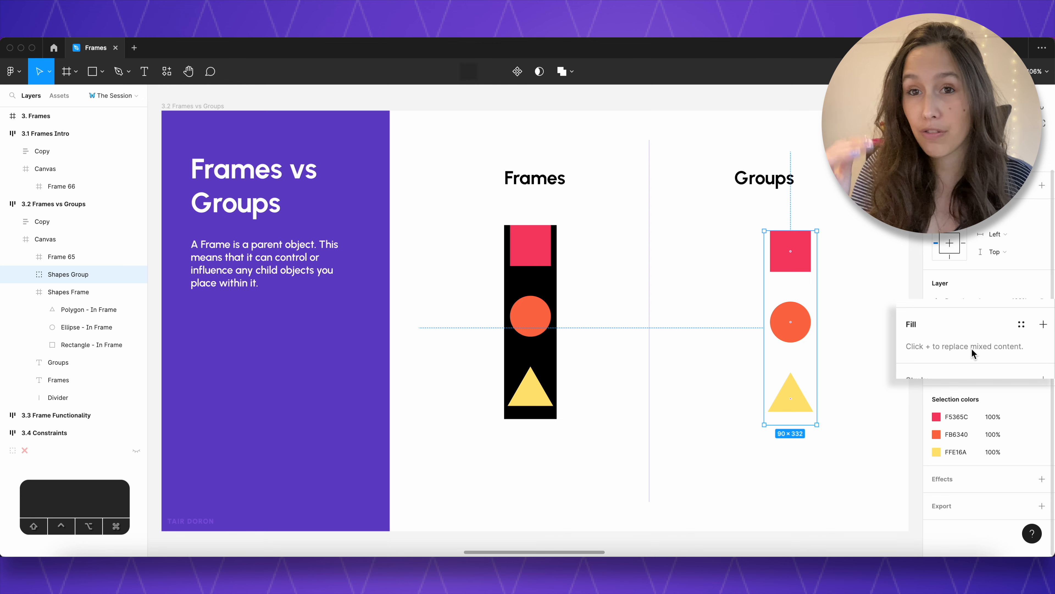
{"action": "left_click", "coordinate": [1042, 236]}
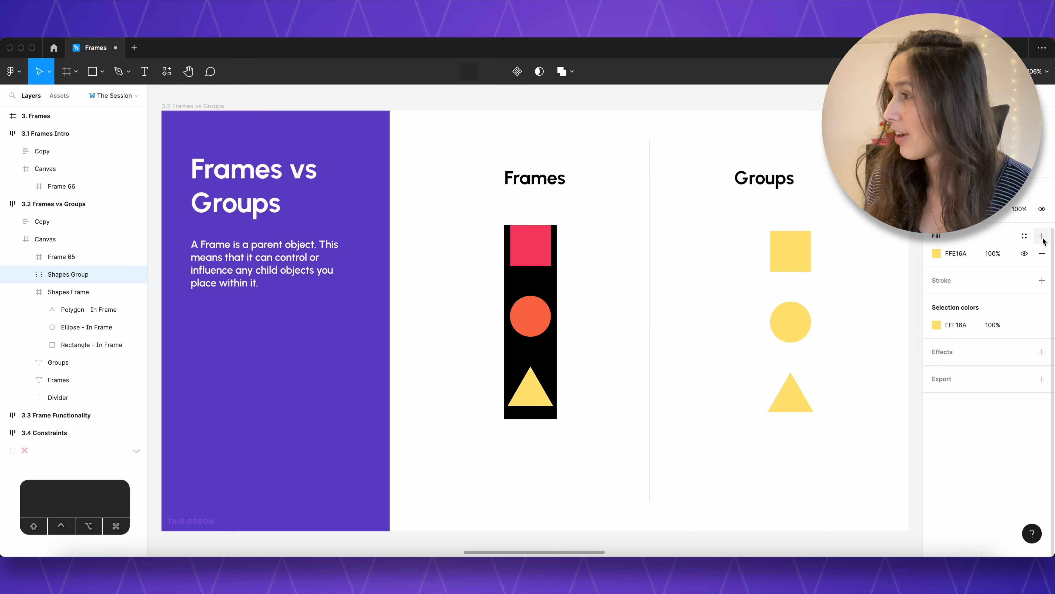
{"action": "left_click", "coordinate": [972, 254]}
{"action": "type", "text": "000000"}
{"action": "key", "text": "Return"}
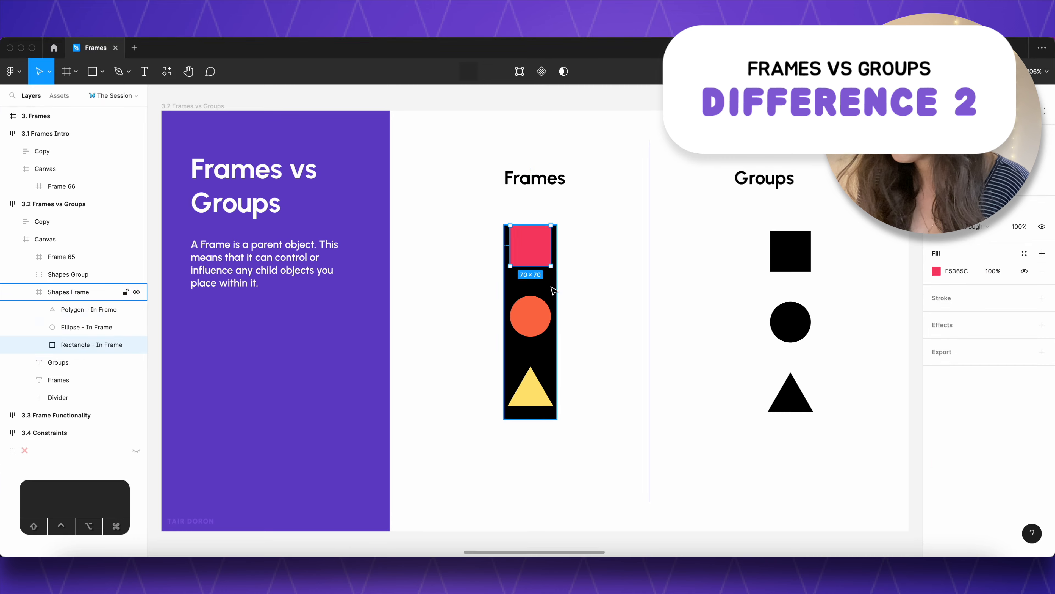
- Move the Shapes Frame up and to the left, then enlarge it from its lower-right corner to about 178 × 474
{"action": "left_click", "coordinate": [554, 290]}
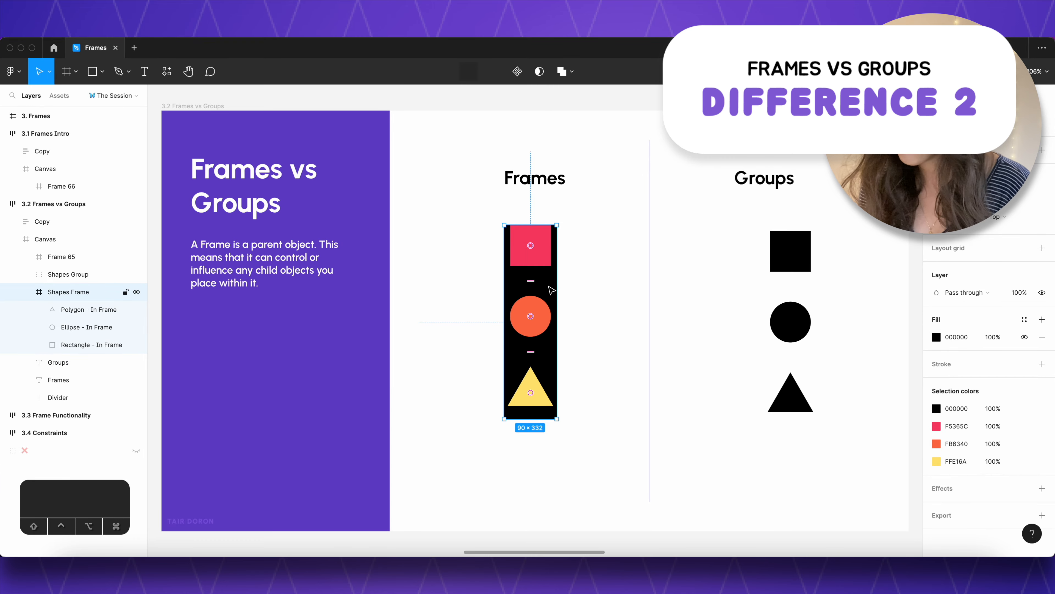
{"action": "left_click_drag", "start_coordinate": [554, 290], "coordinate": [515, 265]}
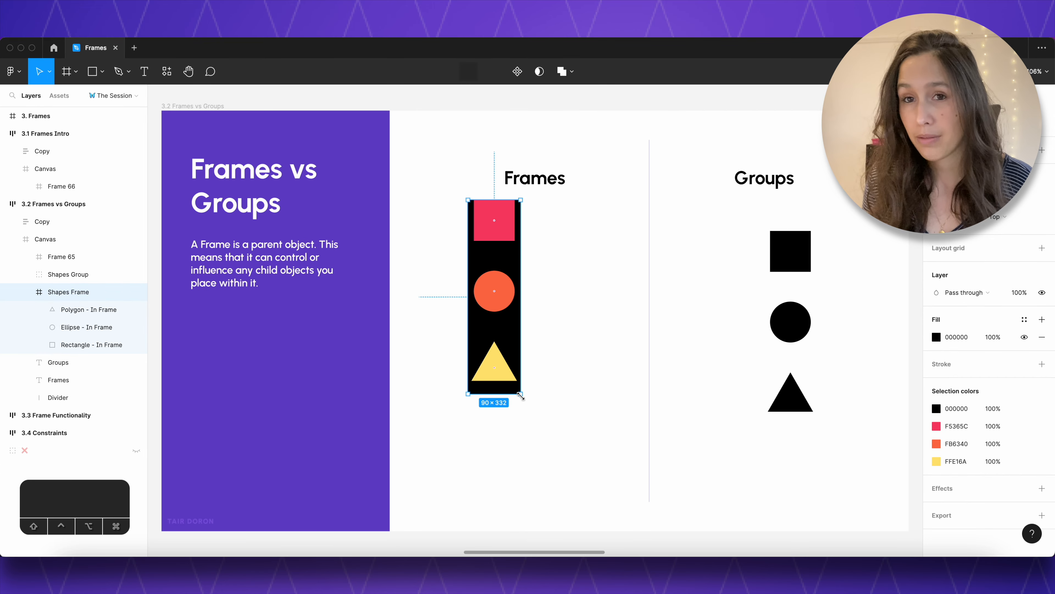
{"action": "left_click_drag", "start_coordinate": [521, 394], "coordinate": [572, 477]}
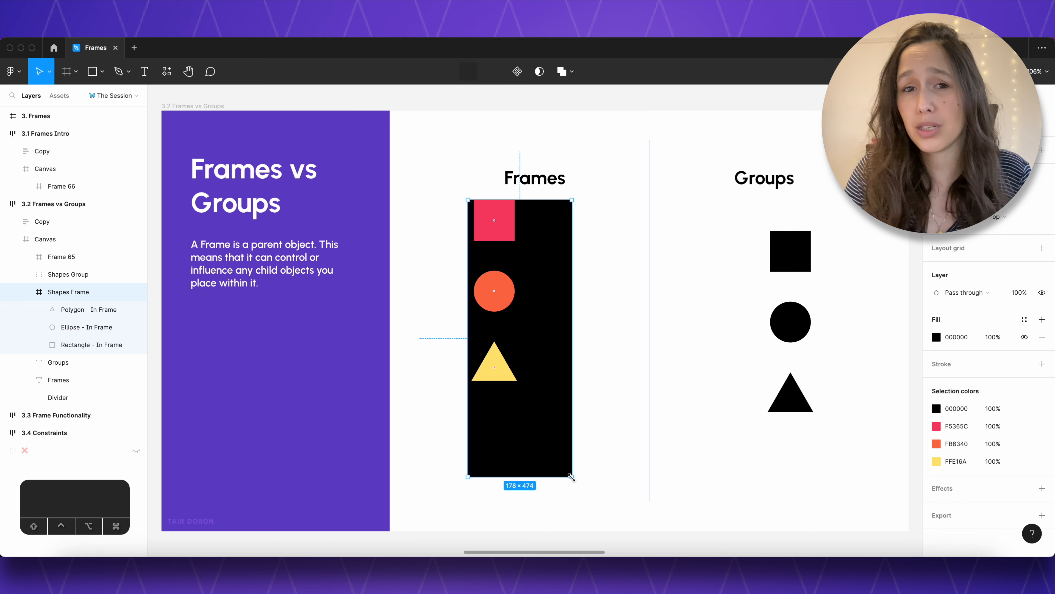
- Enlarge the Shapes Group to about 138 × 433 and shift it slightly up and to the left
{"action": "left_click", "coordinate": [799, 399]}
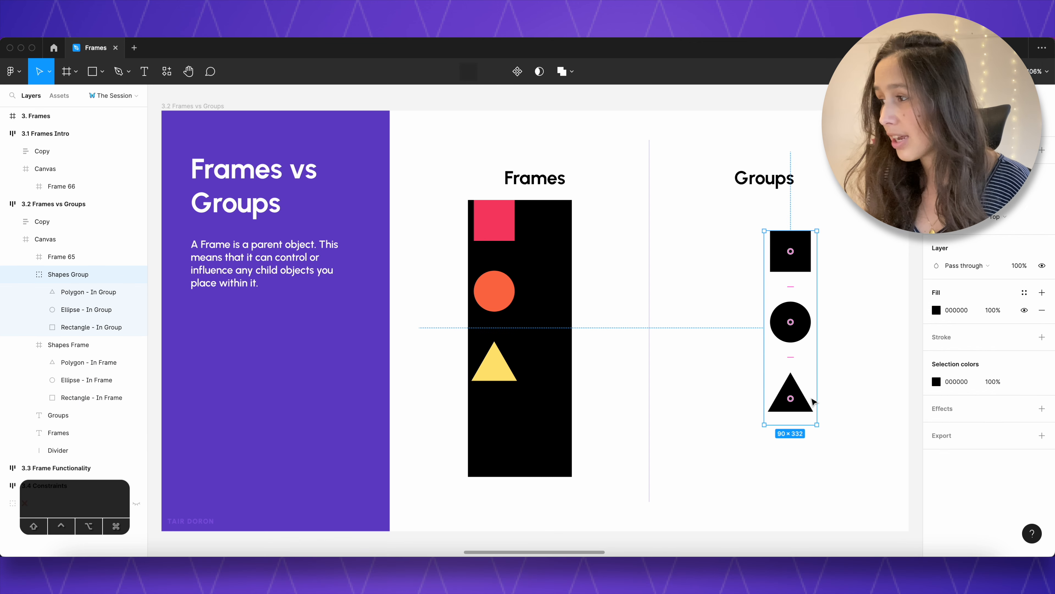
{"action": "left_click_drag", "start_coordinate": [813, 411], "coordinate": [844, 484]}
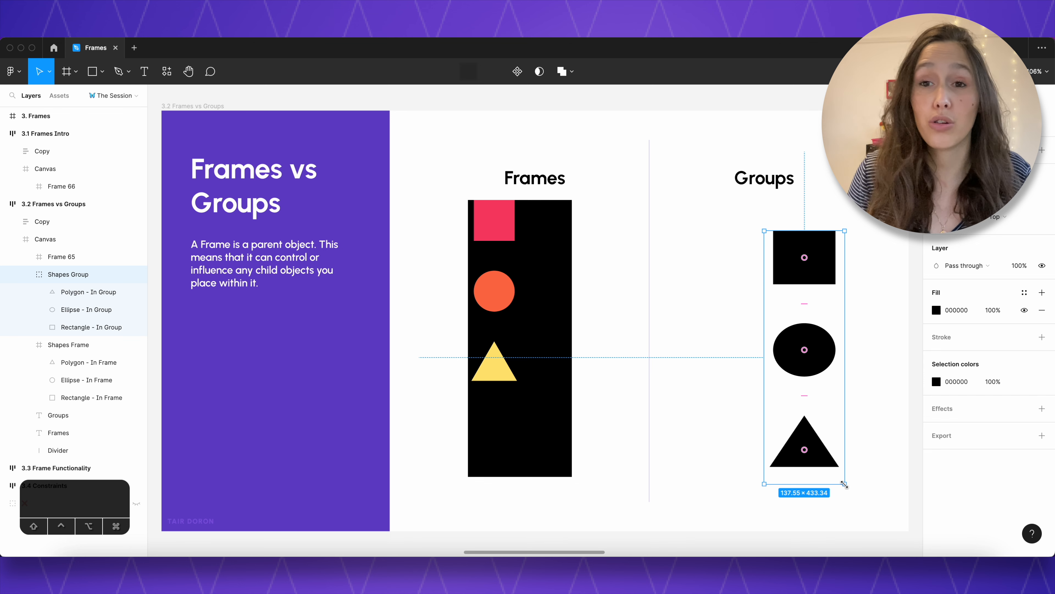
{"action": "left_click_drag", "start_coordinate": [837, 285], "coordinate": [812, 274]}
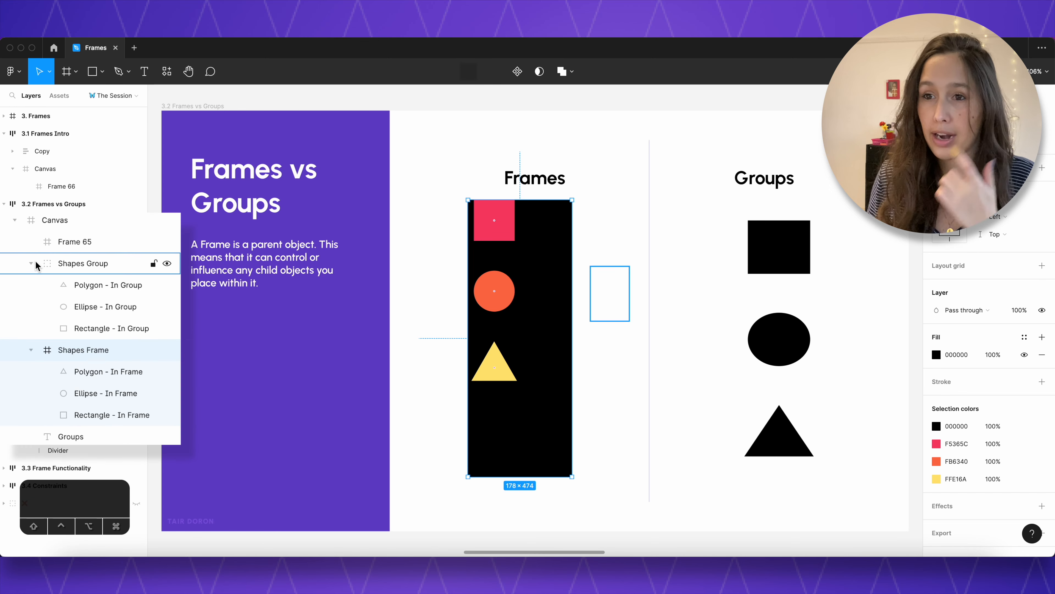
- Take the polygon, ellipse and rectangle out of the Shapes Frame and move the emptied frame to the right of them
{"action": "left_click", "coordinate": [31, 263]}
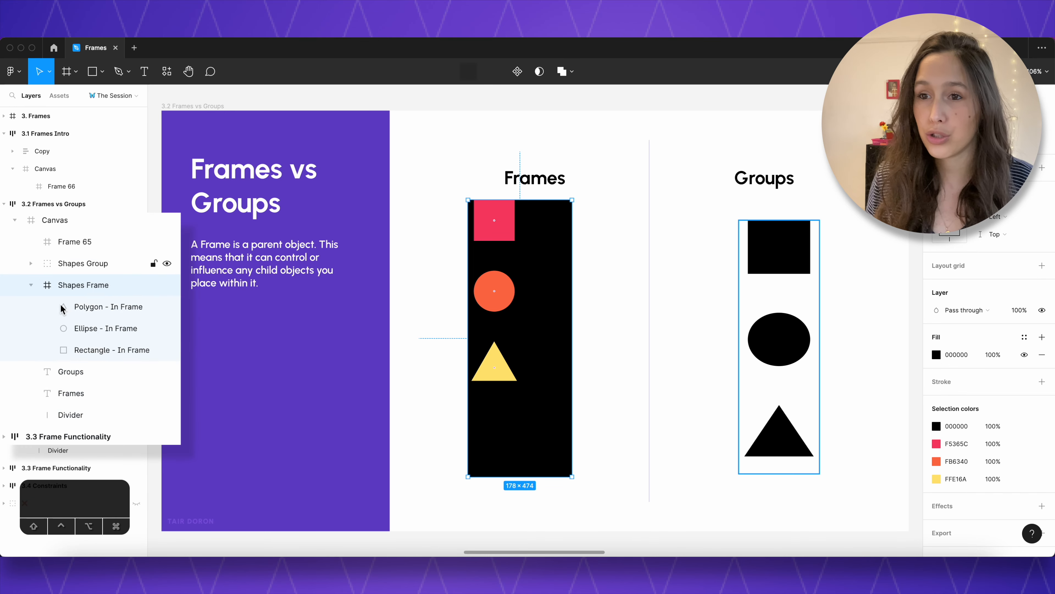
{"action": "left_click", "coordinate": [73, 307]}
{"action": "left_click", "coordinate": [87, 350], "text": "shift"}
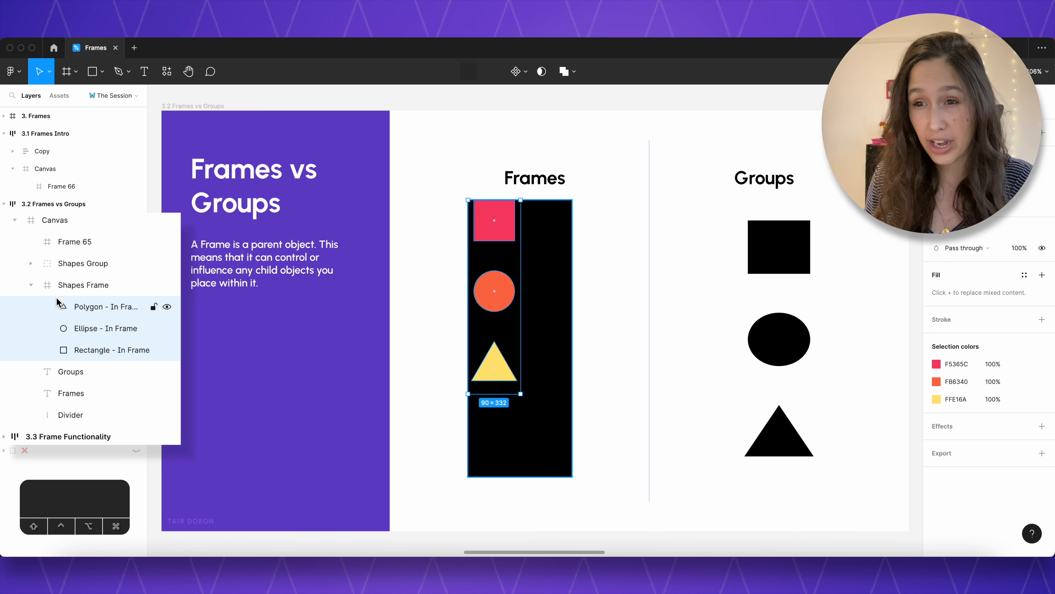
{"action": "mouse_move", "coordinate": [57, 300]}
{"action": "left_mouse_down"}
{"action": "mouse_move", "coordinate": [57, 278]}
{"action": "mouse_move", "coordinate": [57, 293]}
{"action": "left_mouse_up"}
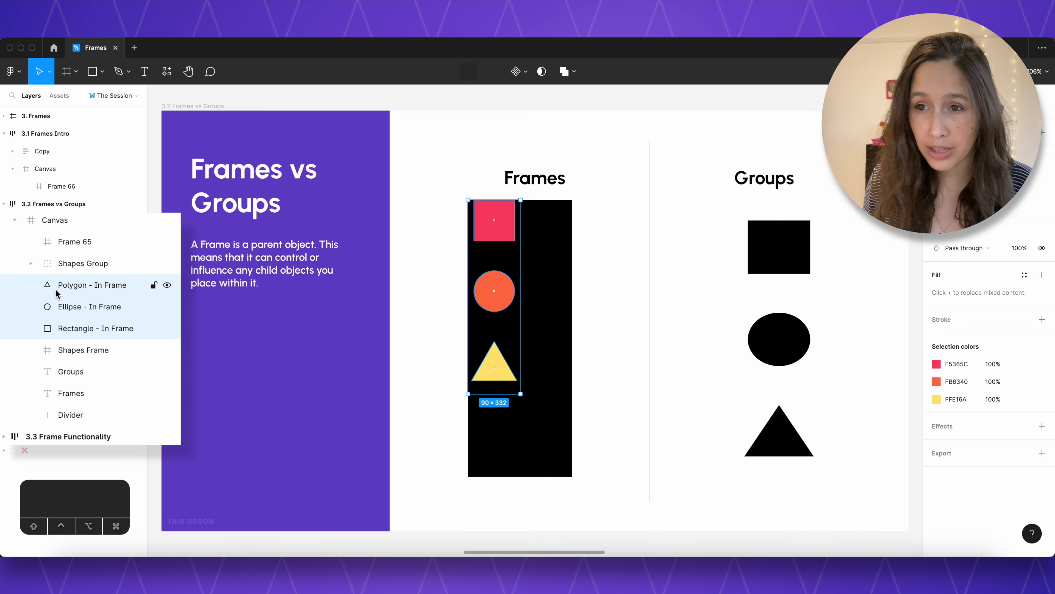
{"action": "left_click", "coordinate": [64, 350]}
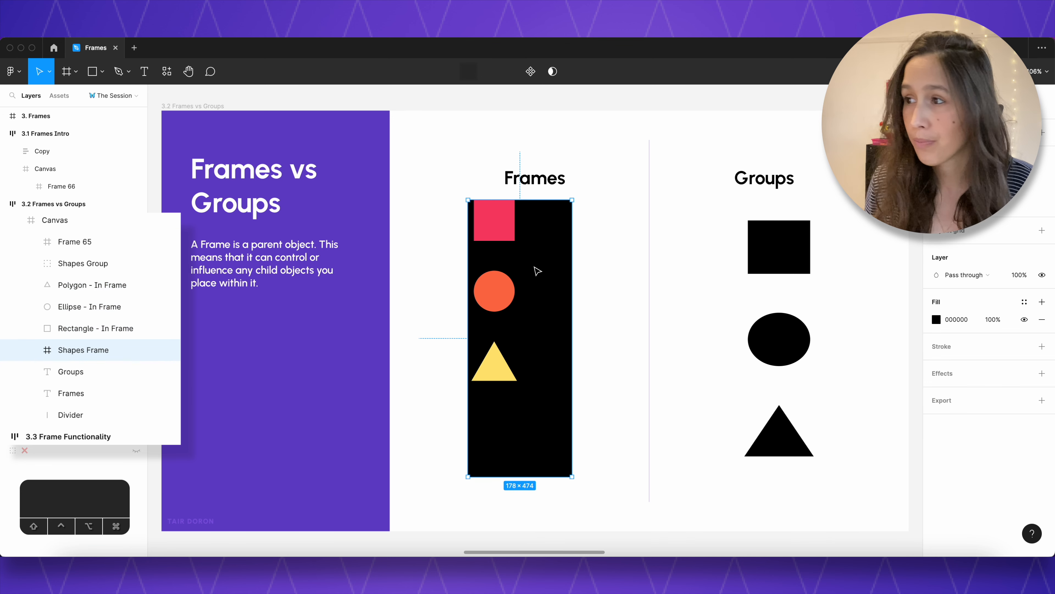
{"action": "left_click_drag", "start_coordinate": [537, 271], "coordinate": [589, 274]}
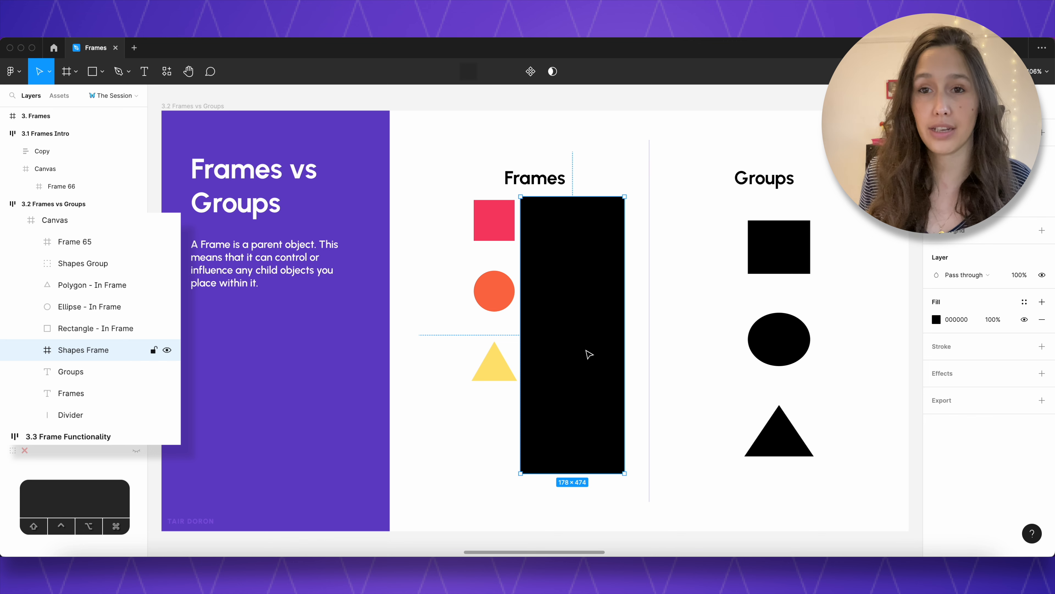
- Move the polygon, ellipse and rectangle out of the Shapes Group so they sit directly in the Canvas frame
{"action": "left_click", "coordinate": [685, 297]}
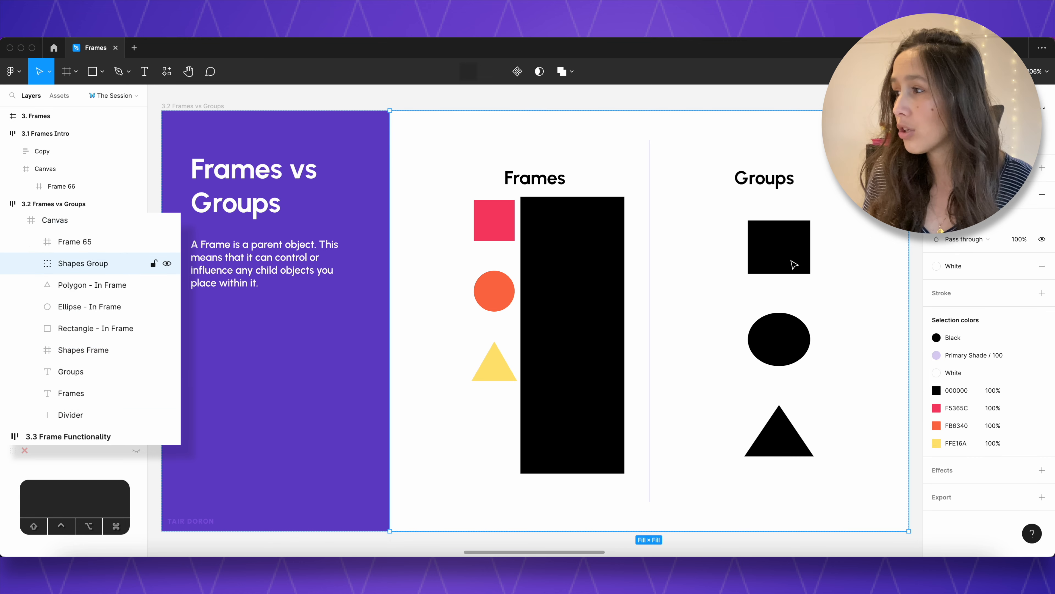
{"action": "left_click", "coordinate": [794, 264]}
{"action": "left_click", "coordinate": [32, 265]}
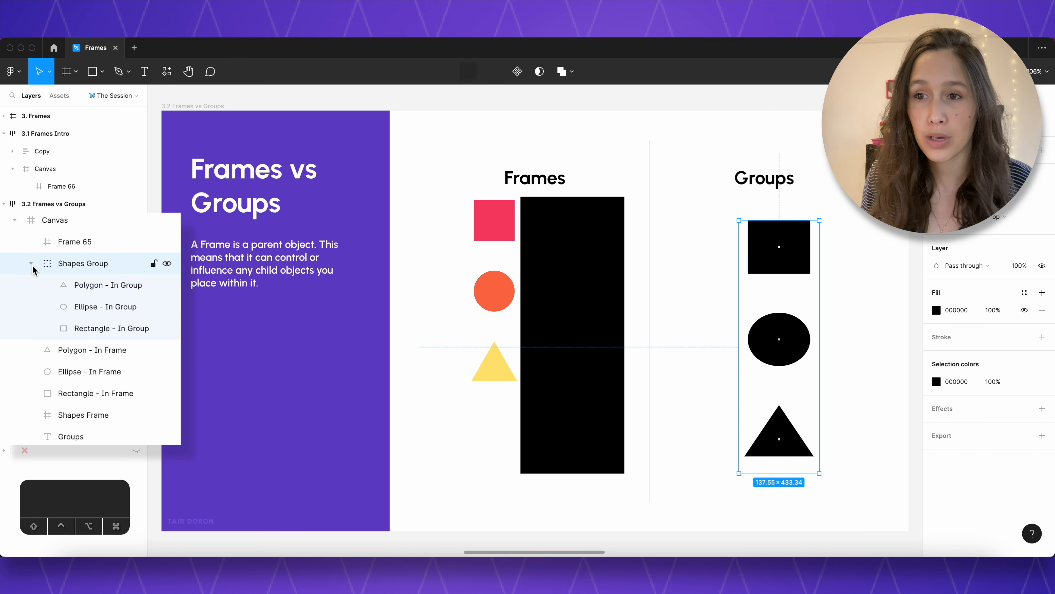
{"action": "left_click", "coordinate": [94, 285]}
{"action": "left_click", "coordinate": [94, 328], "text": "shift"}
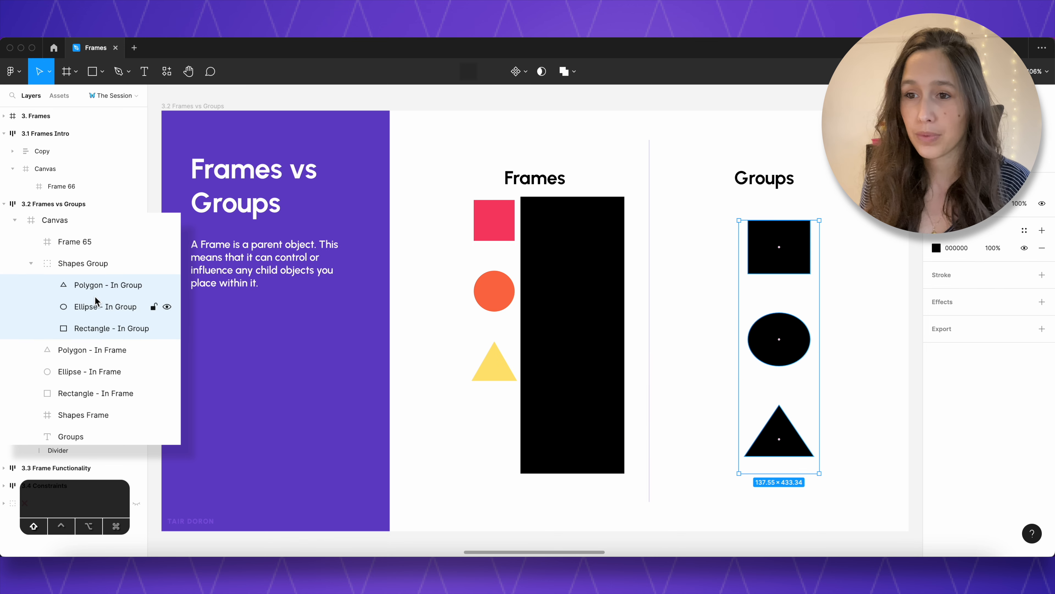
{"action": "left_click_drag", "start_coordinate": [96, 300], "coordinate": [47, 255]}
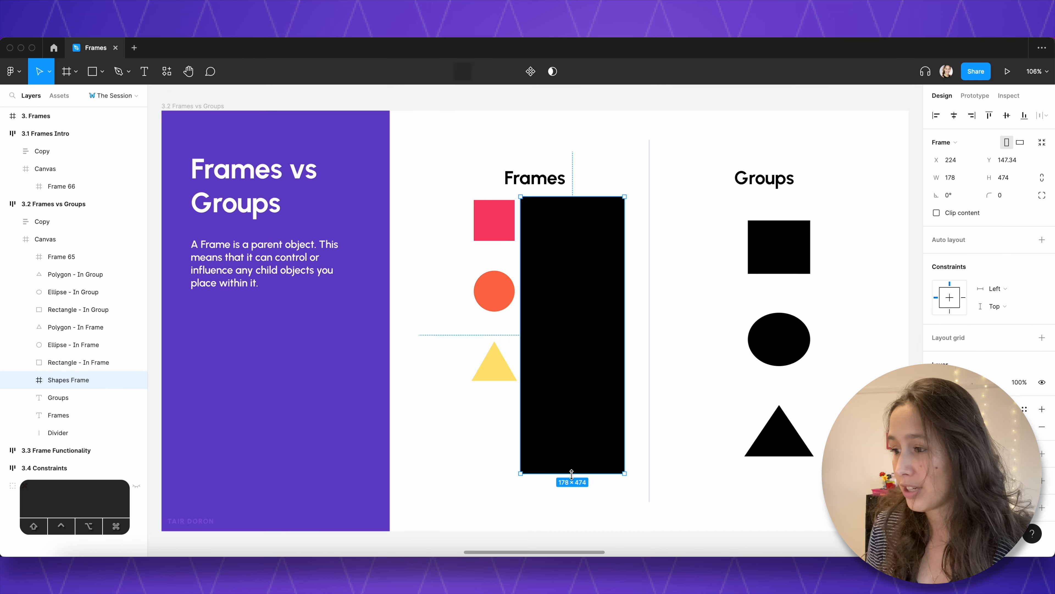
- Shorten the empty Shapes Frame to a height of about 199 and set its corner radius to 100
{"action": "left_click_drag", "start_coordinate": [571, 474], "coordinate": [586, 315]}
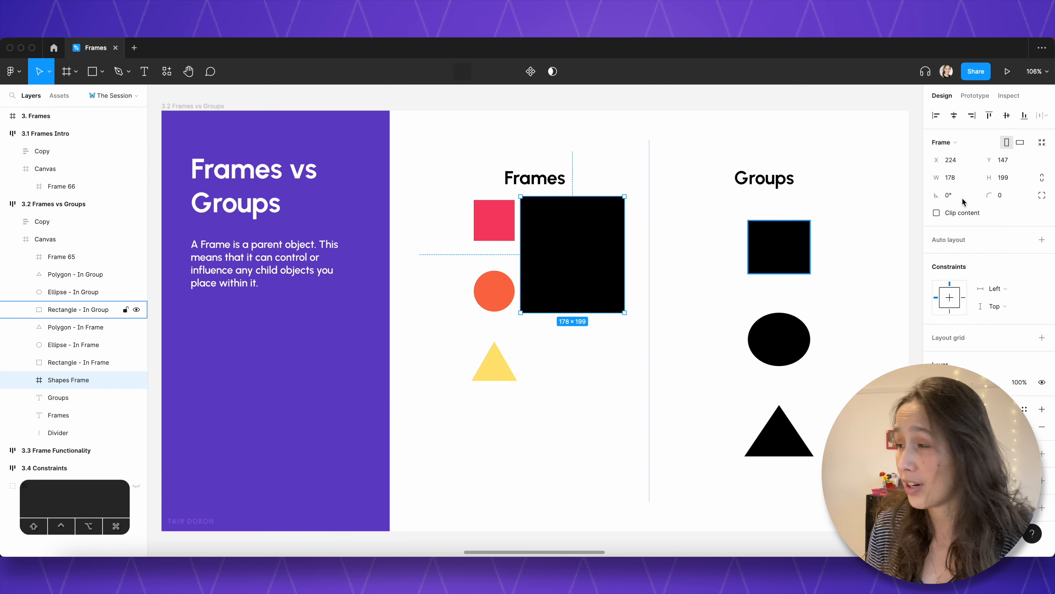
{"action": "left_click", "coordinate": [1010, 197]}
{"action": "type", "text": "100"}
{"action": "key", "text": "Return"}
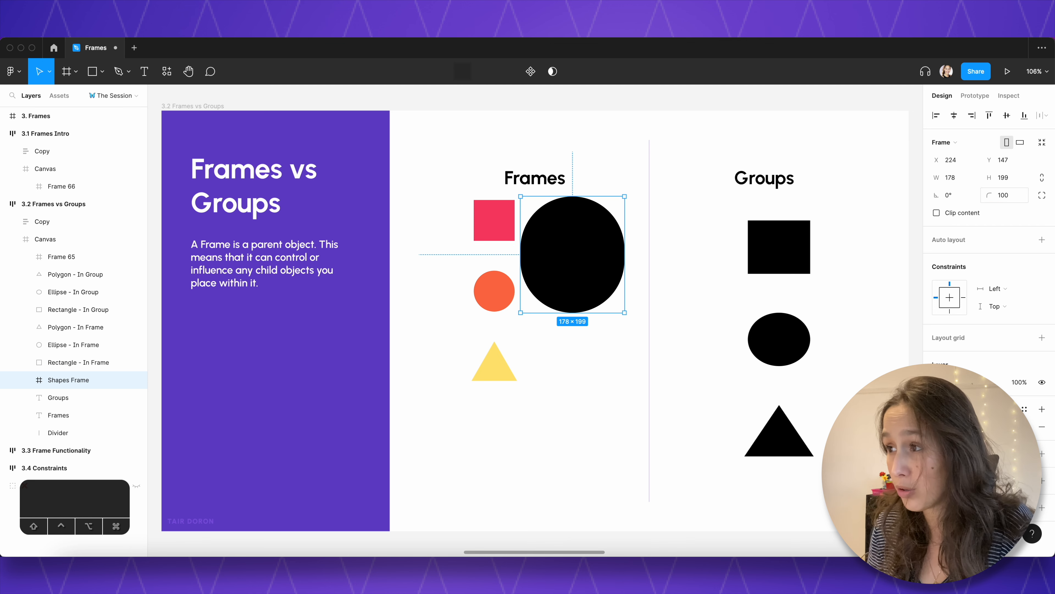
{"action": "left_click", "coordinate": [962, 181]}
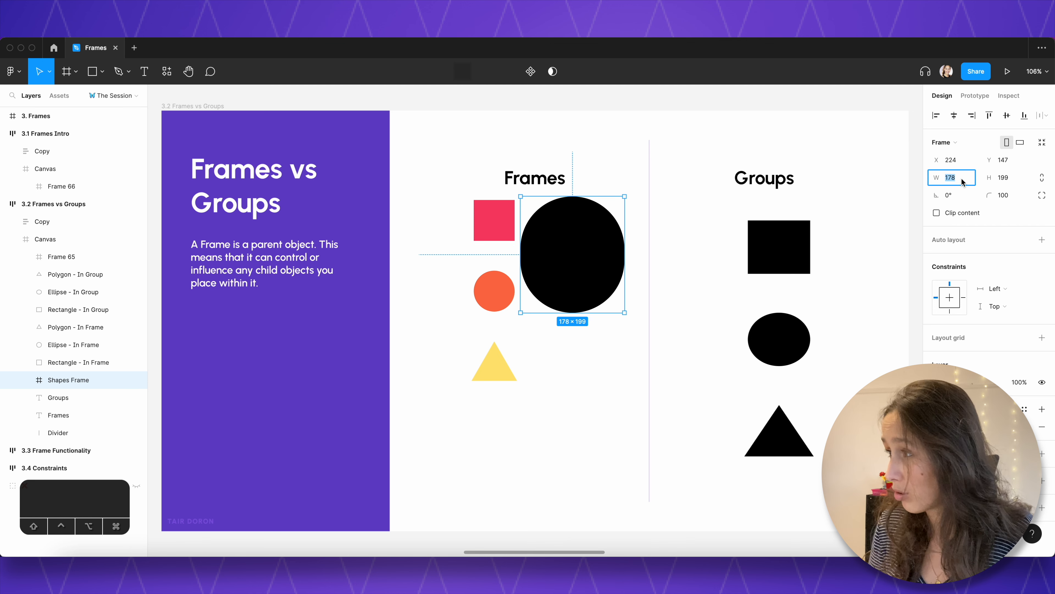
{"action": "key", "text": "Return"}
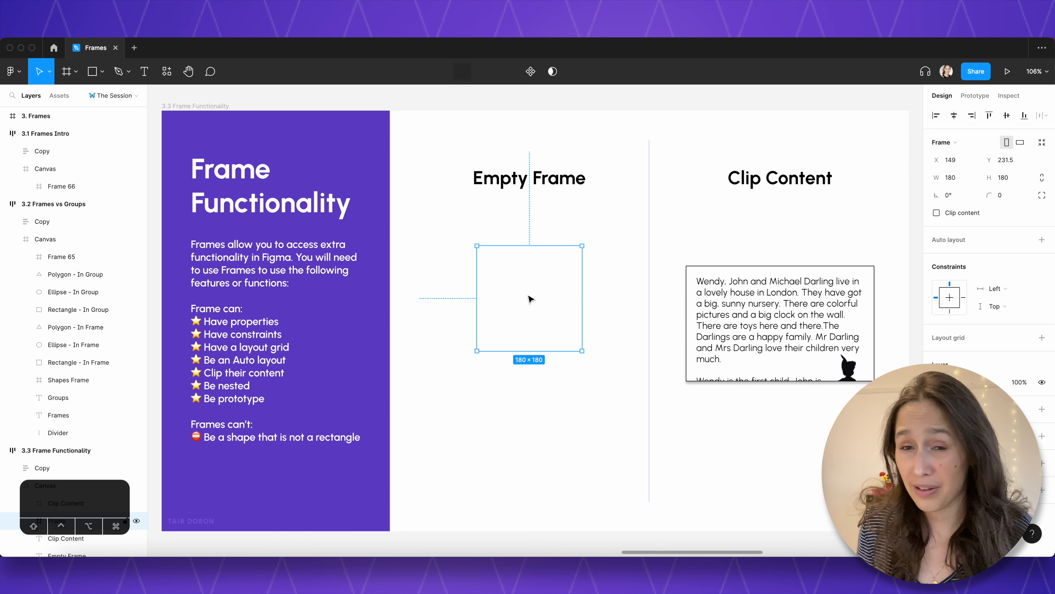
- Move the empty frame under the Empty Frame heading down and to the right, to about X 182, Y 250.5
{"action": "left_click_drag", "start_coordinate": [507, 341], "coordinate": [526, 353]}
{"action": "scroll", "coordinate": [67, 353], "scroll_direction": "down", "scroll_amount": 2}
{"action": "scroll", "coordinate": [66, 354], "scroll_direction": "down", "scroll_amount": 1}
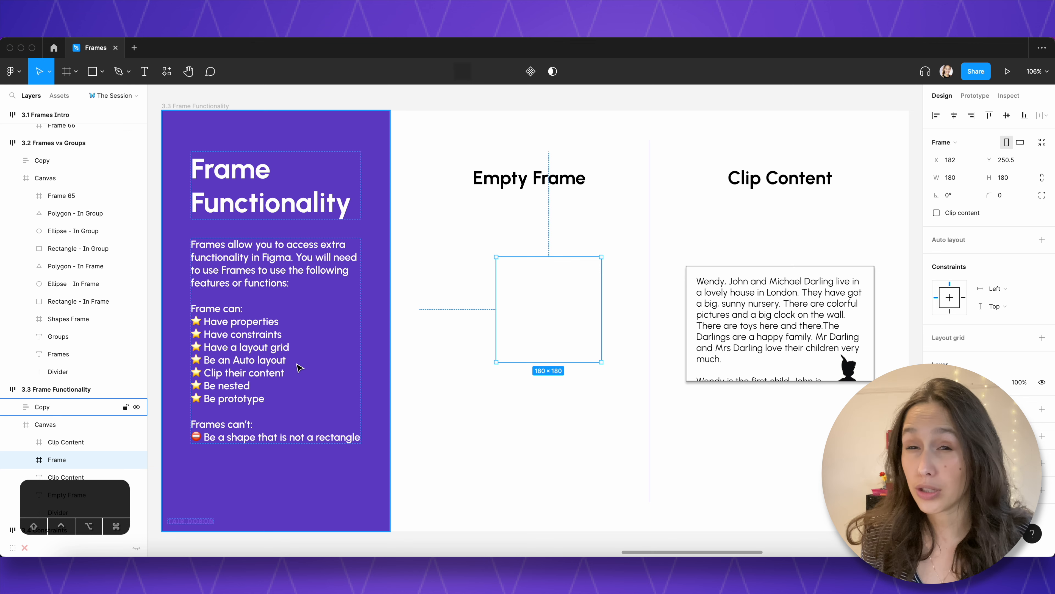
- Inspect the Clip Content frame's properties and the extents of its story text and Peter Pan image
{"action": "left_click", "coordinate": [696, 280]}
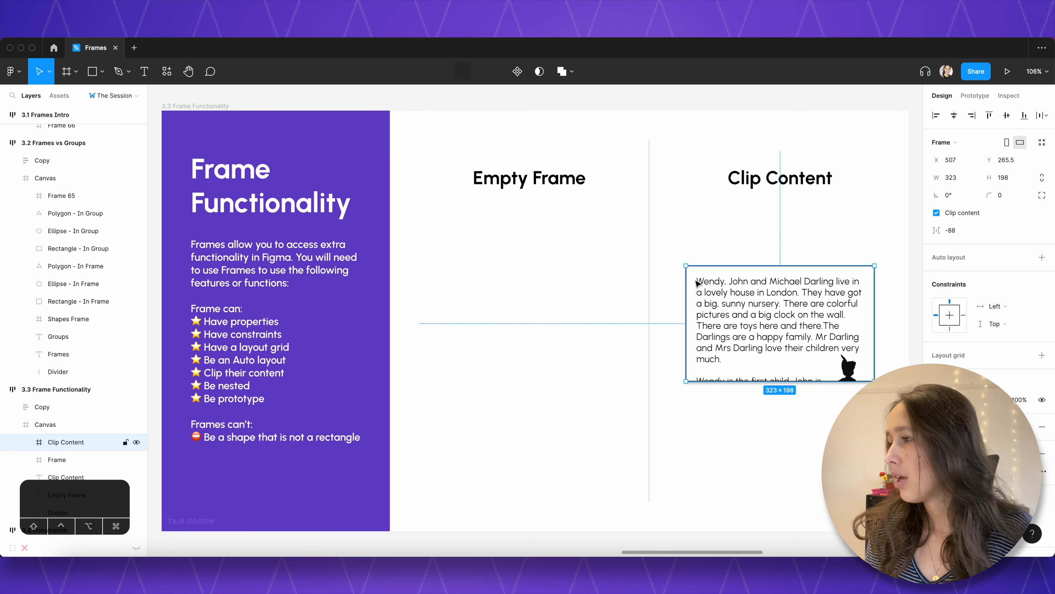
{"action": "double_click", "coordinate": [698, 279]}
{"action": "left_click", "coordinate": [718, 270]}
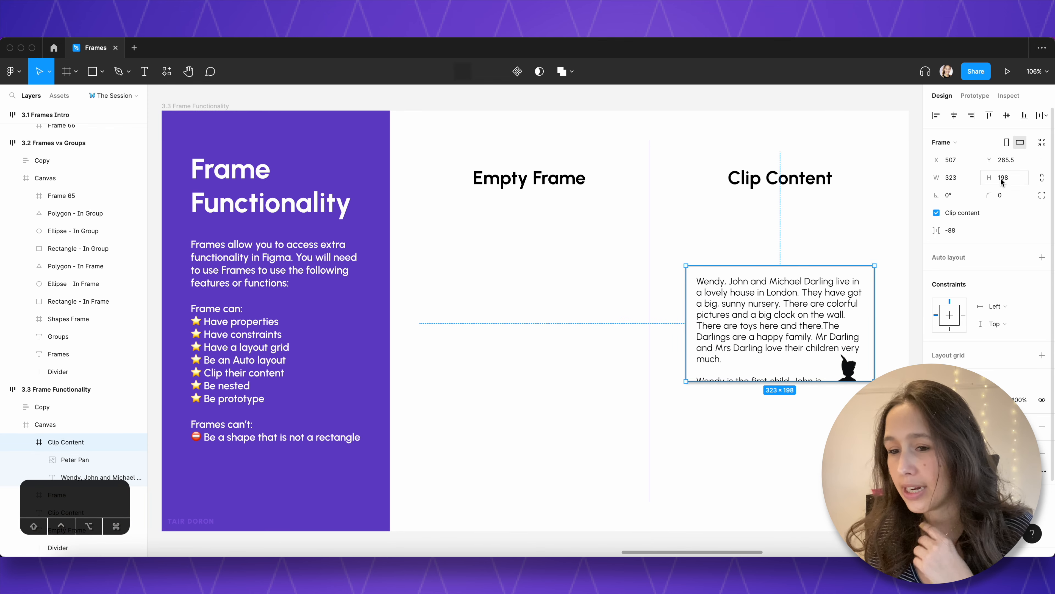
{"action": "scroll", "coordinate": [73, 433], "scroll_direction": "down", "scroll_amount": 2}
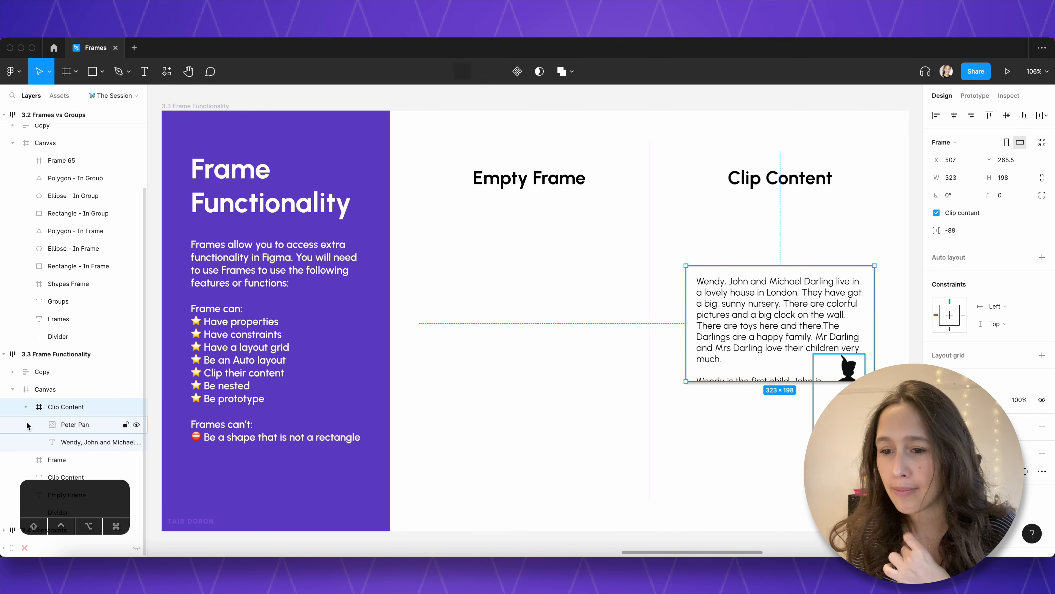
{"action": "left_click", "coordinate": [77, 441]}
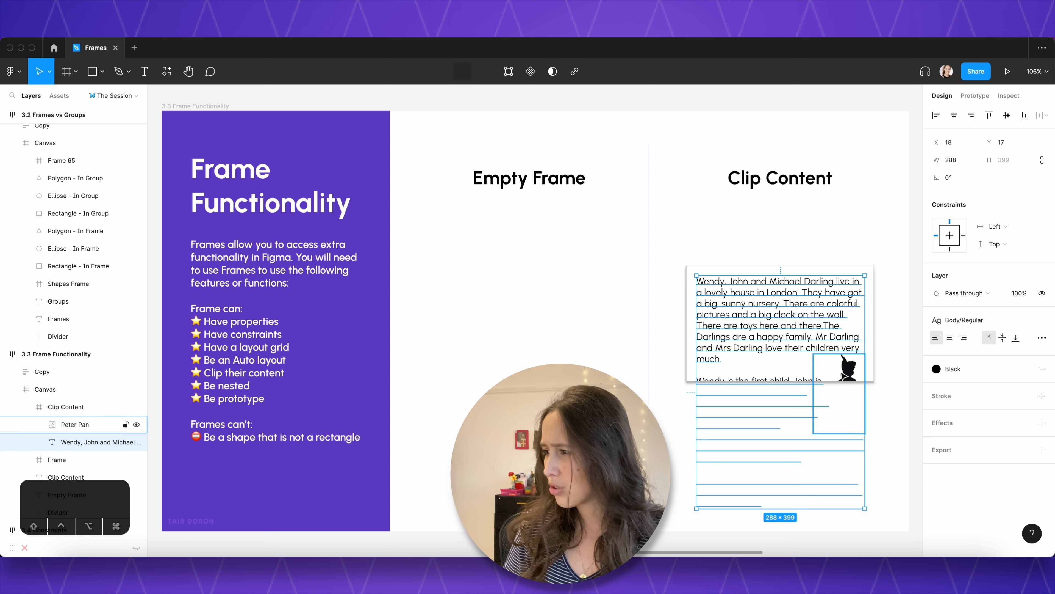
{"action": "left_click", "coordinate": [850, 372]}
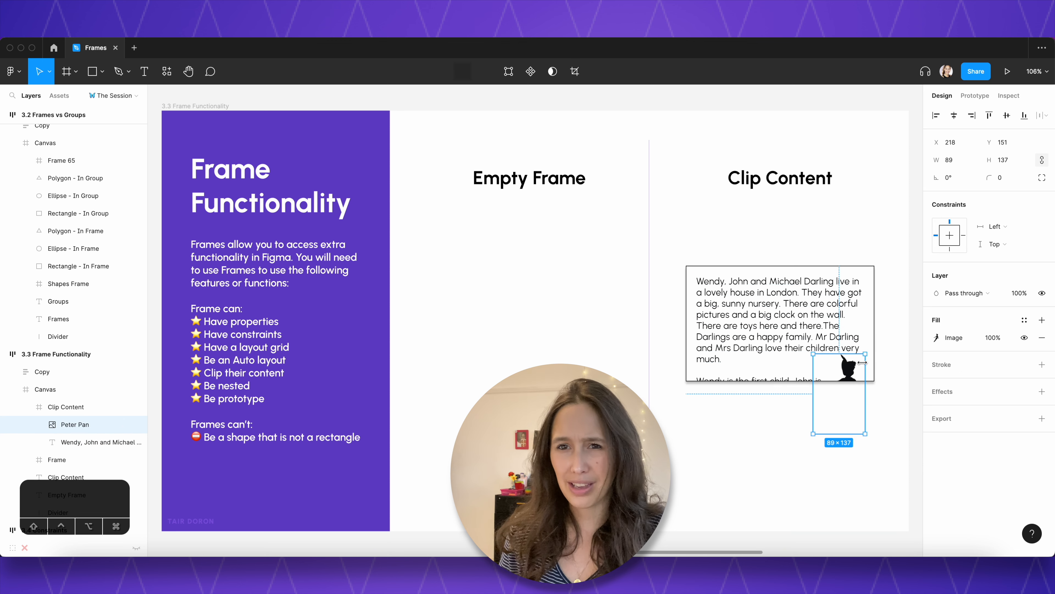
- Move the Clip Content frame up to Y 186 and check the extents of its story text and Peter Pan image
{"action": "left_click", "coordinate": [813, 292]}
{"action": "left_click_drag", "start_coordinate": [813, 291], "coordinate": [813, 245]}
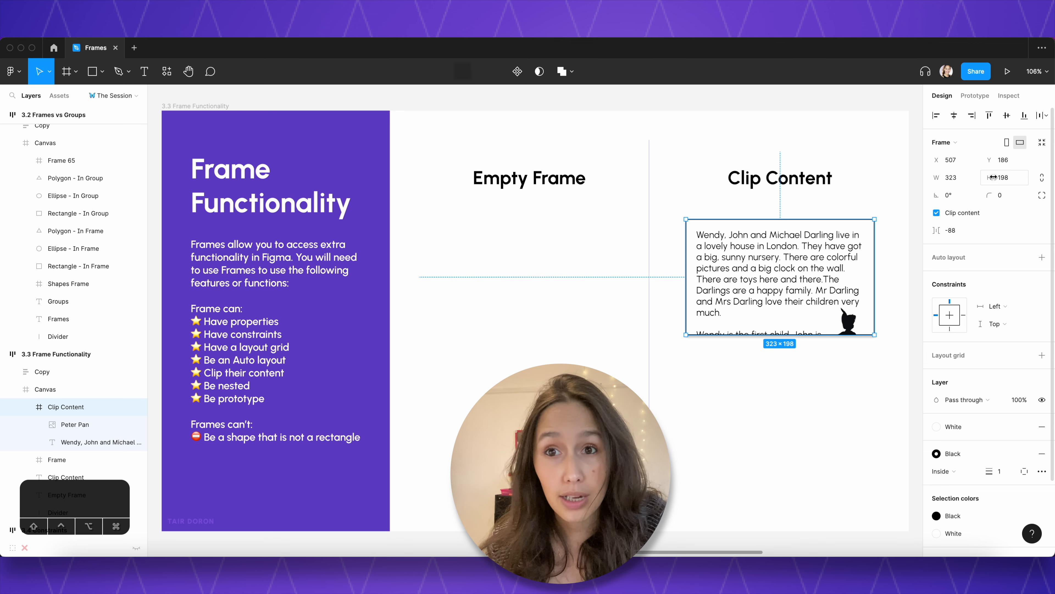
{"action": "left_click", "coordinate": [800, 260]}
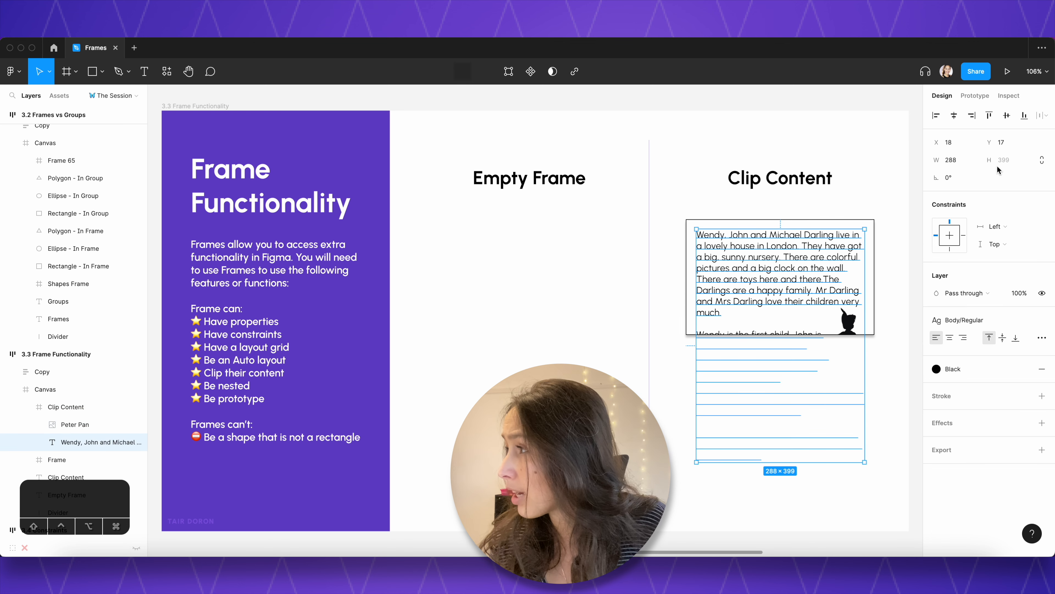
{"action": "left_click", "coordinate": [848, 319]}
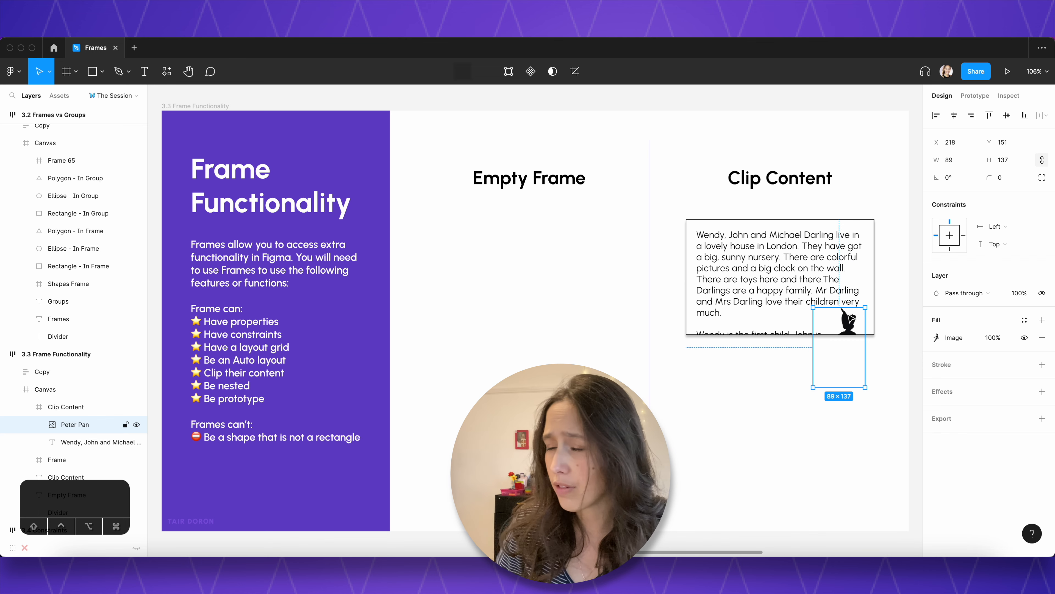
- Try revealing the clipped story by stretching the frame's height and by resizing the frame to fit, undoing each attempt
{"action": "left_click", "coordinate": [812, 228]}
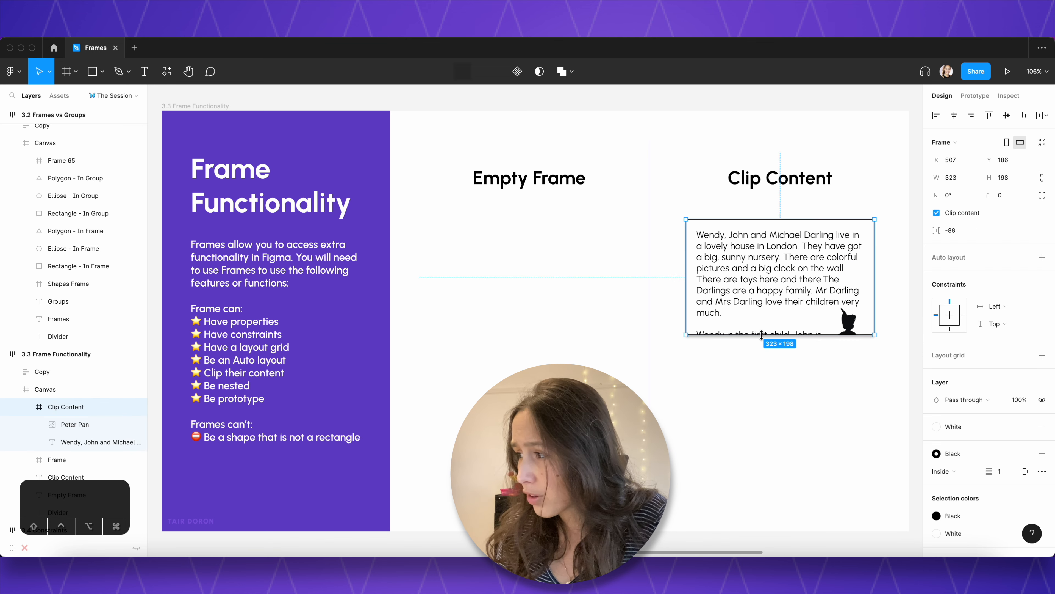
{"action": "left_click_drag", "start_coordinate": [762, 335], "coordinate": [758, 433]}
{"action": "key", "text": "super+z"}
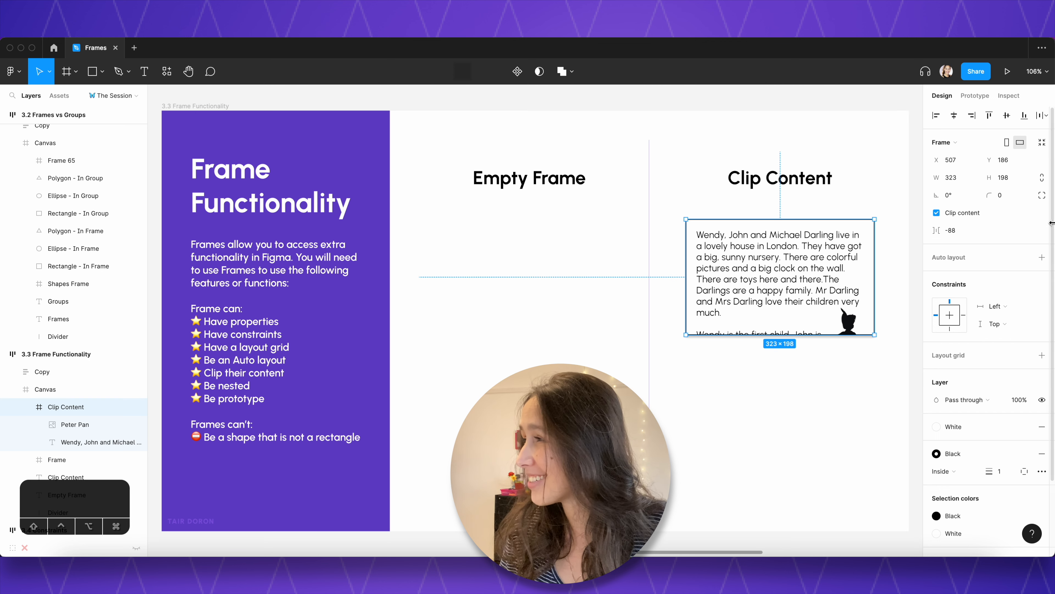
{"action": "left_click", "coordinate": [1042, 142]}
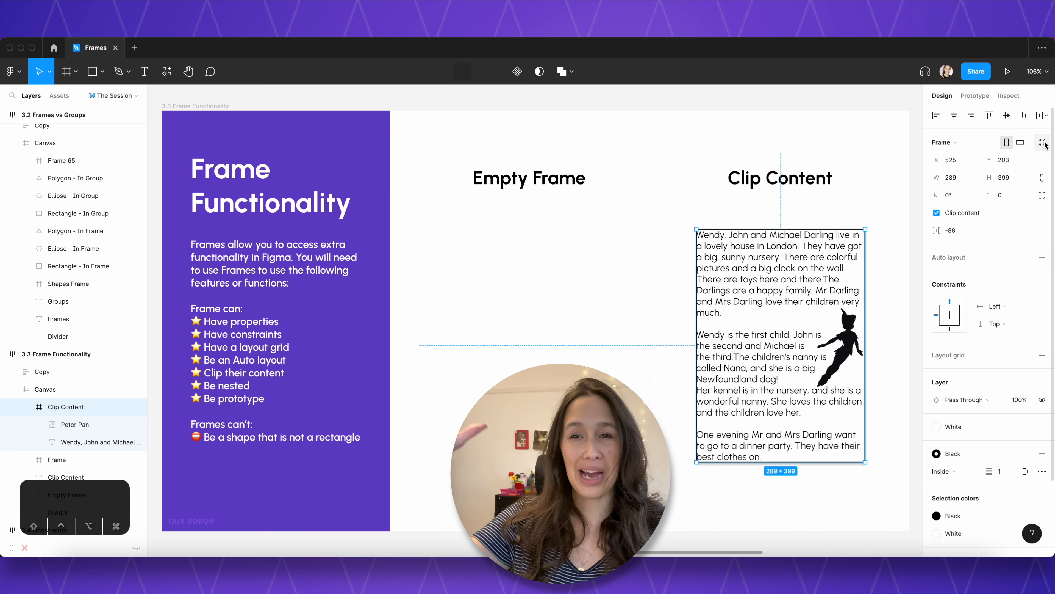
{"action": "key", "text": "super+z"}
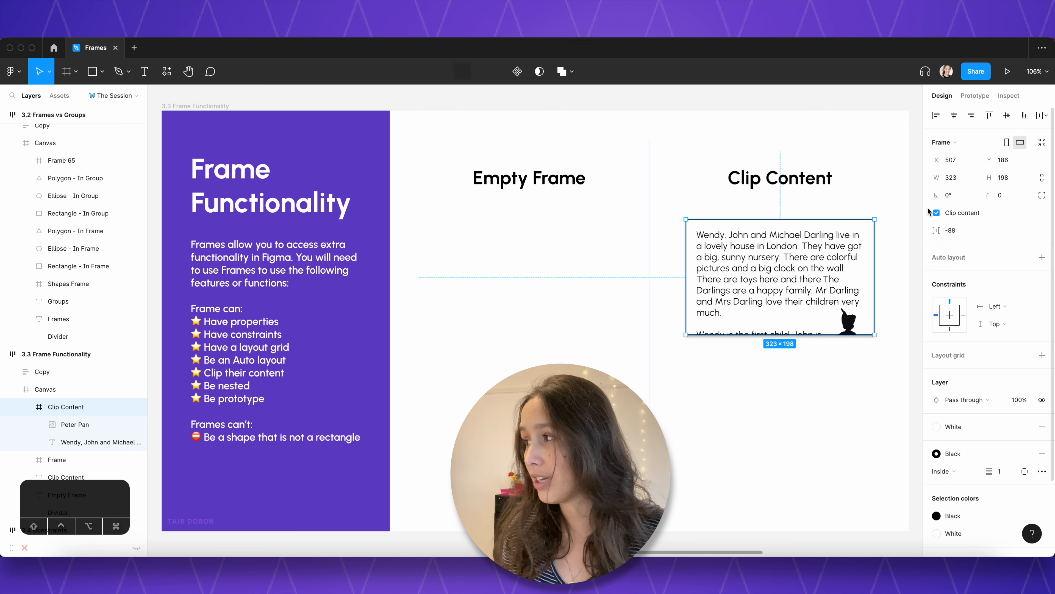
- Turn off content clipping on the story frame to examine the overflowing text, and turn clipping back on
{"action": "left_click", "coordinate": [956, 213]}
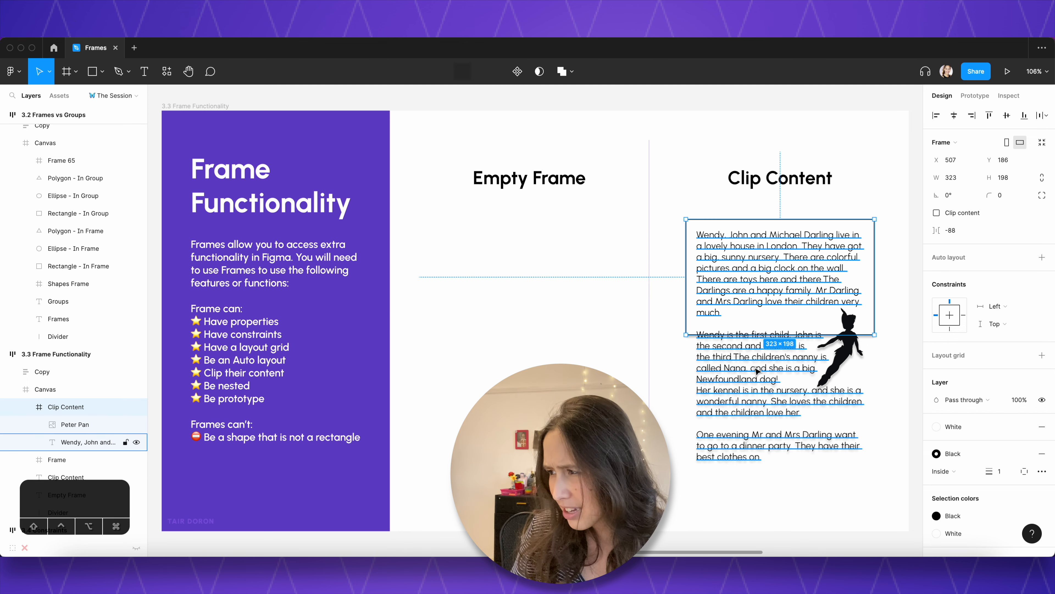
{"action": "left_click", "coordinate": [686, 342]}
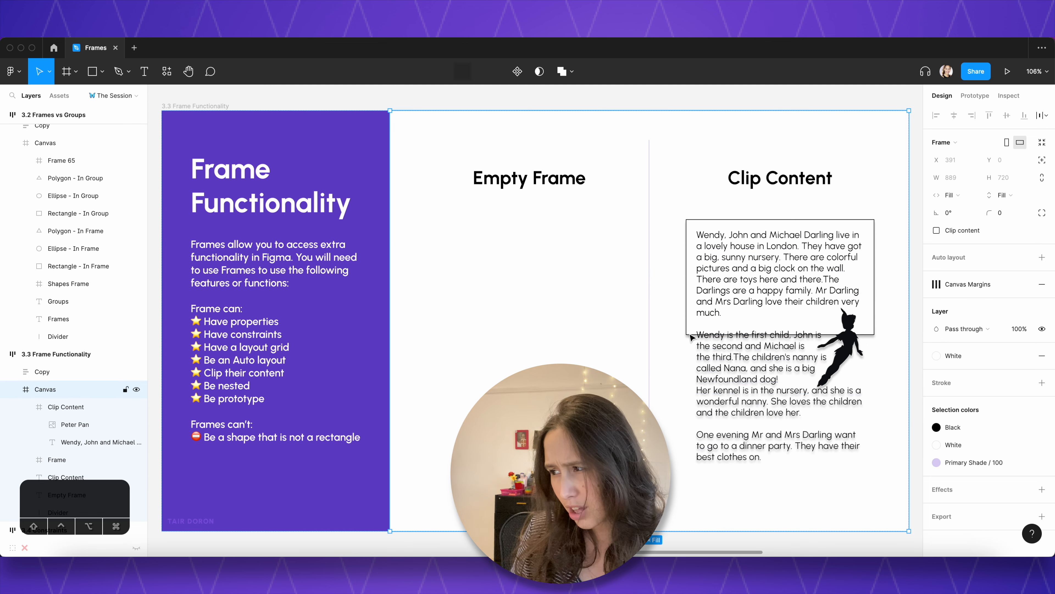
{"action": "left_click", "coordinate": [792, 376]}
{"action": "left_click", "coordinate": [791, 377]}
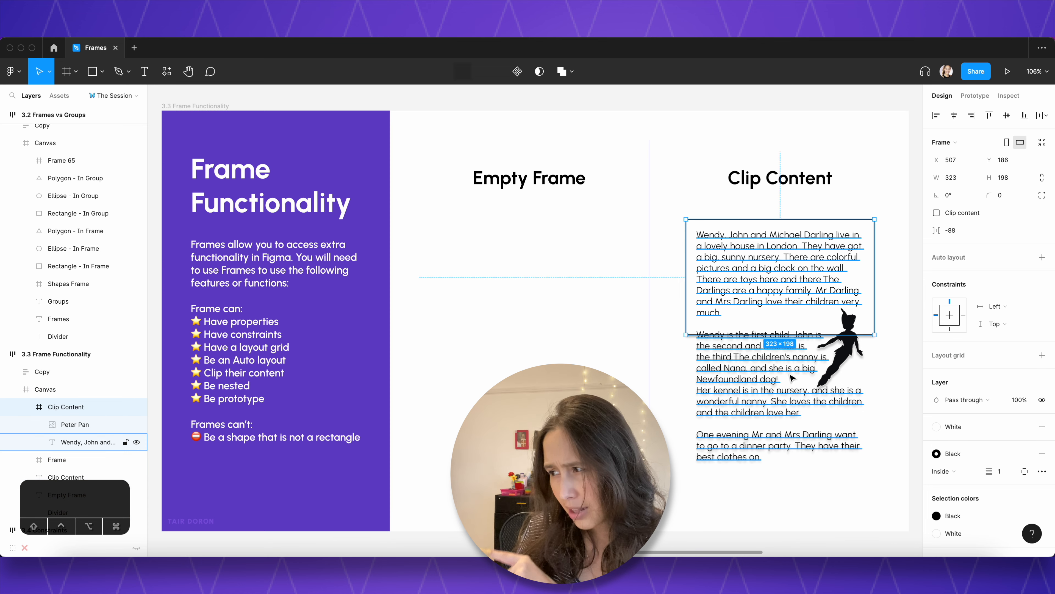
{"action": "left_click", "coordinate": [792, 377]}
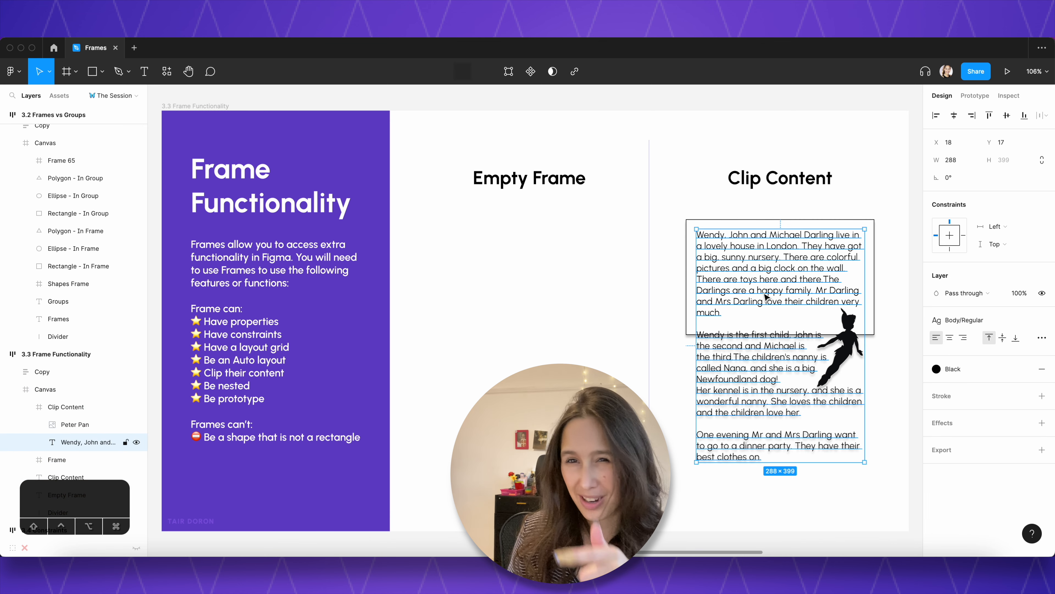
{"action": "left_click", "coordinate": [817, 262]}
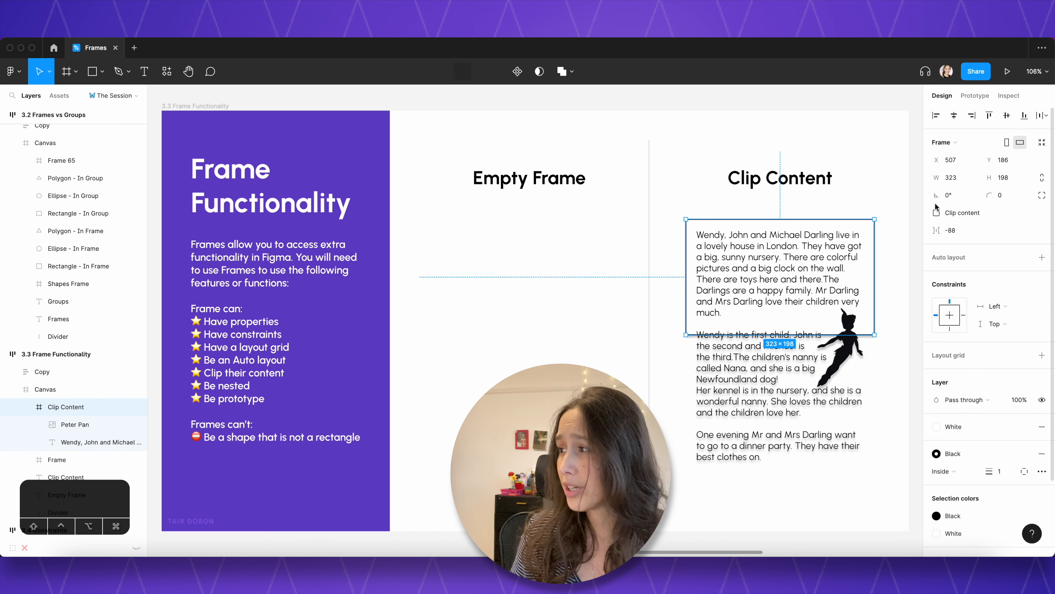
{"action": "left_click", "coordinate": [937, 212]}
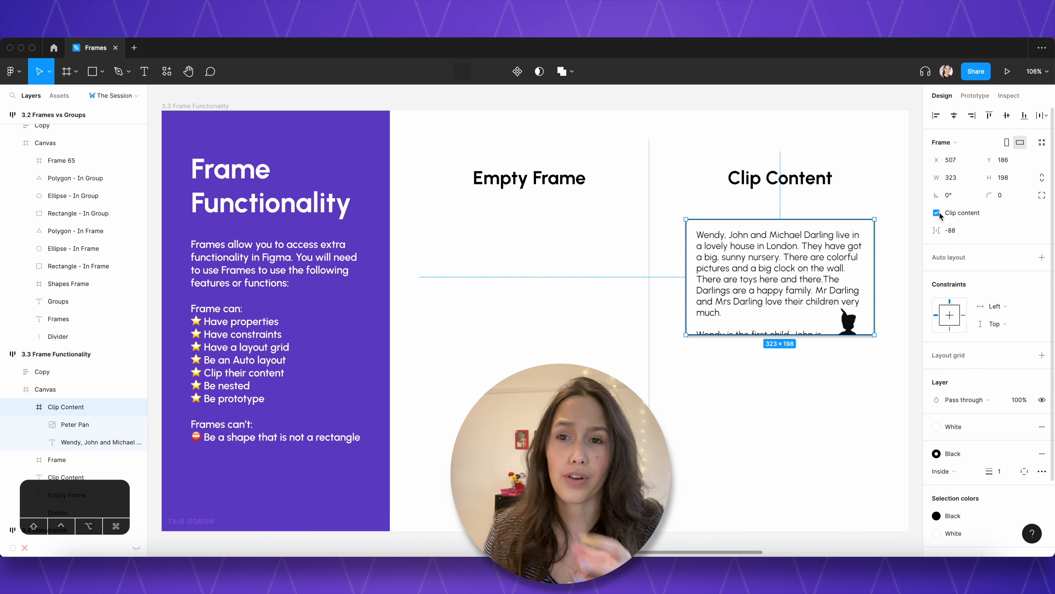
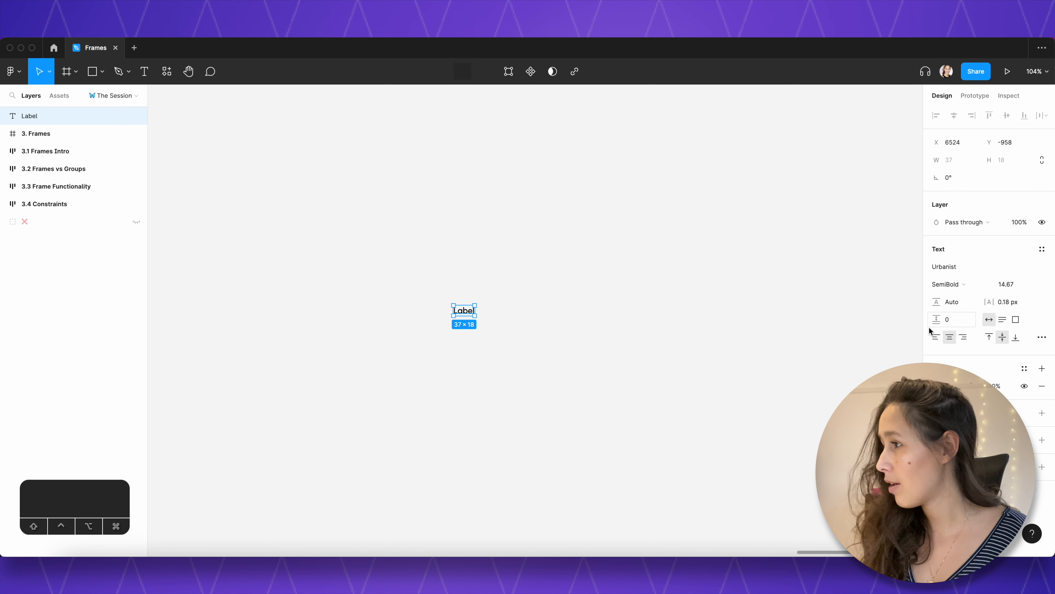
- Align the Label text to the left horizontally and to the top vertically
{"action": "left_click", "coordinate": [937, 337]}
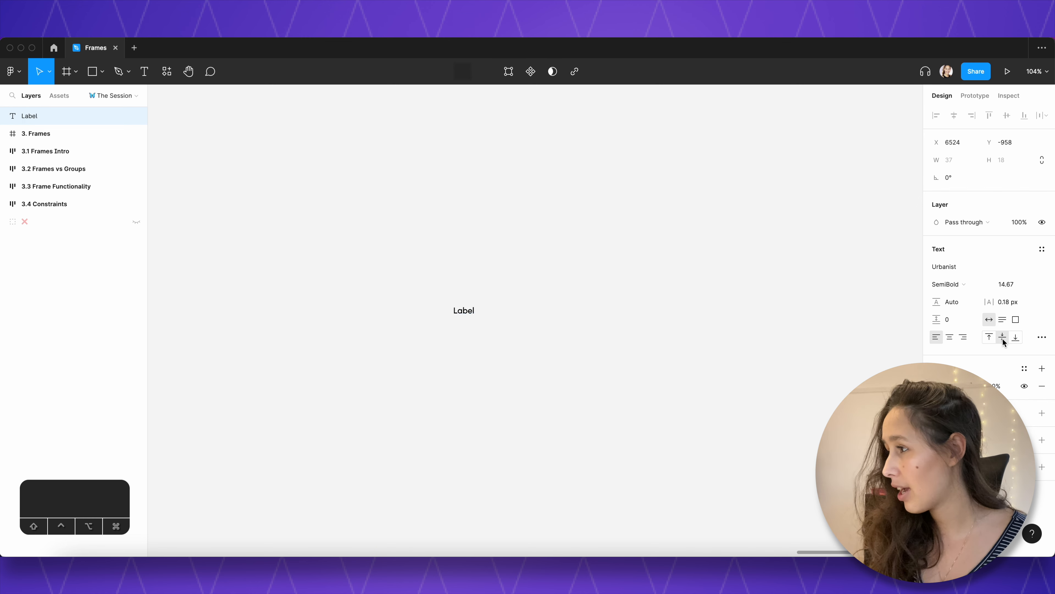
{"action": "left_click", "coordinate": [991, 337]}
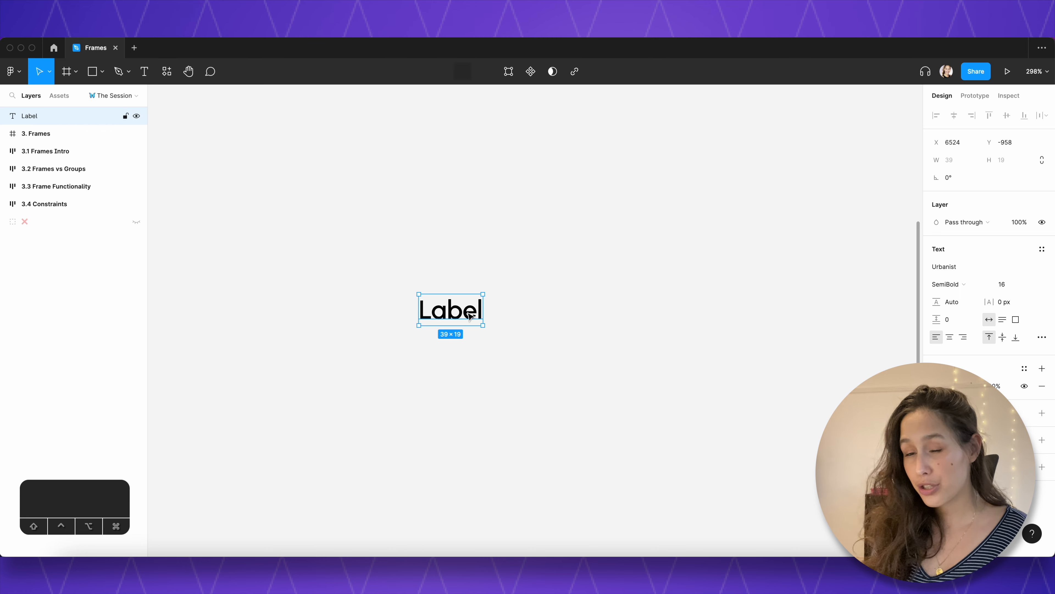
- Wrap the Label text in a frame and rename that frame My Button
{"action": "right_click", "coordinate": [470, 316]}
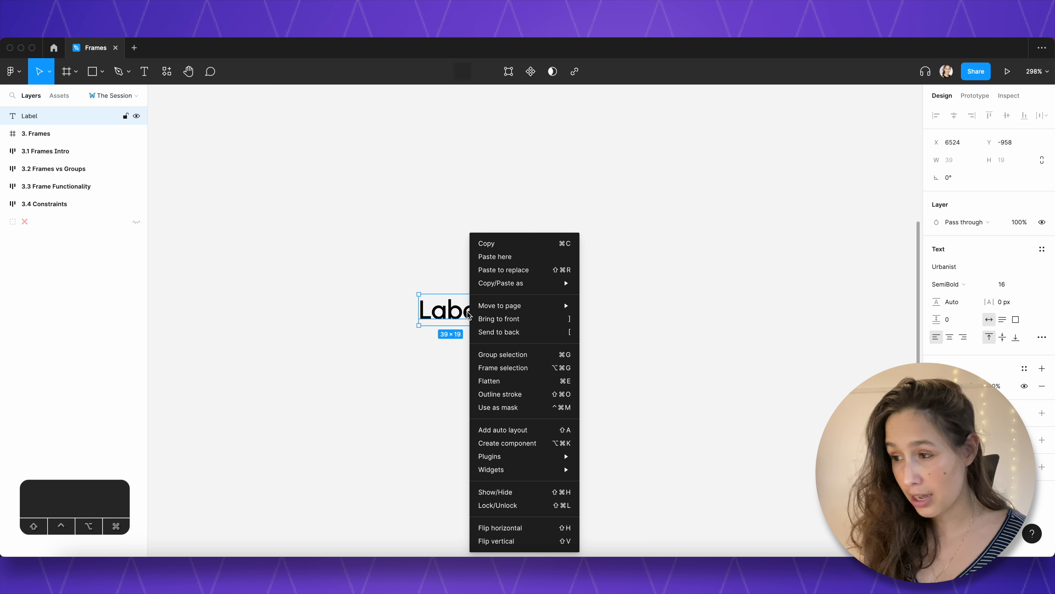
{"action": "left_click", "coordinate": [498, 370]}
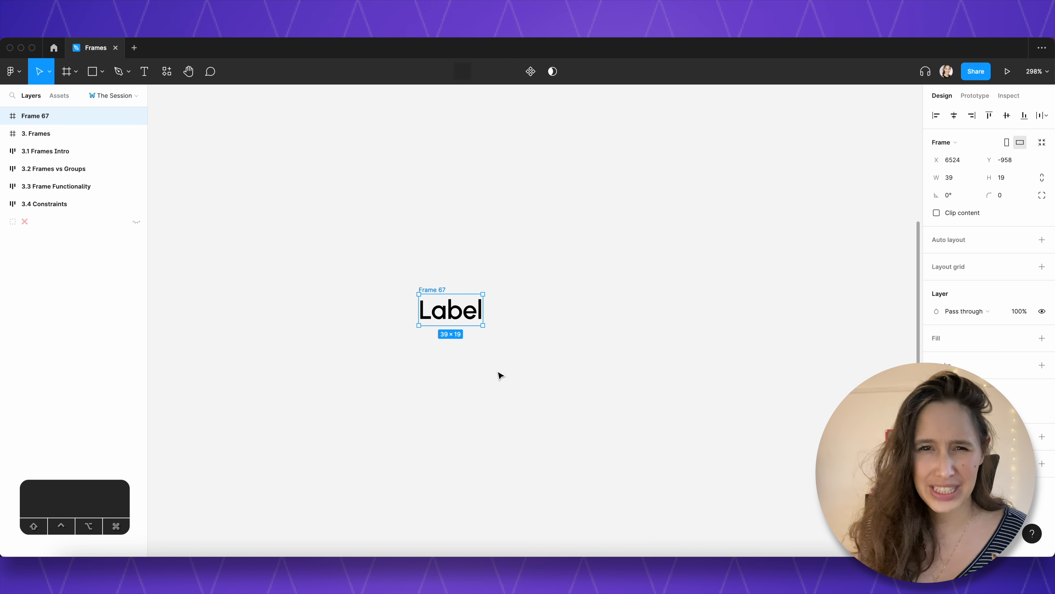
{"action": "key", "text": "super+r"}
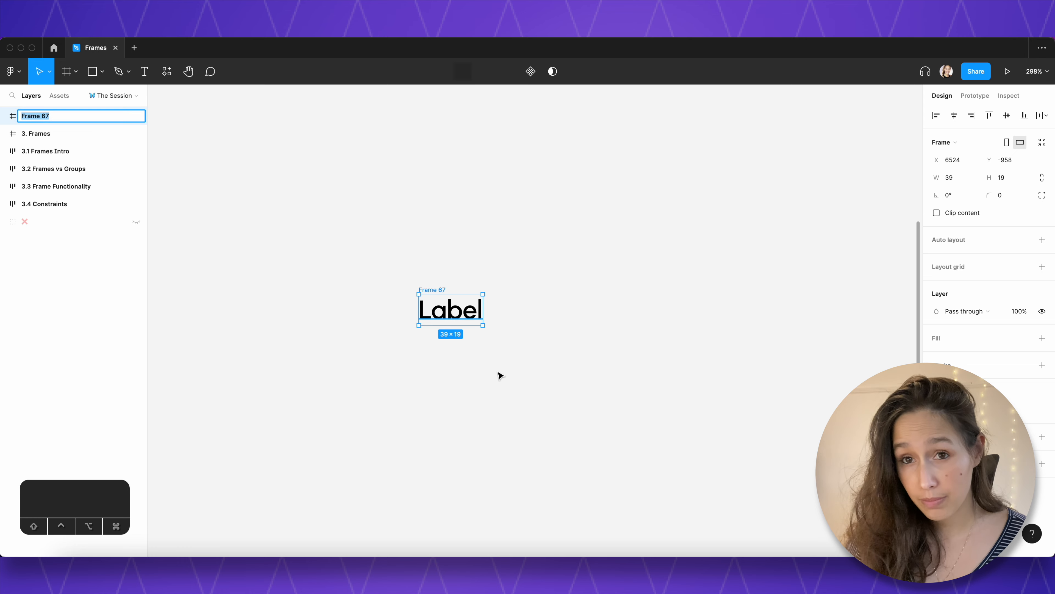
{"action": "type", "text": "My Button"}
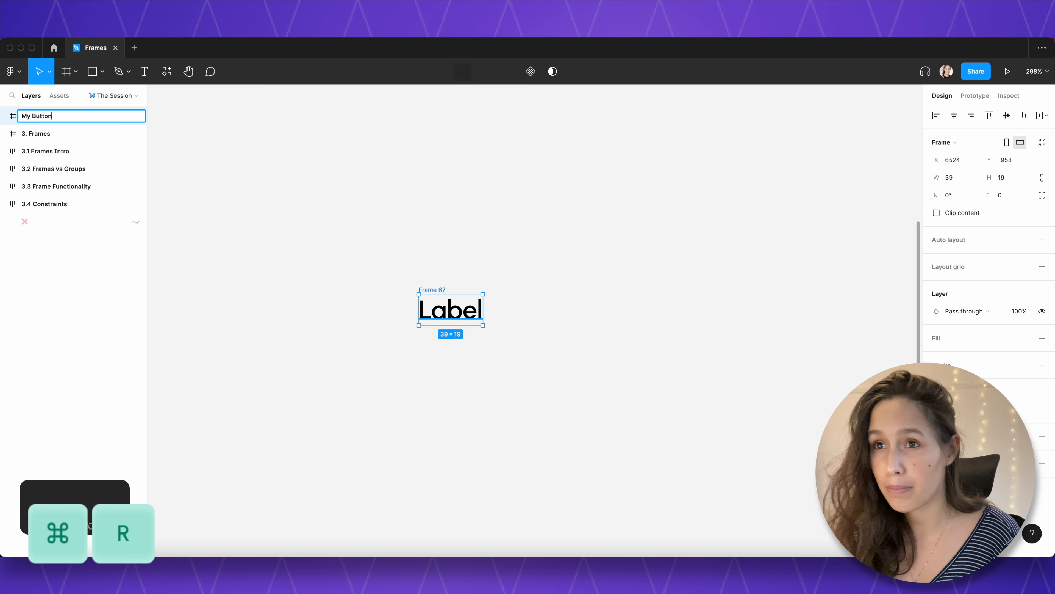
{"action": "key", "text": "Return"}
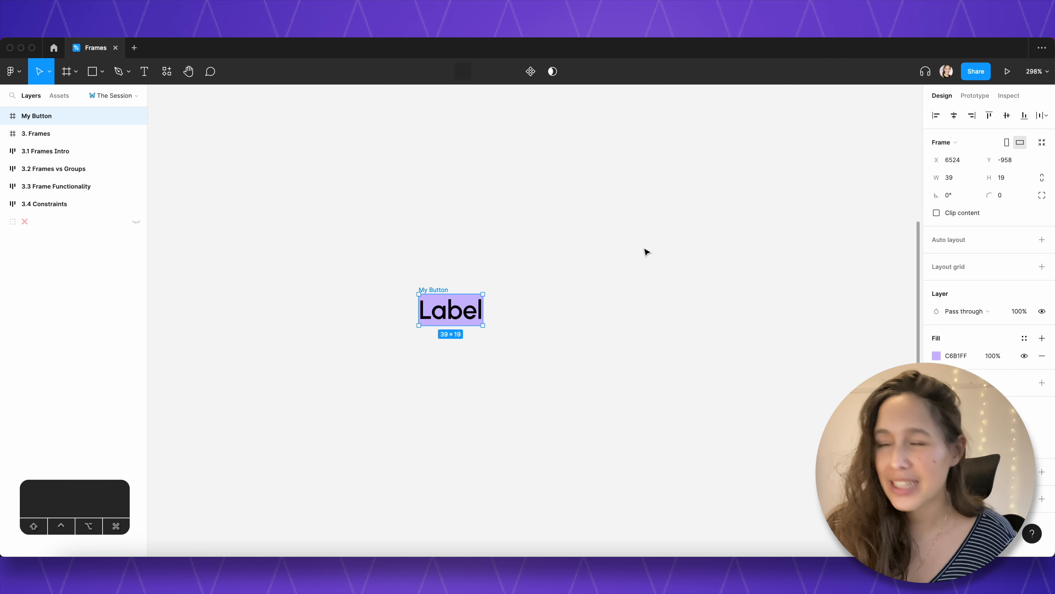
- Set the corner radius of the My Button frame to 8
{"action": "left_click", "coordinate": [1014, 199]}
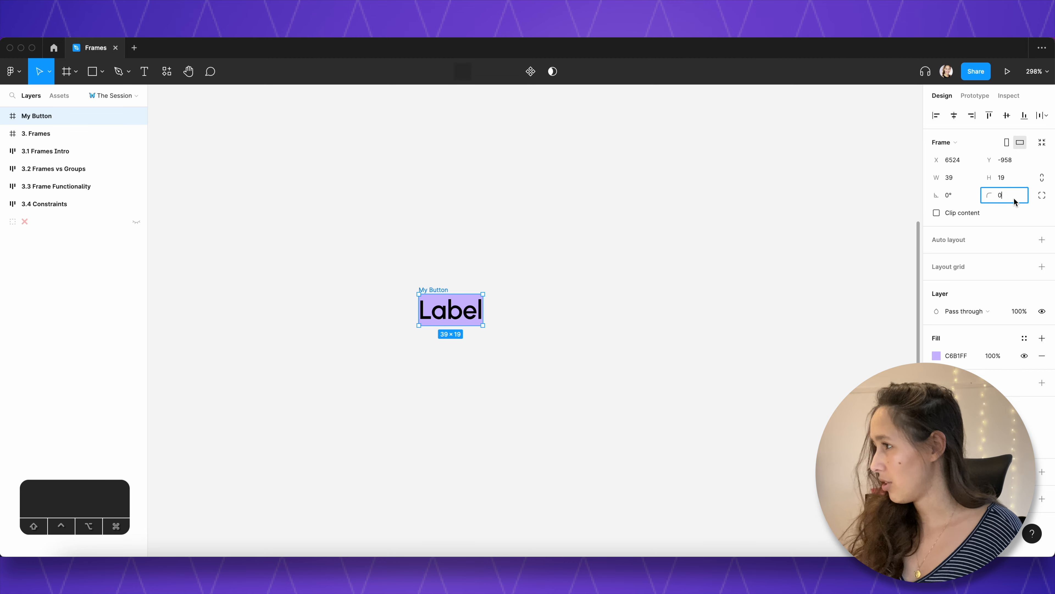
{"action": "type", "text": "8"}
{"action": "key", "text": "Return"}
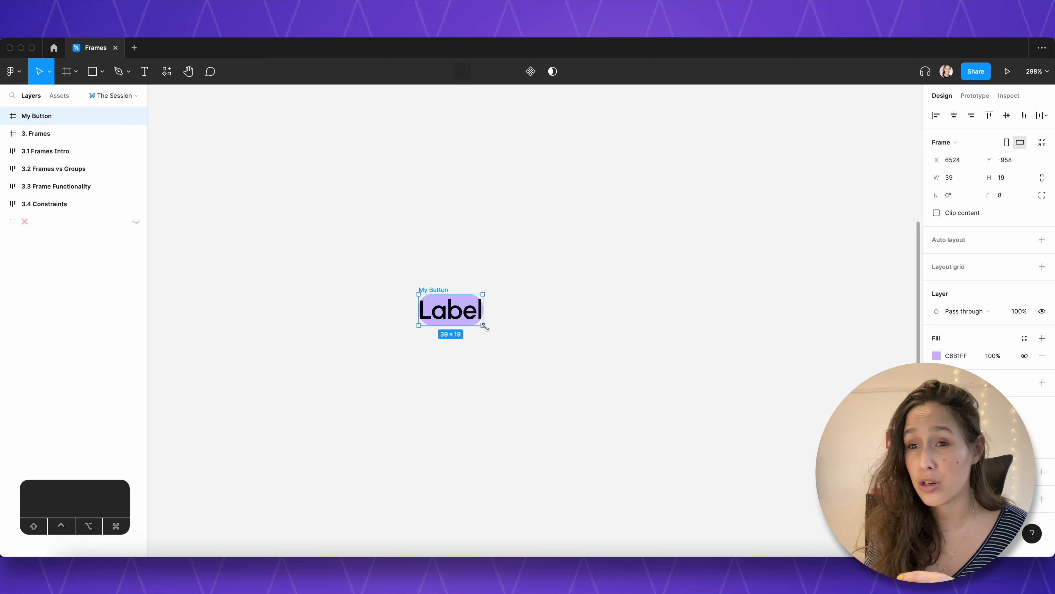
- Enlarge the My Button frame to about 141 × 41, undoing a first try at about 86 × 34
{"action": "left_click_drag", "start_coordinate": [484, 327], "coordinate": [561, 351]}
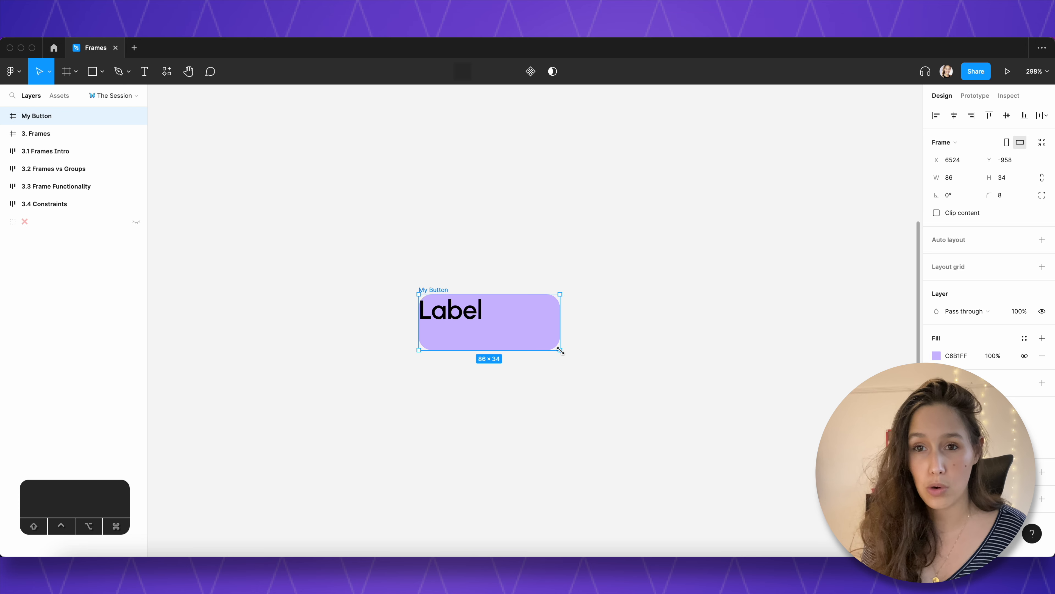
{"action": "key", "text": "super+z"}
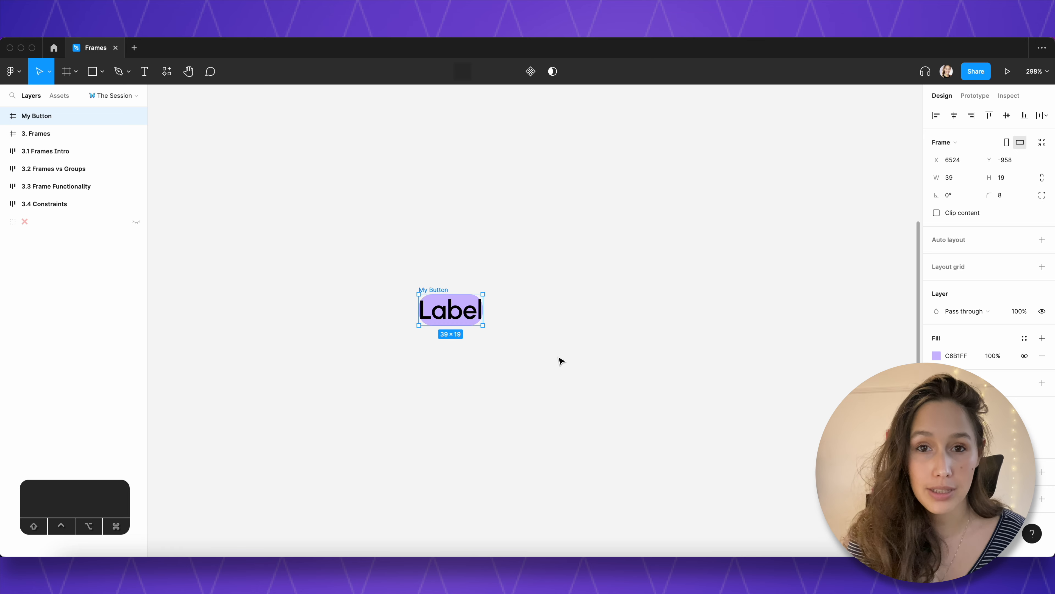
{"action": "left_click_drag", "start_coordinate": [483, 325], "coordinate": [650, 361]}
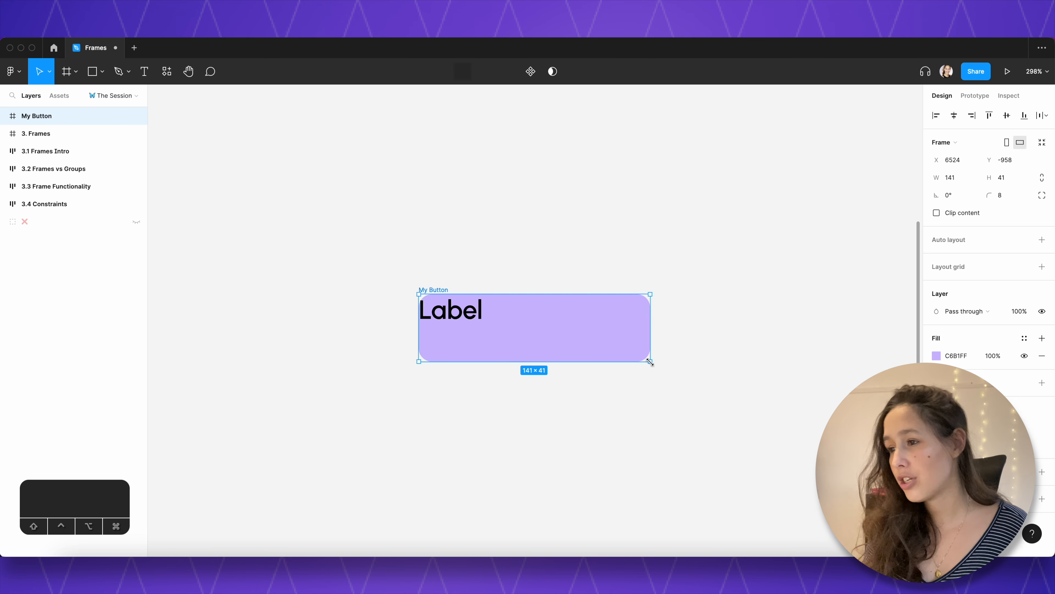
- Center the Label text vertically and horizontally inside the My Button frame
{"action": "left_click", "coordinate": [449, 305]}
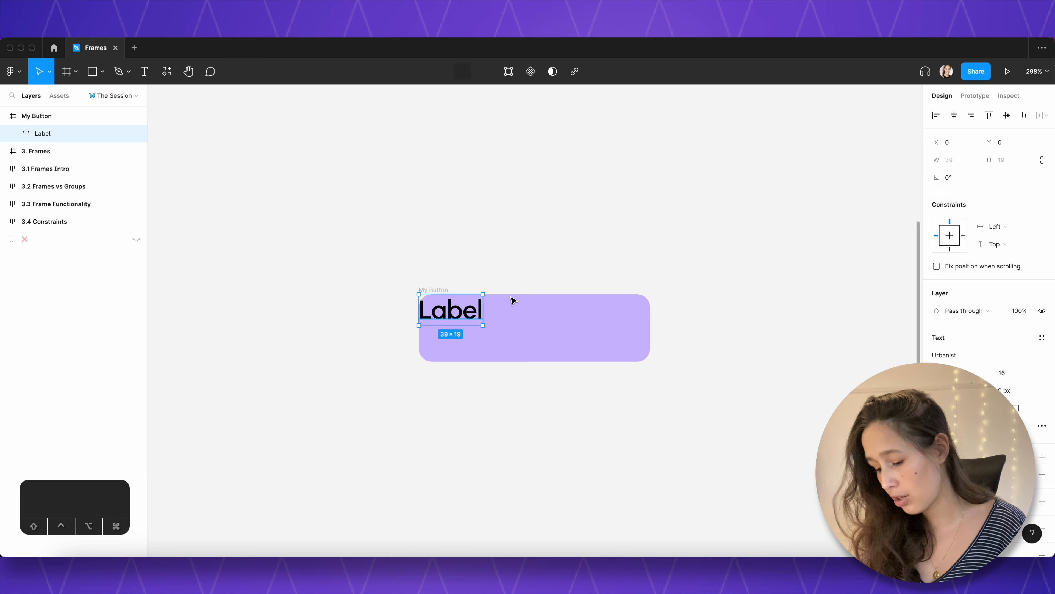
{"action": "key", "text": "alt"}
{"action": "key", "text": "alt+v"}
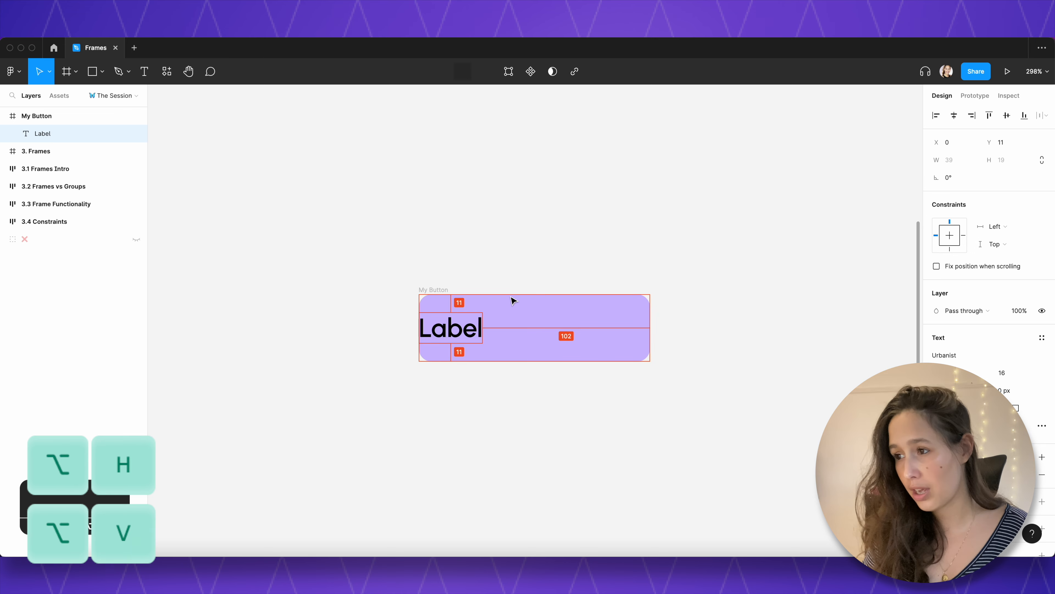
{"action": "key", "text": "alt+h"}
{"action": "left_click", "coordinate": [565, 252]}
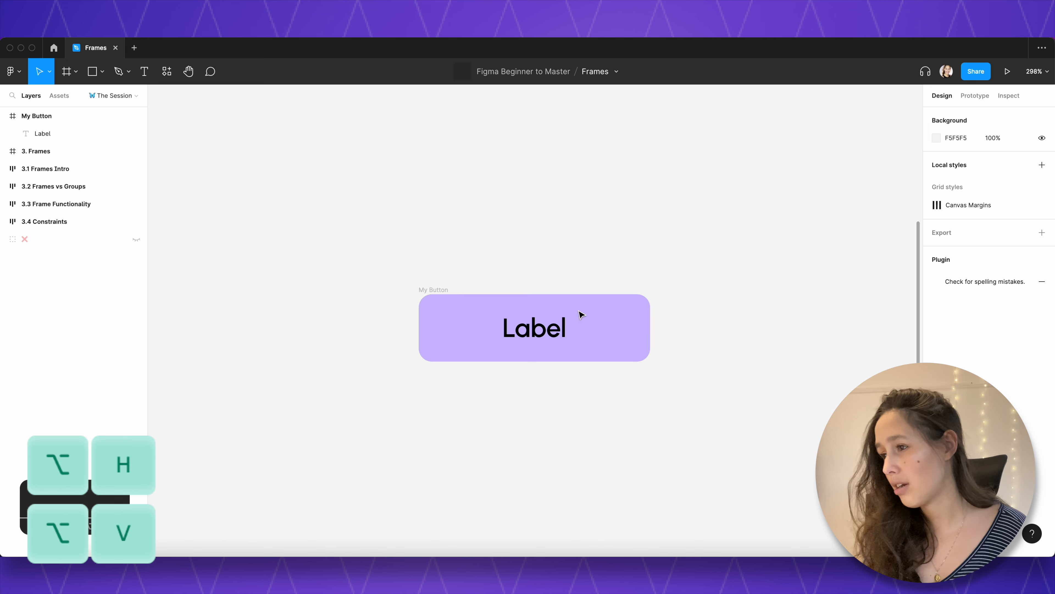
- Shorten the My Button frame from its lower edge and center the Label vertically in it again
{"action": "left_click", "coordinate": [443, 295]}
{"action": "left_click_drag", "start_coordinate": [497, 361], "coordinate": [512, 341]}
{"action": "left_click", "coordinate": [534, 327]}
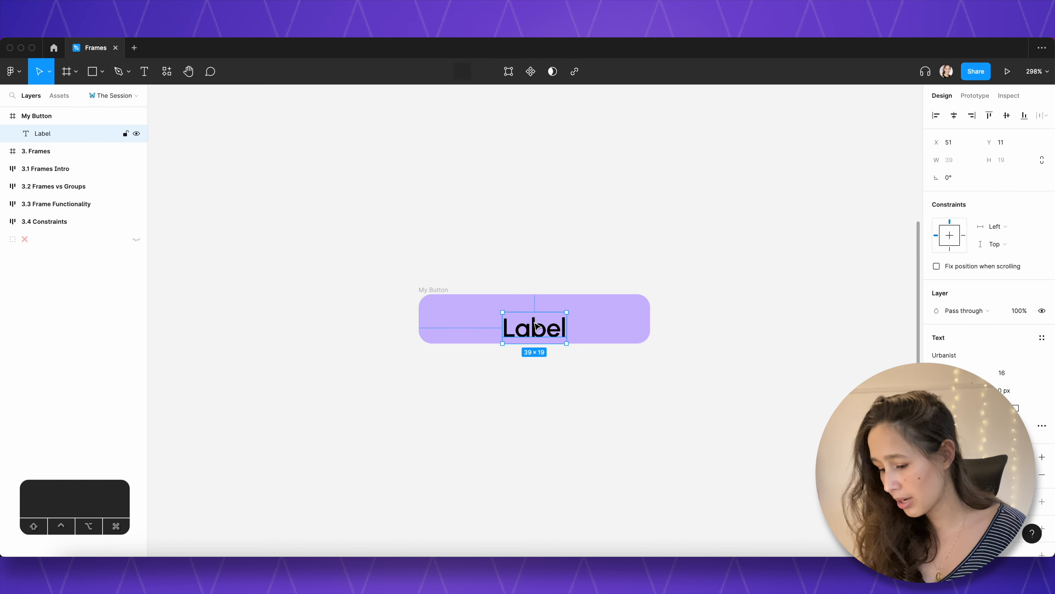
{"action": "key", "text": "alt+v"}
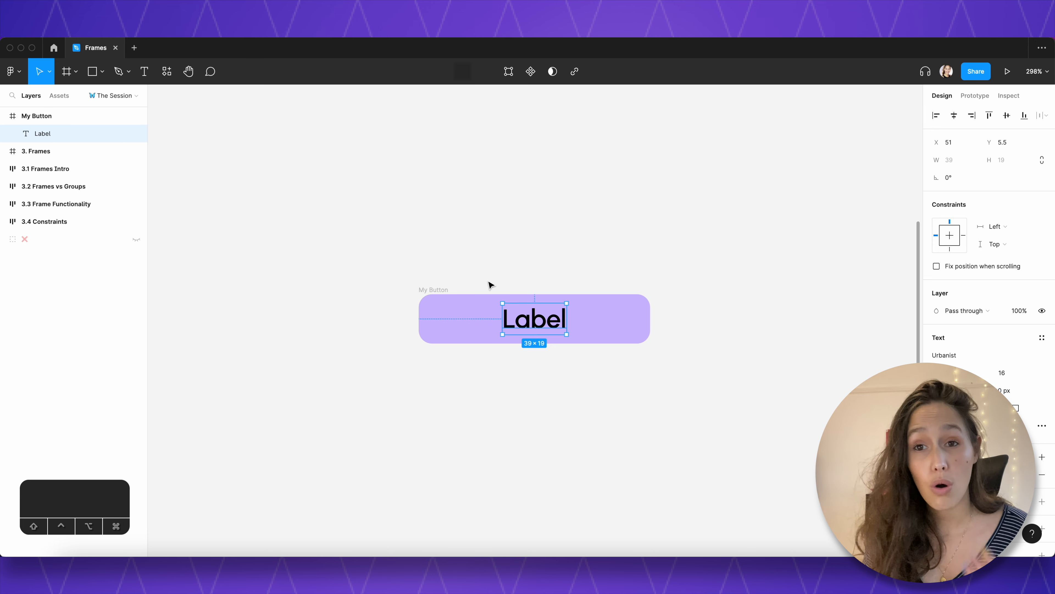
{"action": "left_click", "coordinate": [490, 285]}
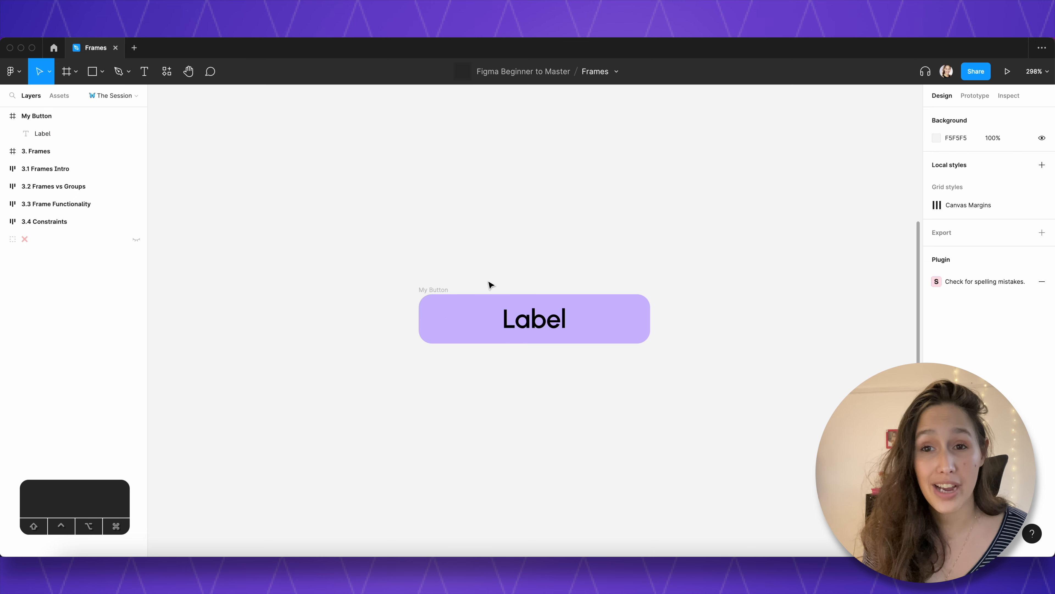
- Undo the Label centering and the resizing of the My Button frame, back to a 39 × 19 frame
{"action": "key", "text": "super+z"}
{"action": "key", "text": "super+z"}
{"action": "key", "text": "super+z"}
{"action": "key", "text": "super+z"}
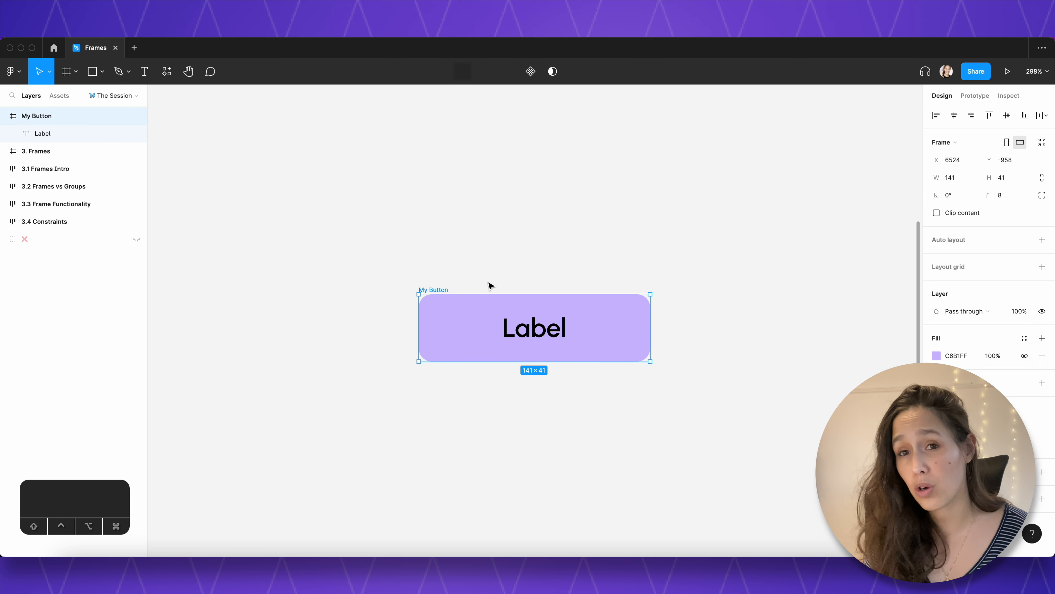
{"action": "key", "text": "super+z"}
{"action": "key", "text": "super+z"}
{"action": "key", "text": "super+z"}
{"action": "key", "text": "super+z"}
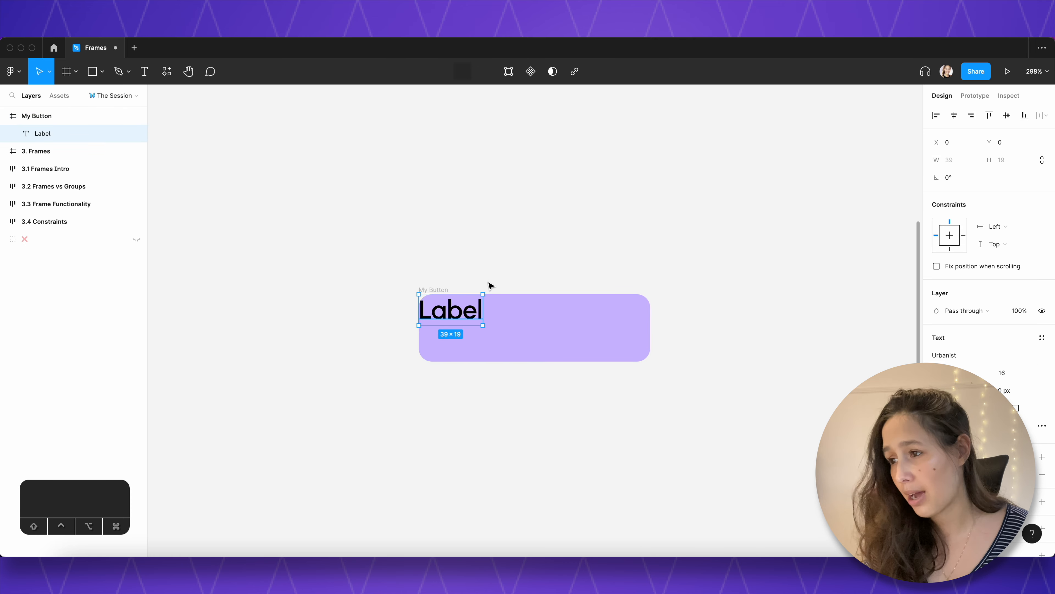
{"action": "key", "text": "super+z"}
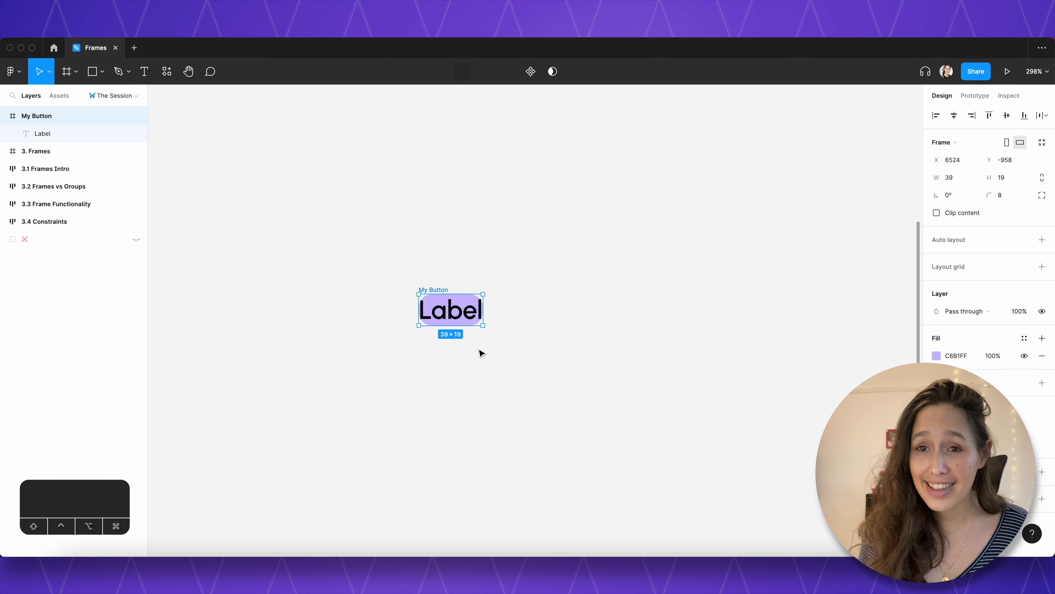
- Set the Label text's horizontal and vertical constraints to Center inside the My Button frame
{"action": "left_click", "coordinate": [452, 318]}
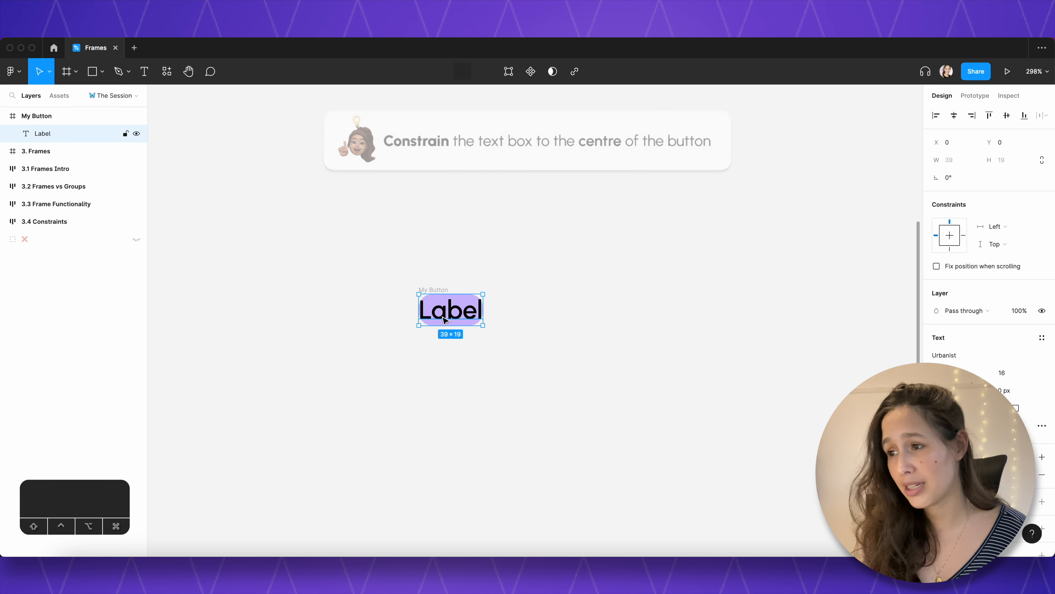
{"action": "left_click", "coordinate": [994, 228]}
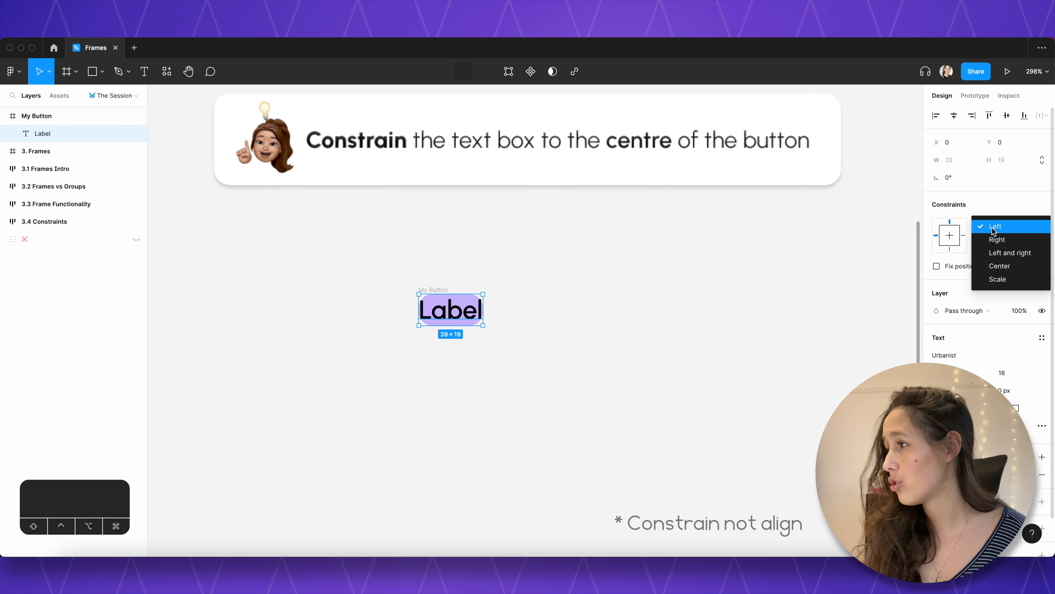
{"action": "left_click", "coordinate": [992, 266]}
{"action": "left_click", "coordinate": [1004, 243]}
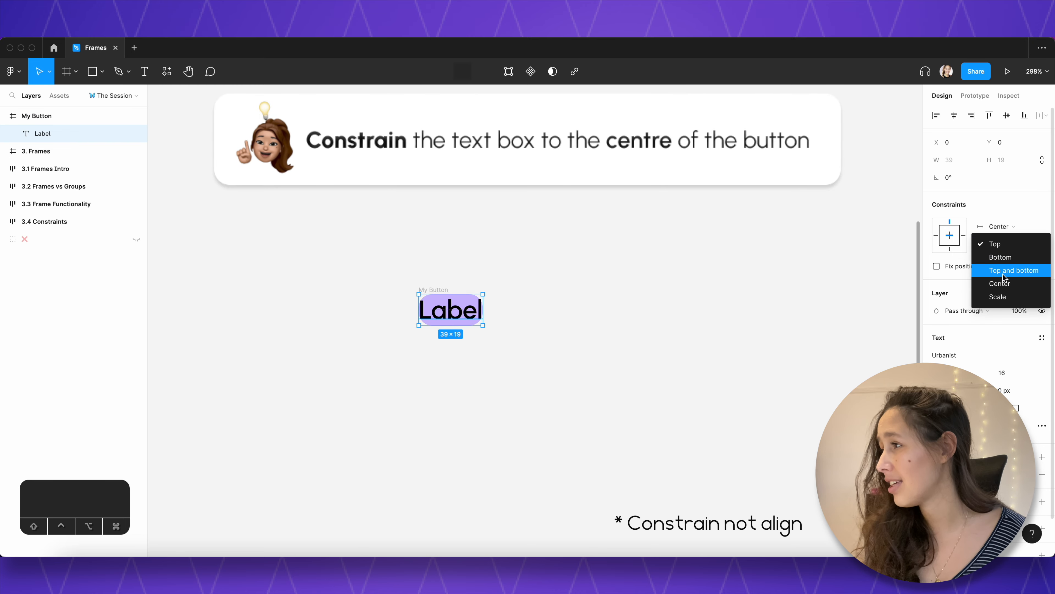
{"action": "left_click", "coordinate": [1004, 283]}
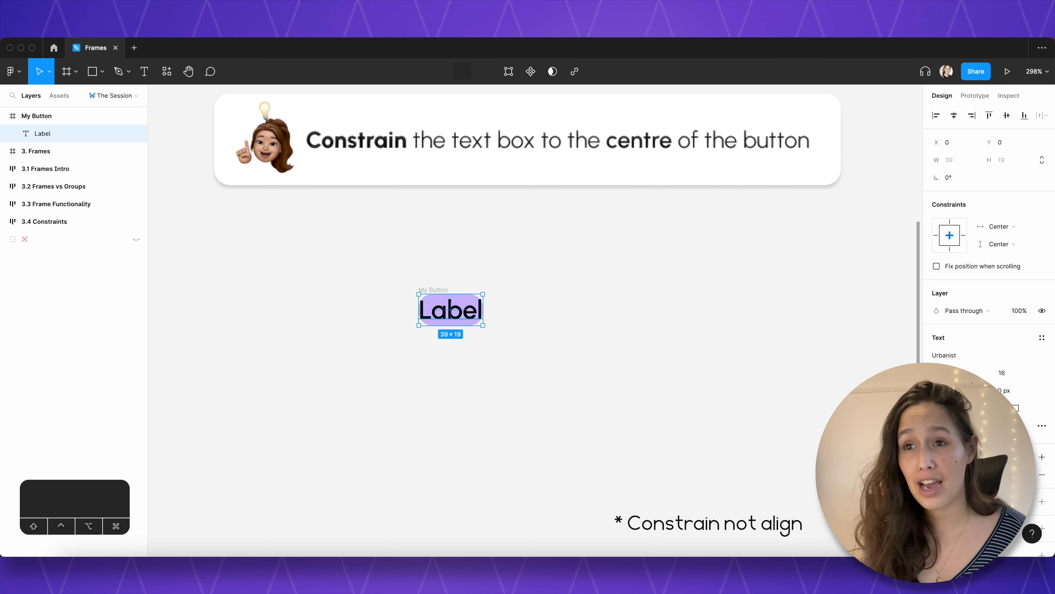
- Enlarge the My Button frame to about 239 × 72, and shrink it back to about 176 × 41
{"action": "left_click", "coordinate": [411, 300]}
{"action": "left_click", "coordinate": [422, 298]}
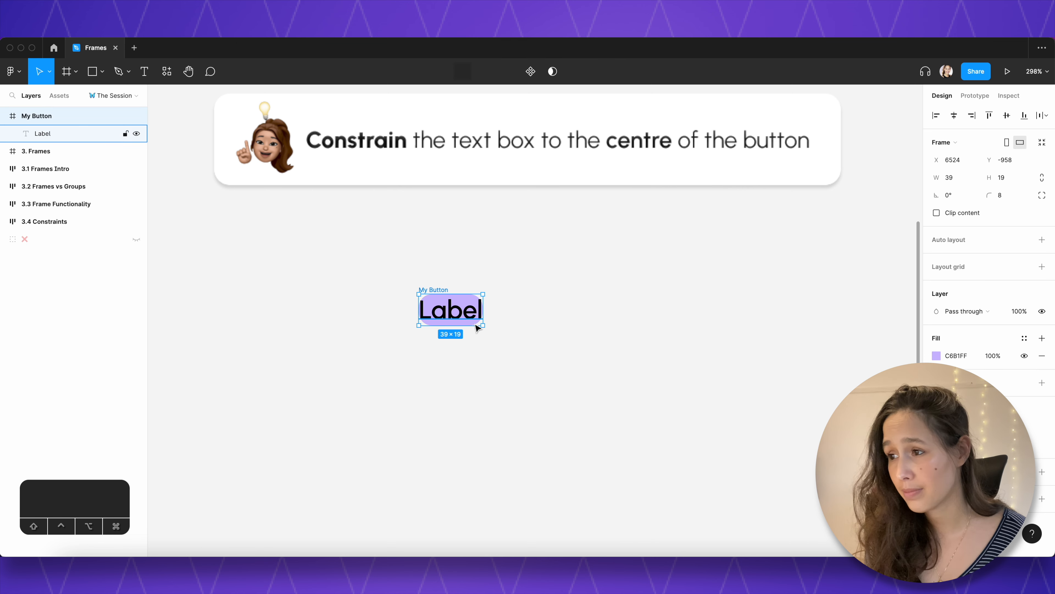
{"action": "left_click", "coordinate": [585, 375]}
{"action": "left_click_drag", "start_coordinate": [482, 325], "coordinate": [811, 413]}
{"action": "left_click", "coordinate": [454, 298]}
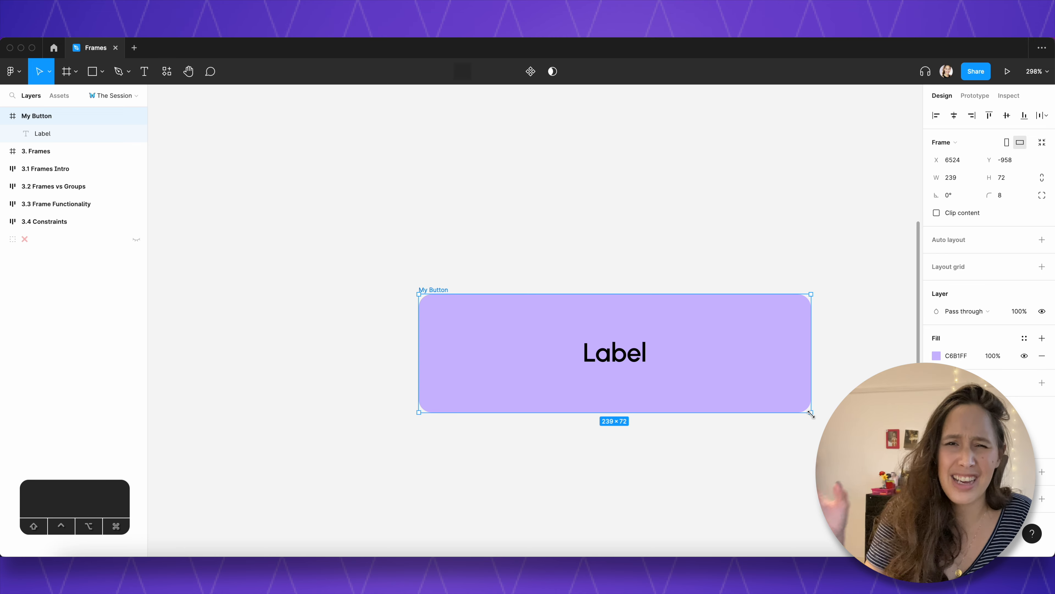
{"action": "left_click_drag", "start_coordinate": [810, 414], "coordinate": [707, 361]}
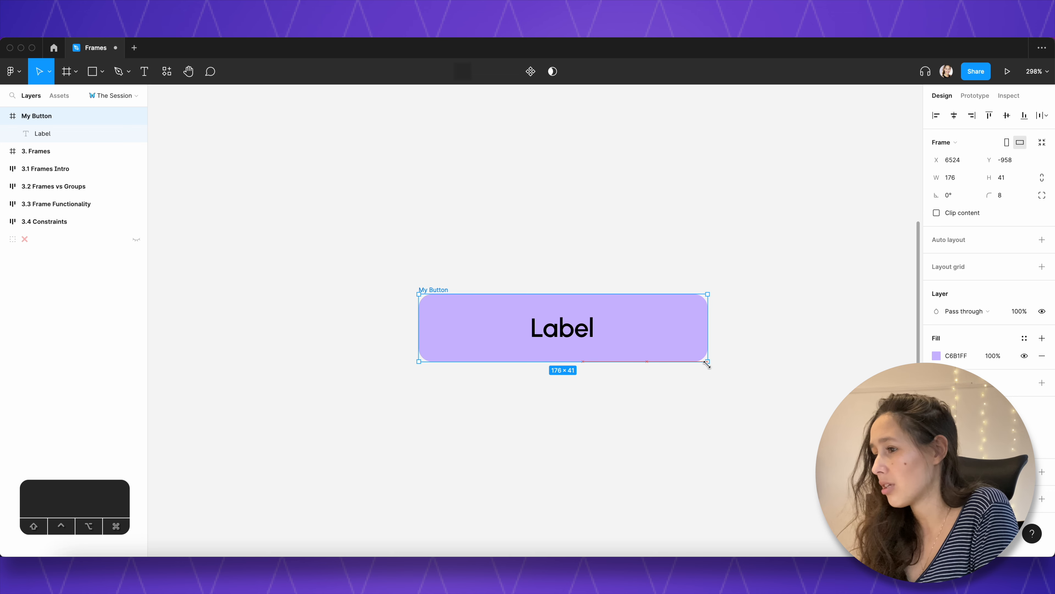
- Set the My Button frame's width to 150 and its height to 50
{"action": "left_click", "coordinate": [953, 177]}
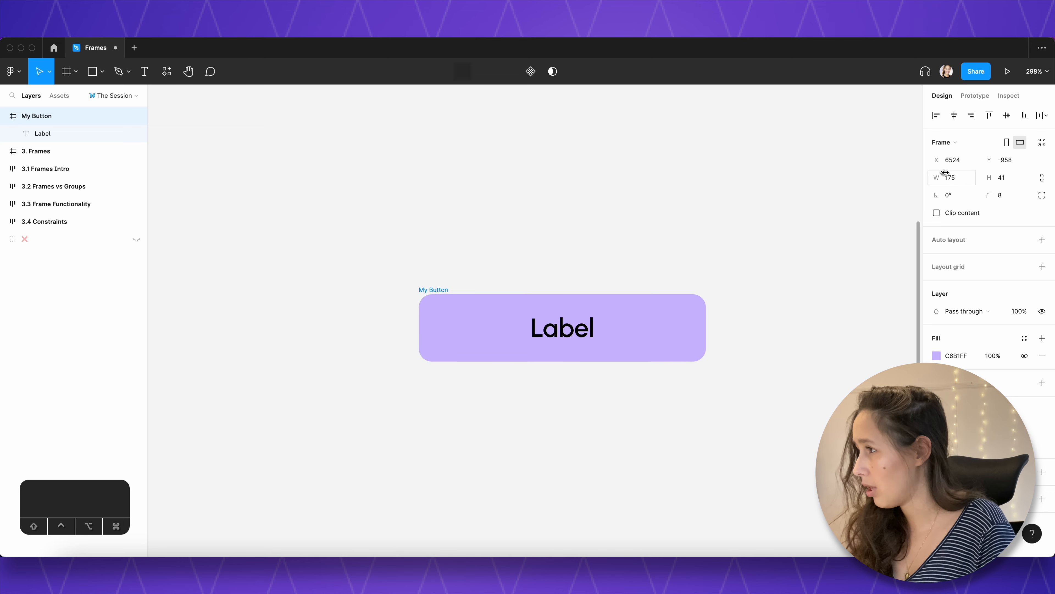
{"action": "type", "text": "150"}
{"action": "key", "text": "Tab"}
{"action": "type", "text": "50"}
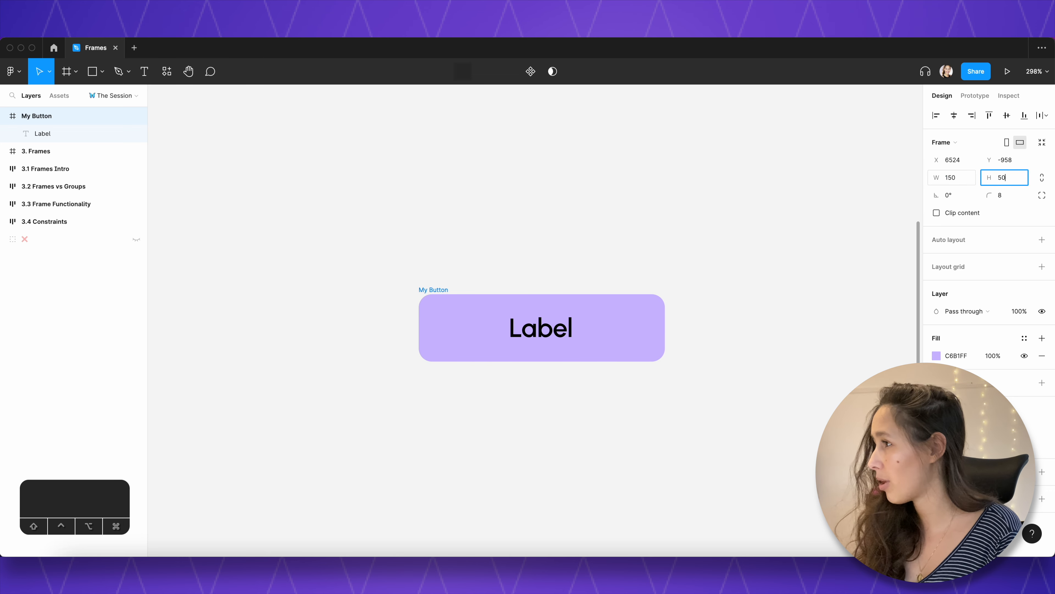
{"action": "key", "text": "Return"}
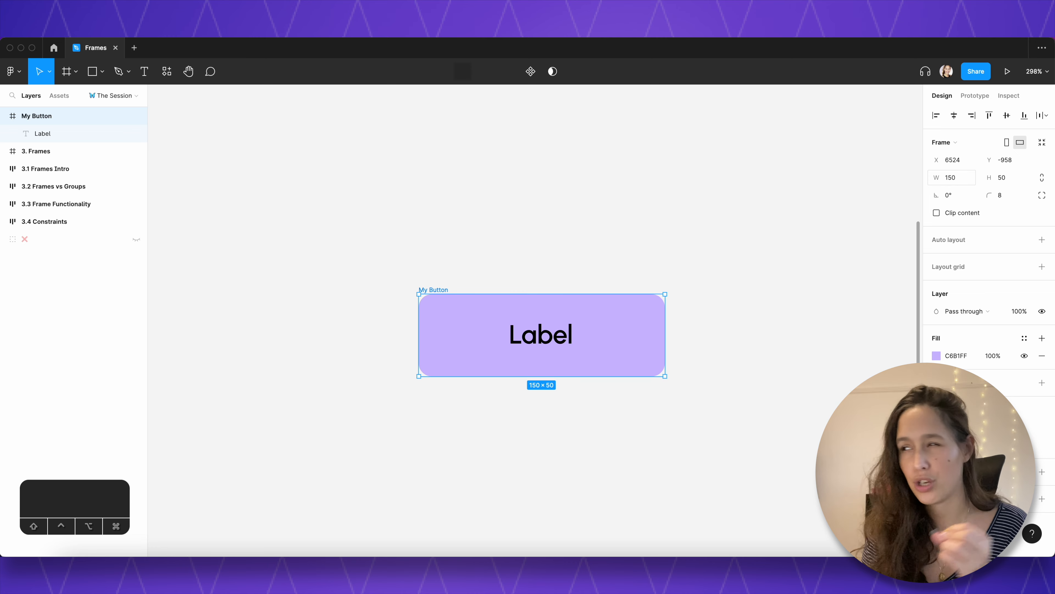
- Place two copies of the My Button frame below it and change the three labels to Home, About Me and Contact Us
{"action": "scroll", "coordinate": [413, 270], "scroll_direction": "down", "scroll_amount": 2}
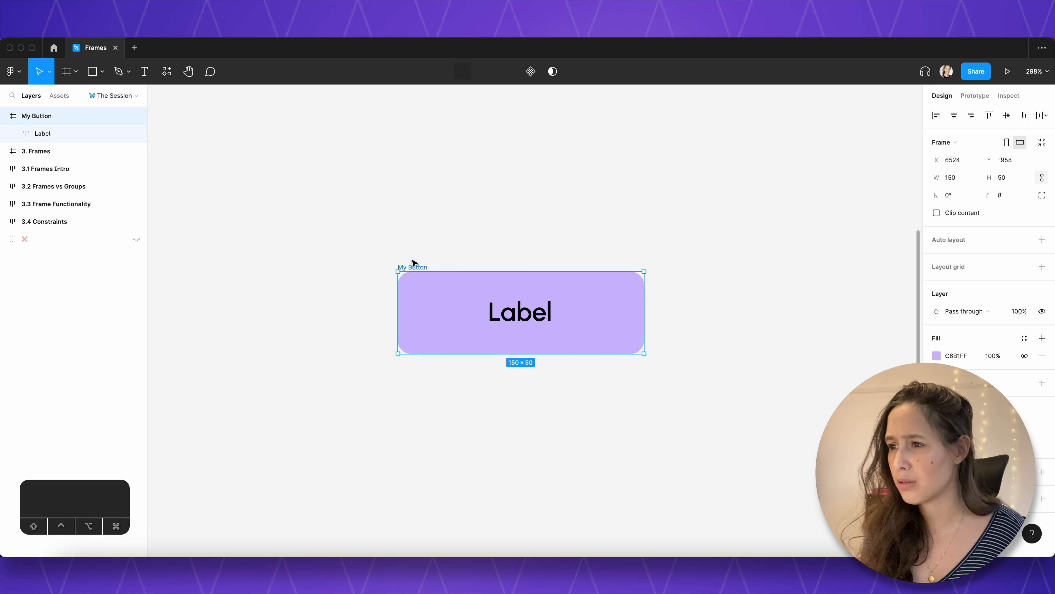
{"action": "left_click_drag", "start_coordinate": [413, 267], "coordinate": [416, 381]}
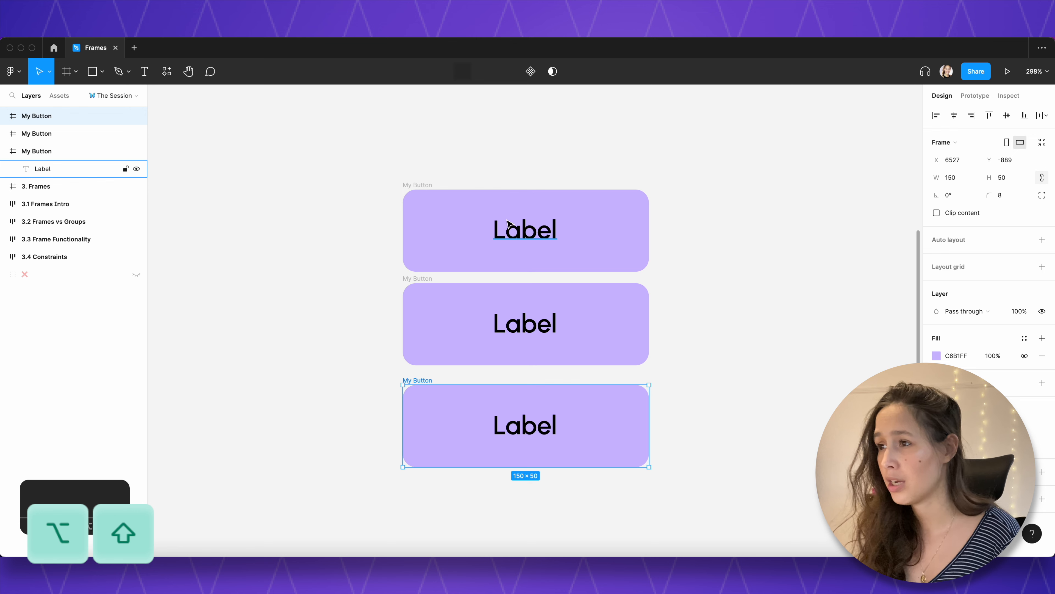
{"action": "double_click", "coordinate": [507, 228]}
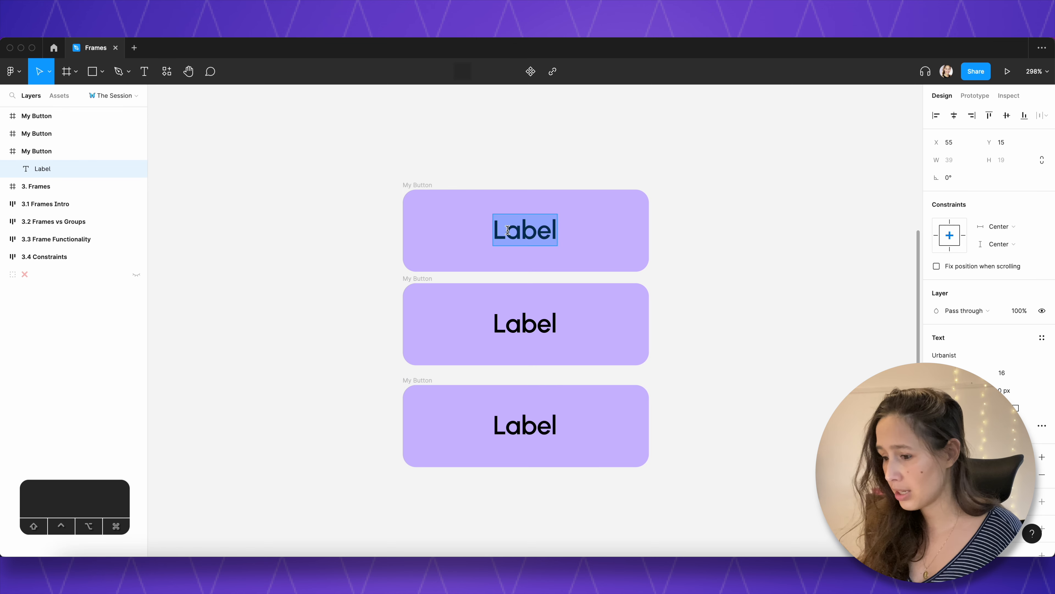
{"action": "type", "text": "Home"}
{"action": "double_click", "coordinate": [513, 317]}
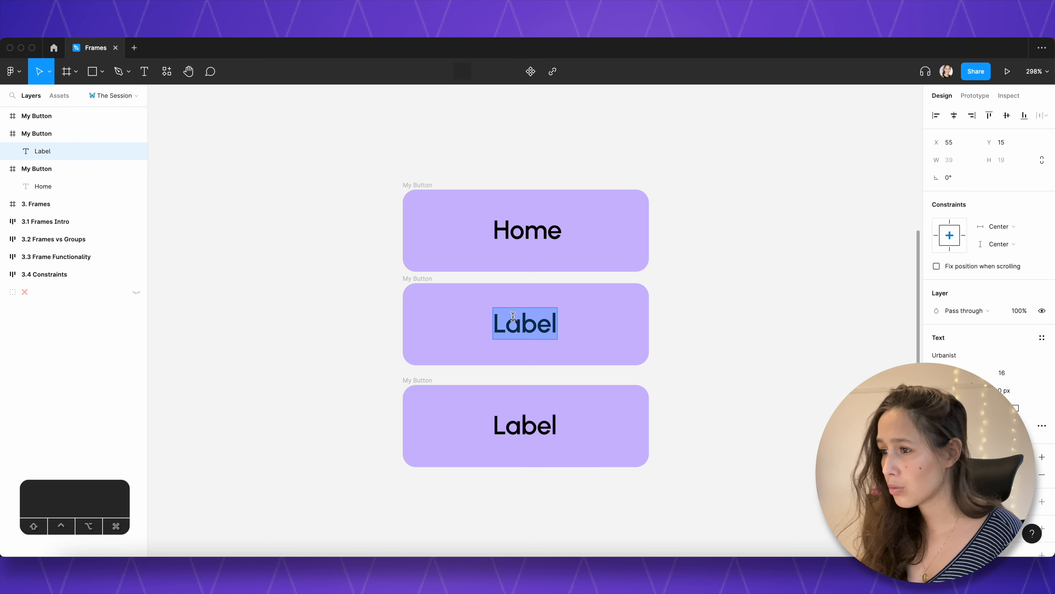
{"action": "type", "text": "About Me"}
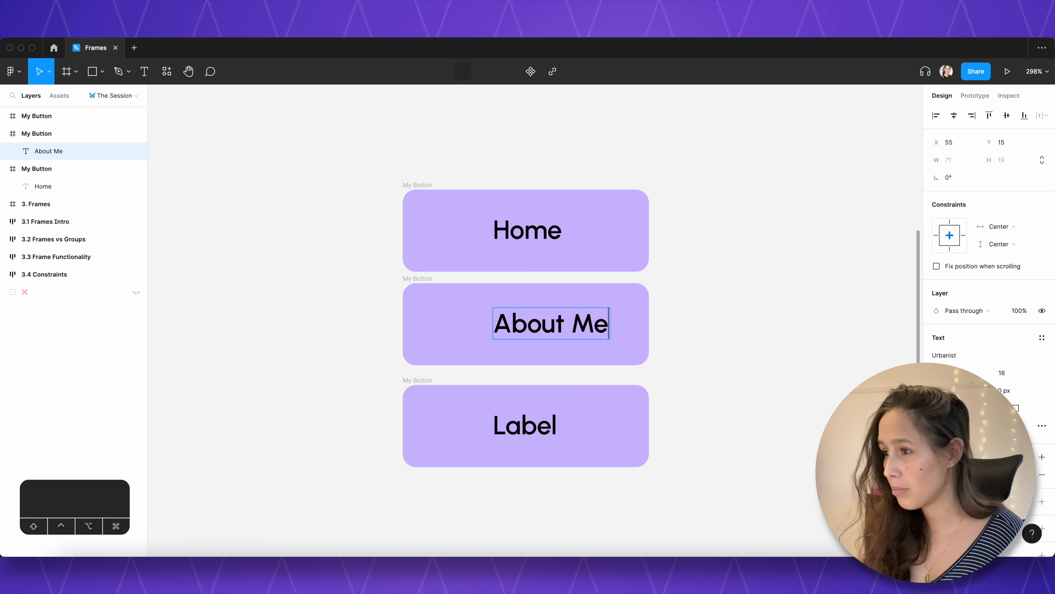
{"action": "double_click", "coordinate": [513, 423]}
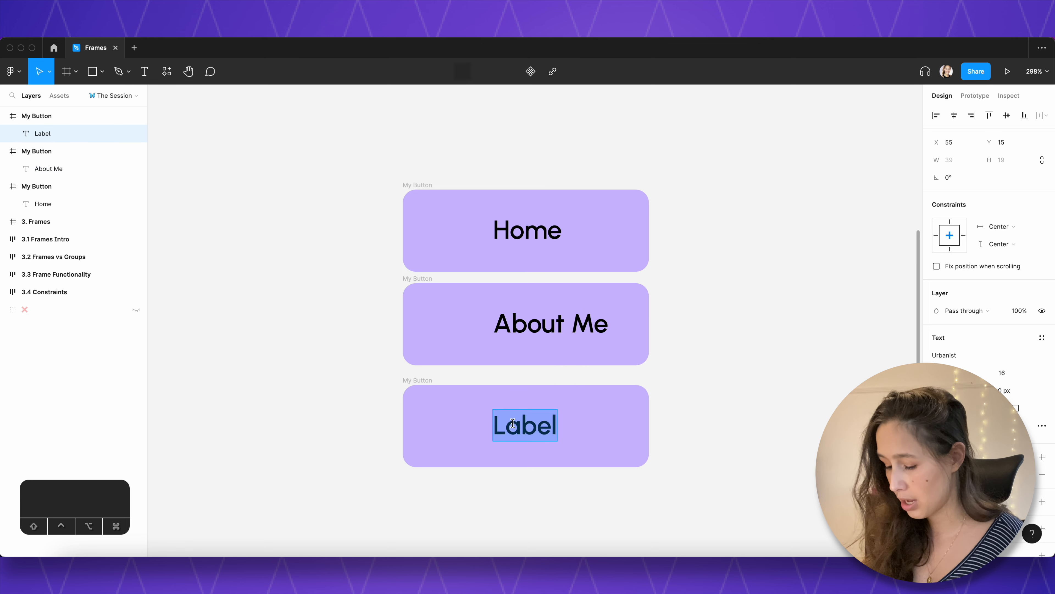
{"action": "type", "text": "Contact Us"}
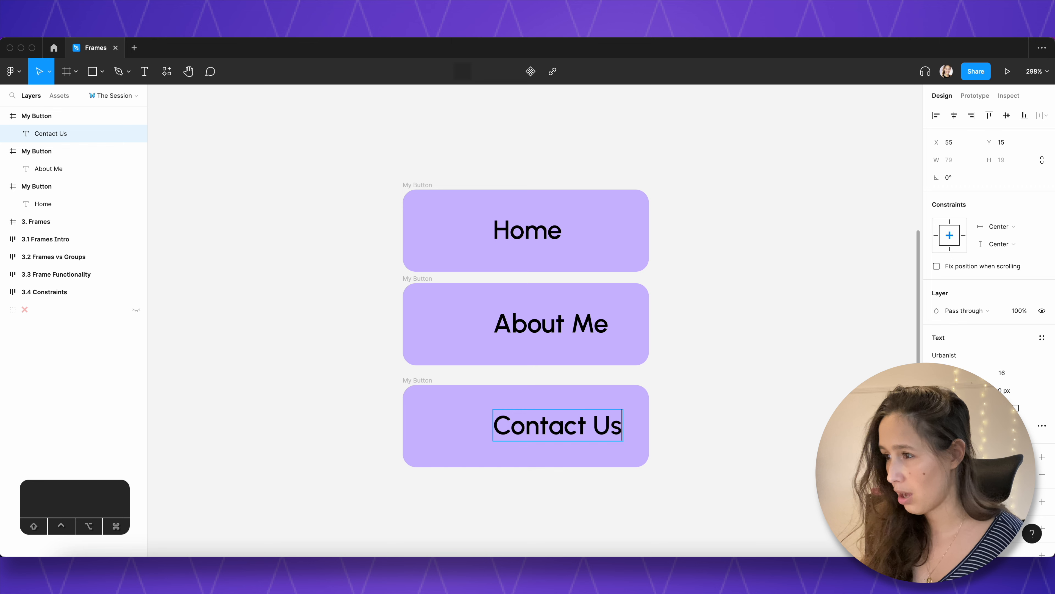
{"action": "left_click", "coordinate": [691, 376]}
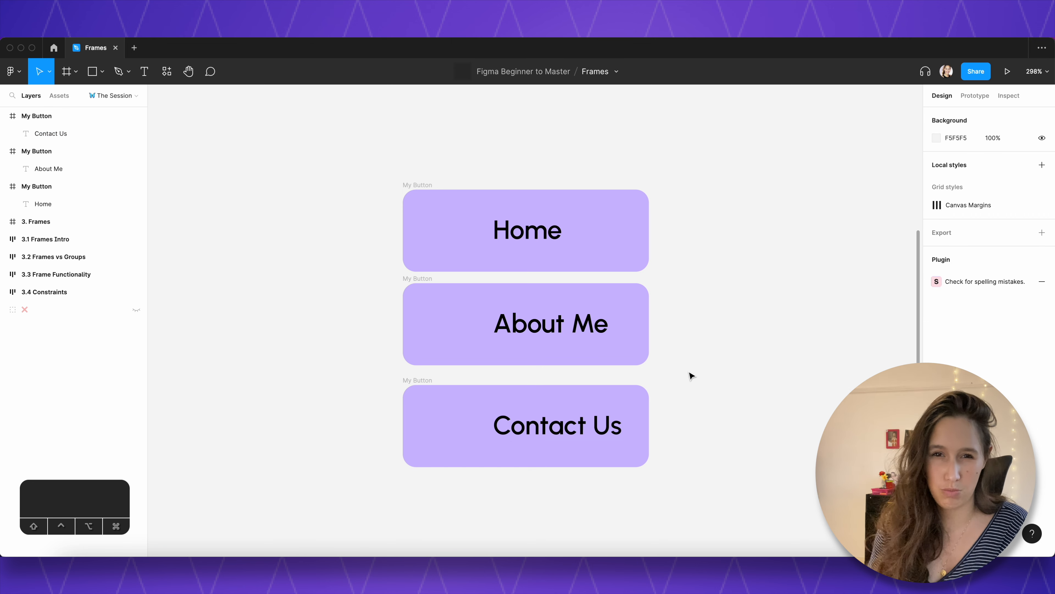
- Center the About Me, Contact Us and Home texts horizontally and vertically inside their button frames
{"action": "left_click", "coordinate": [574, 328]}
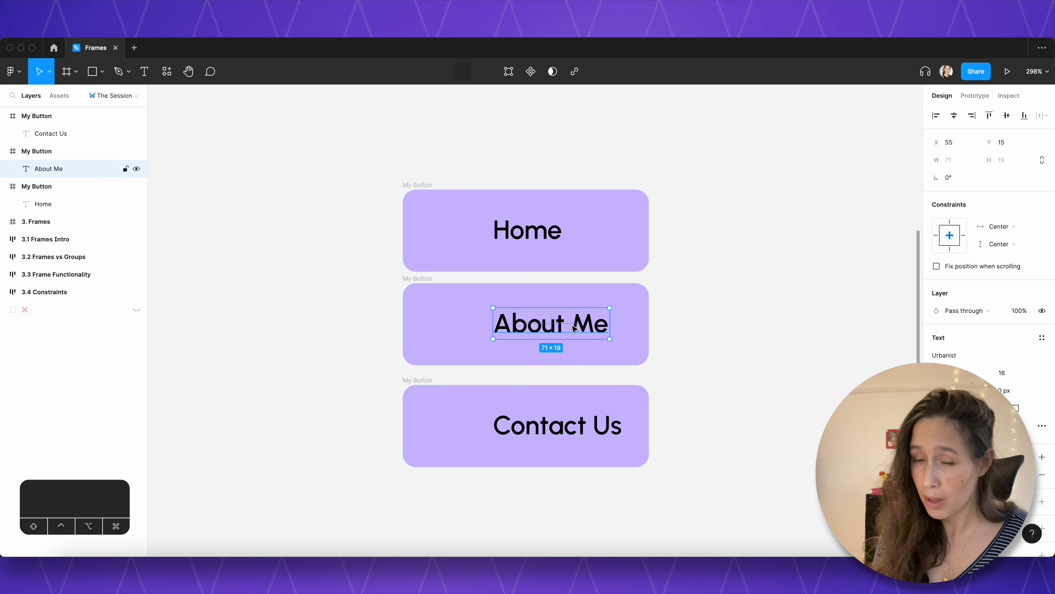
{"action": "key", "text": "alt+h"}
{"action": "key", "text": "alt+v"}
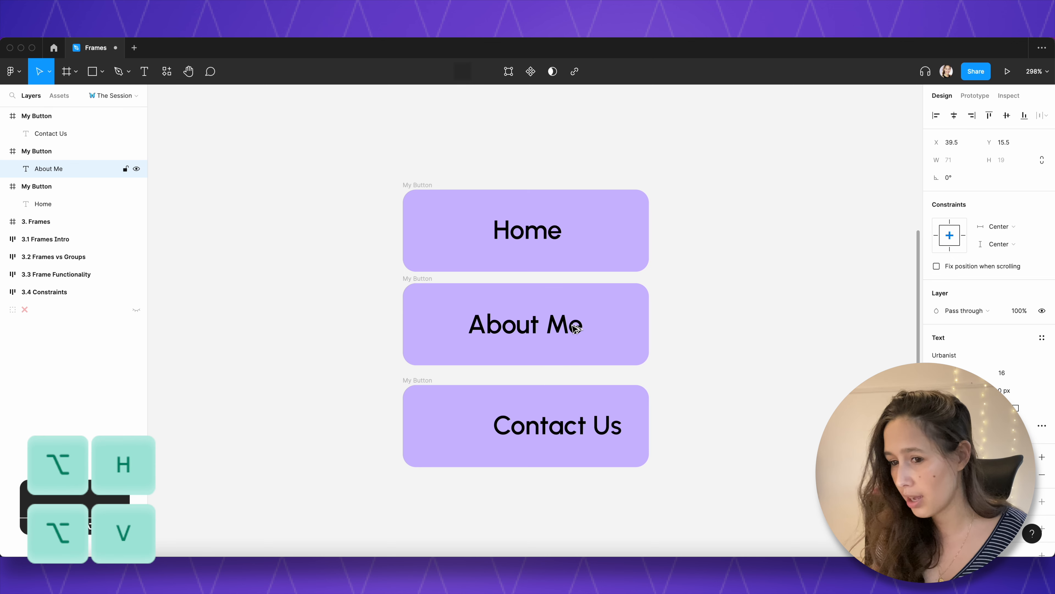
{"action": "left_click", "coordinate": [567, 428]}
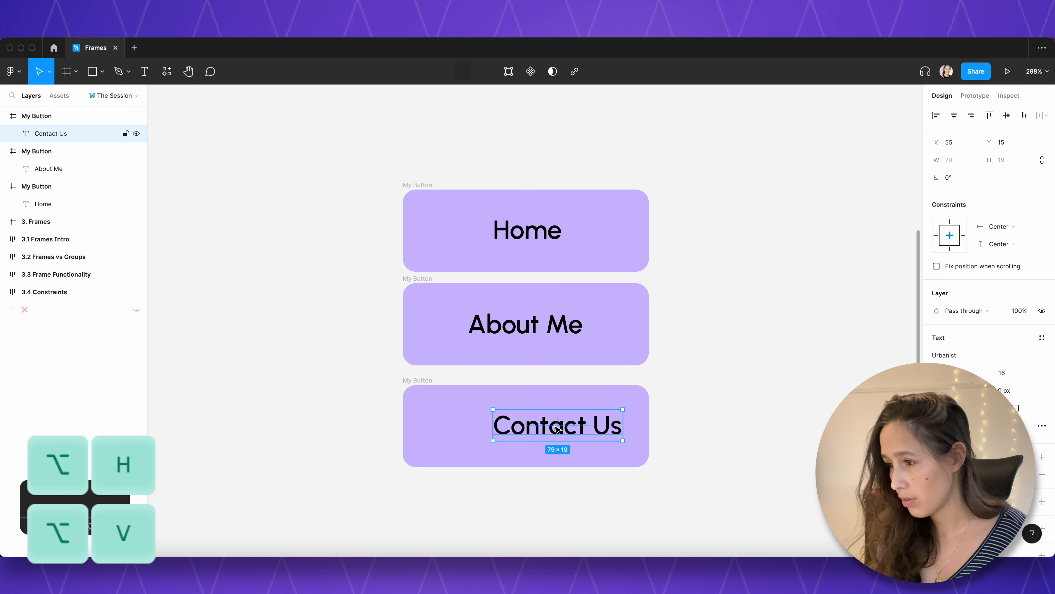
{"action": "key", "text": "alt+h"}
{"action": "left_click", "coordinate": [545, 219]}
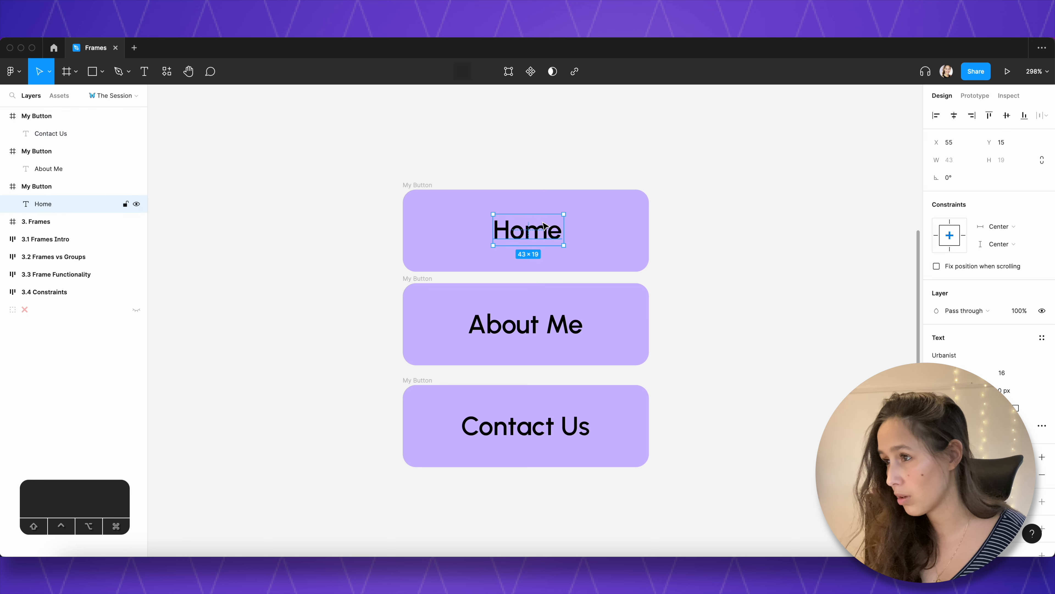
{"action": "key", "text": "alt+h"}
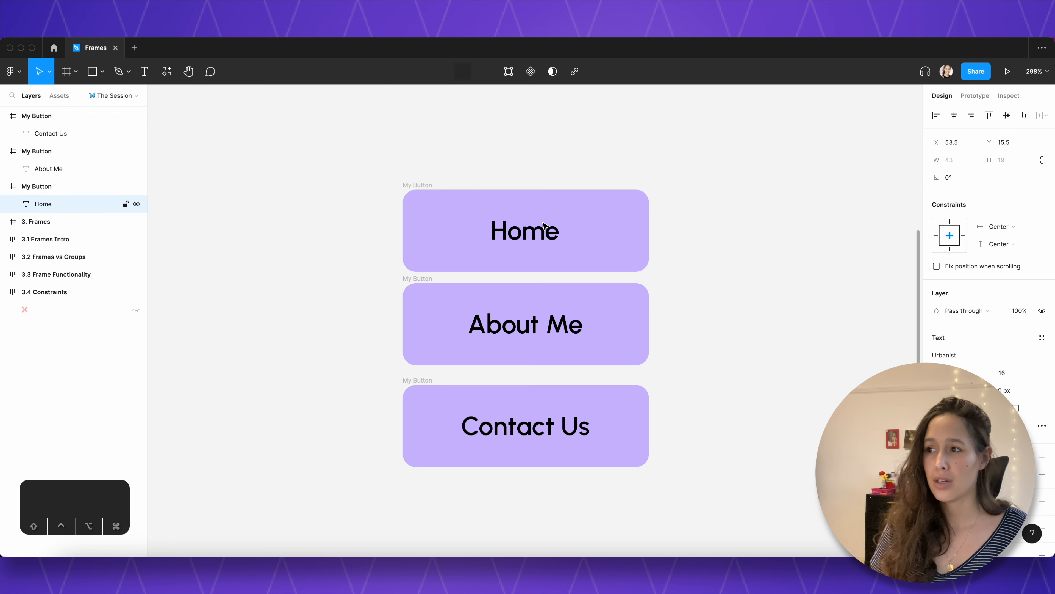
{"action": "left_click", "coordinate": [544, 225]}
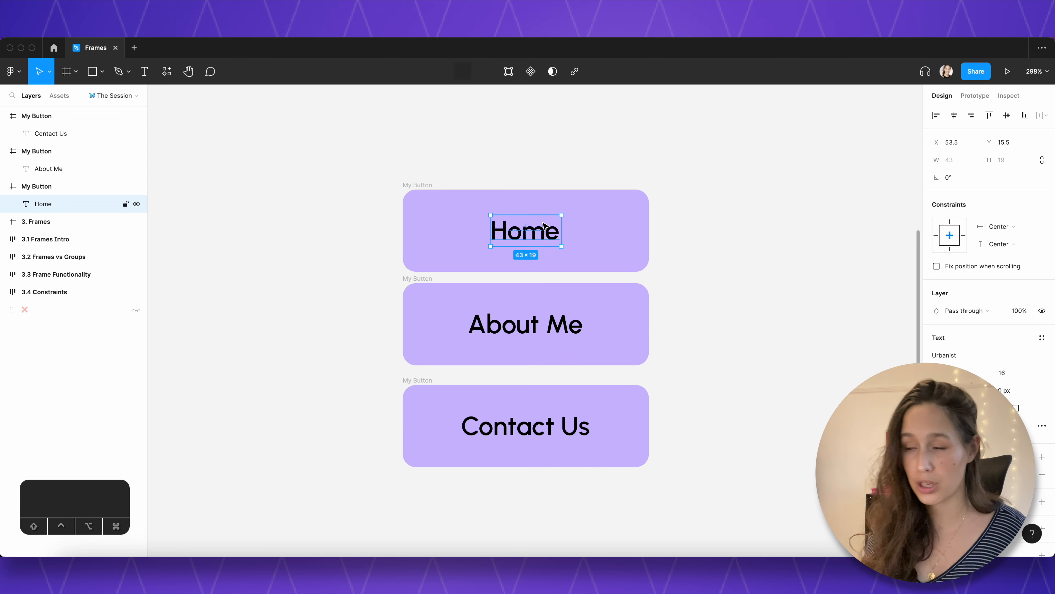
- Set the text alignment of the Label in the remaining My Button frame to center
{"action": "left_click", "coordinate": [436, 276]}
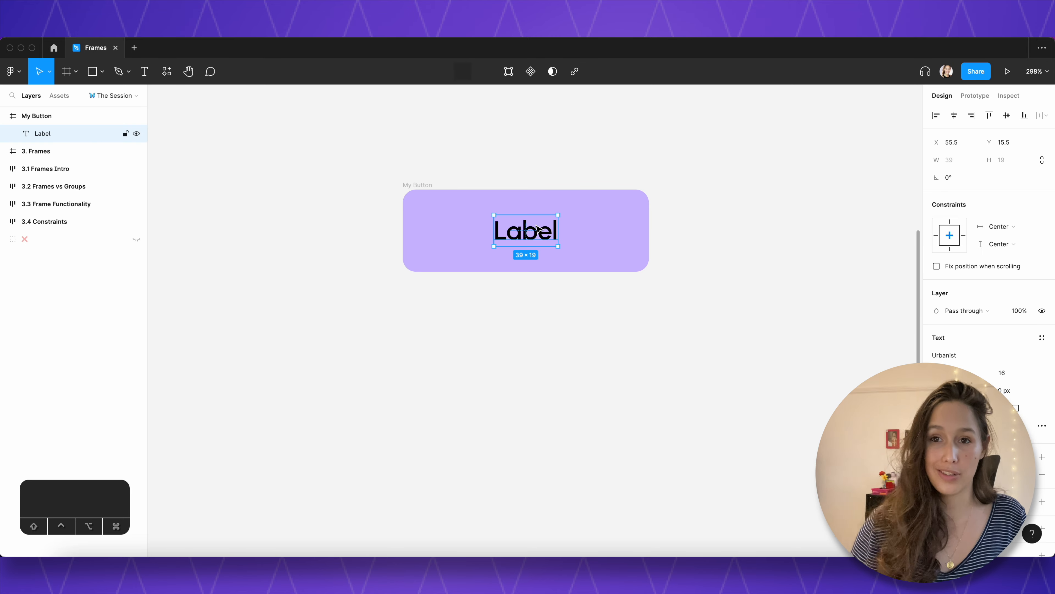
{"action": "key", "text": "Escape"}
{"action": "left_click", "coordinate": [508, 222]}
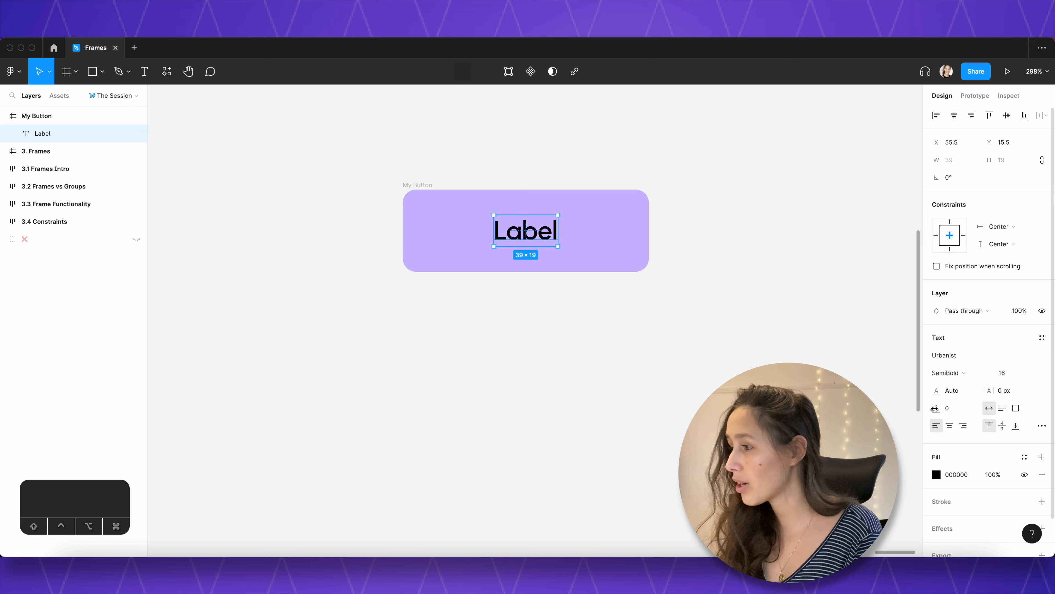
{"action": "left_click", "coordinate": [950, 427]}
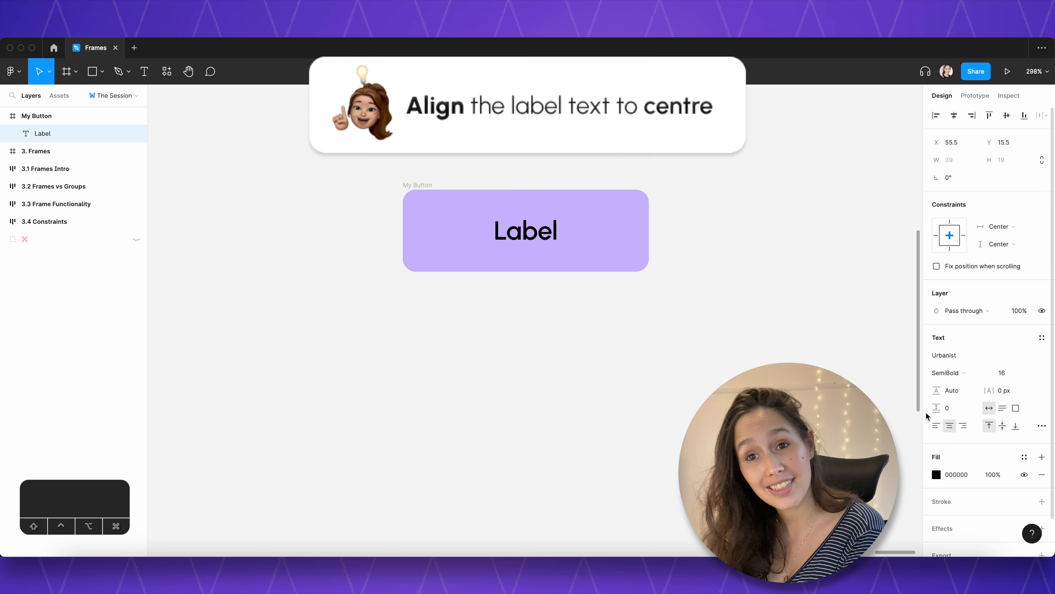
{"action": "left_click", "coordinate": [661, 288]}
- Place two copies of the My Button frame below it and change the topmost button's label to 1
{"action": "left_click", "coordinate": [419, 196]}
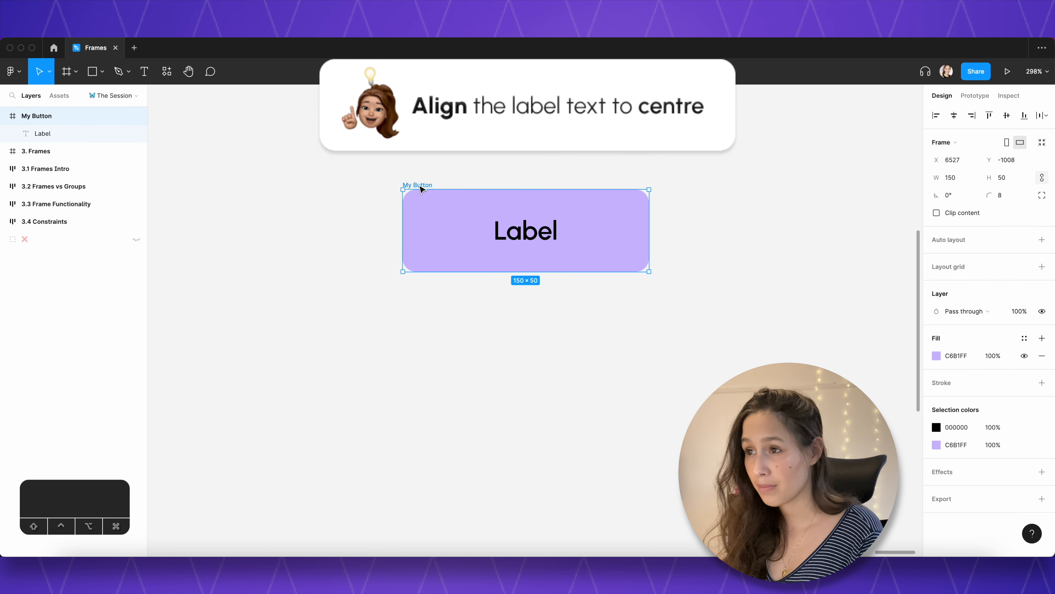
{"action": "left_click_drag", "start_coordinate": [419, 187], "coordinate": [420, 376]}
{"action": "double_click", "coordinate": [502, 230]}
{"action": "double_click", "coordinate": [503, 229]}
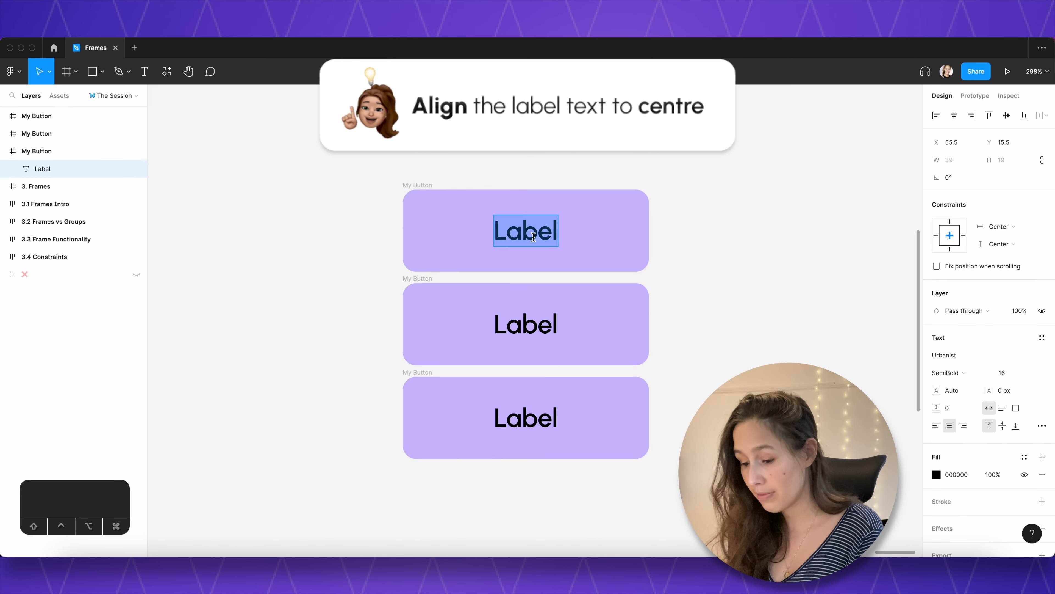
{"action": "type", "text": "1"}
- Change the middle button's label to About Me and the lowest button's label to Home
{"action": "double_click", "coordinate": [530, 333]}
{"action": "double_click", "coordinate": [529, 336]}
{"action": "type", "text": "About Me"}
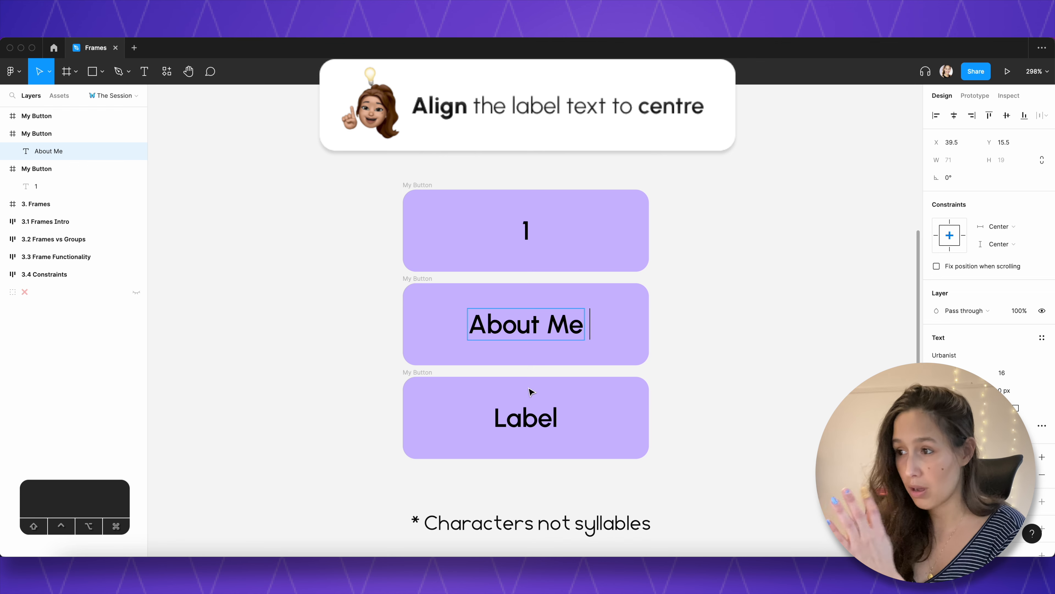
{"action": "left_click", "coordinate": [524, 434]}
{"action": "double_click", "coordinate": [525, 434]}
{"action": "type", "text": "Home"}
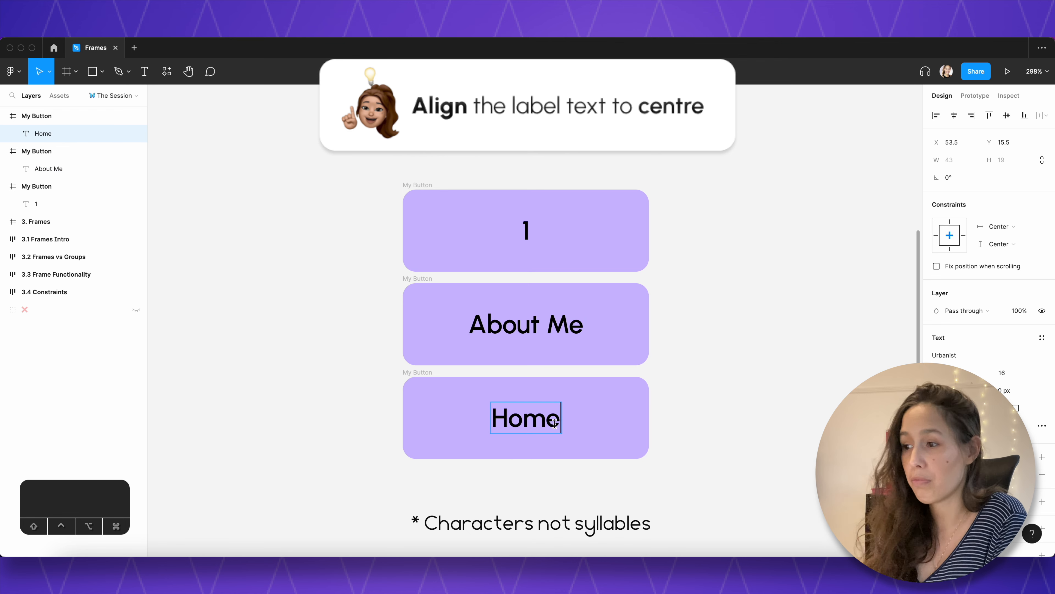
{"action": "key", "text": "Escape"}
{"action": "left_click", "coordinate": [691, 426]}
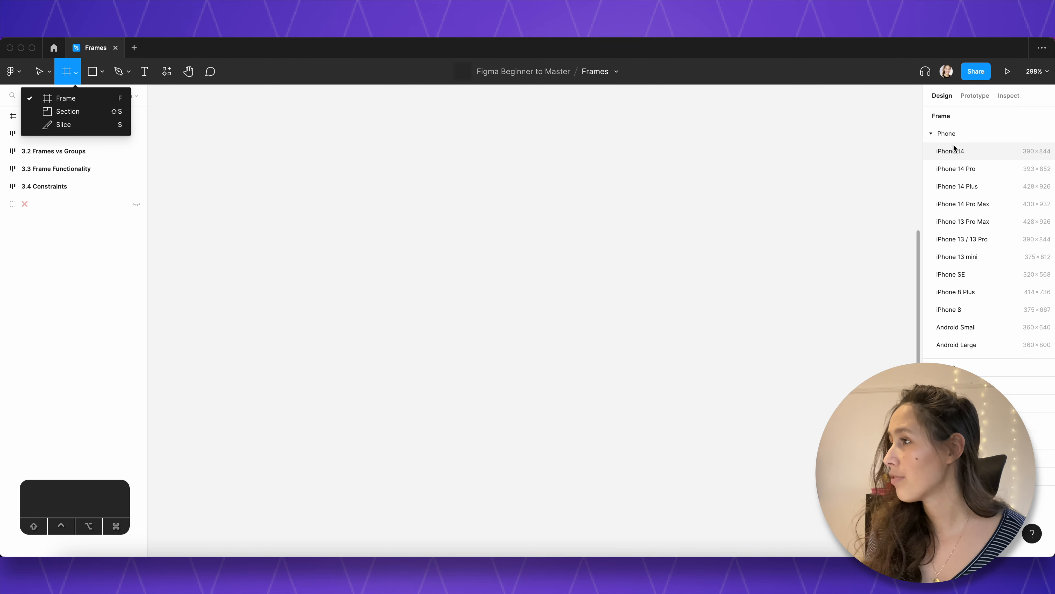
- Create a frame from the iPhone 14 preset and rename it My Phone
{"action": "left_click", "coordinate": [954, 146]}
{"action": "scroll", "coordinate": [540, 200], "scroll_direction": "up", "scroll_amount": 5}
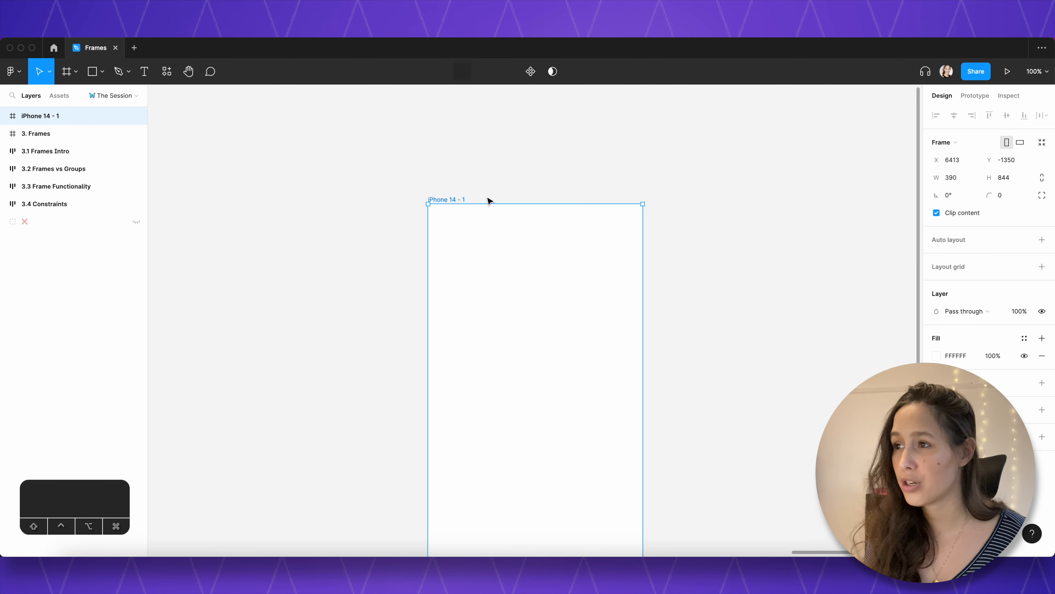
{"action": "double_click", "coordinate": [465, 199]}
{"action": "type", "text": "My"}
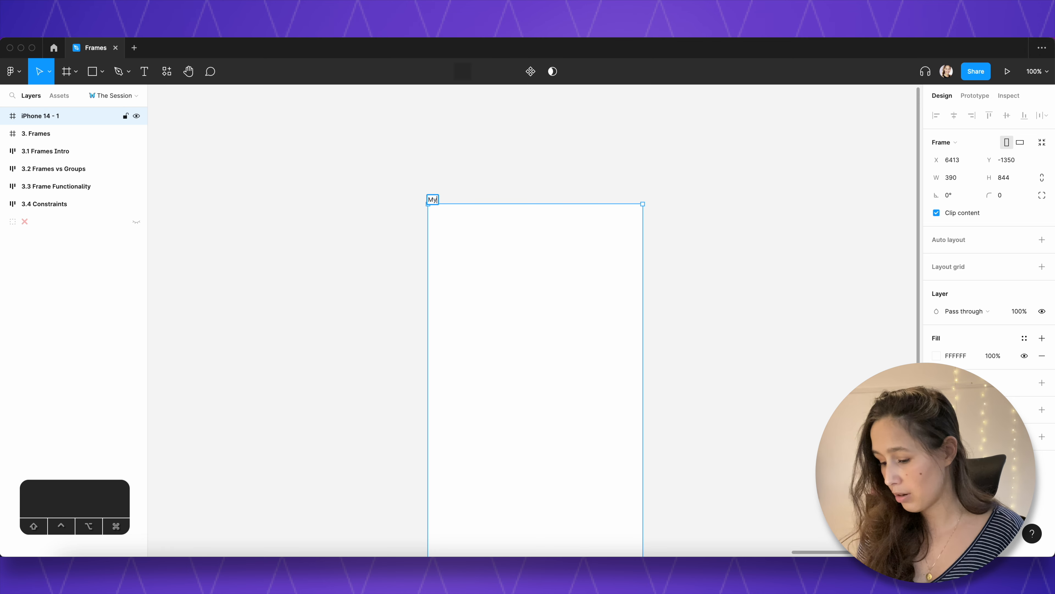
{"action": "type", "text": " pHone"}
{"action": "left_click", "coordinate": [688, 199]}
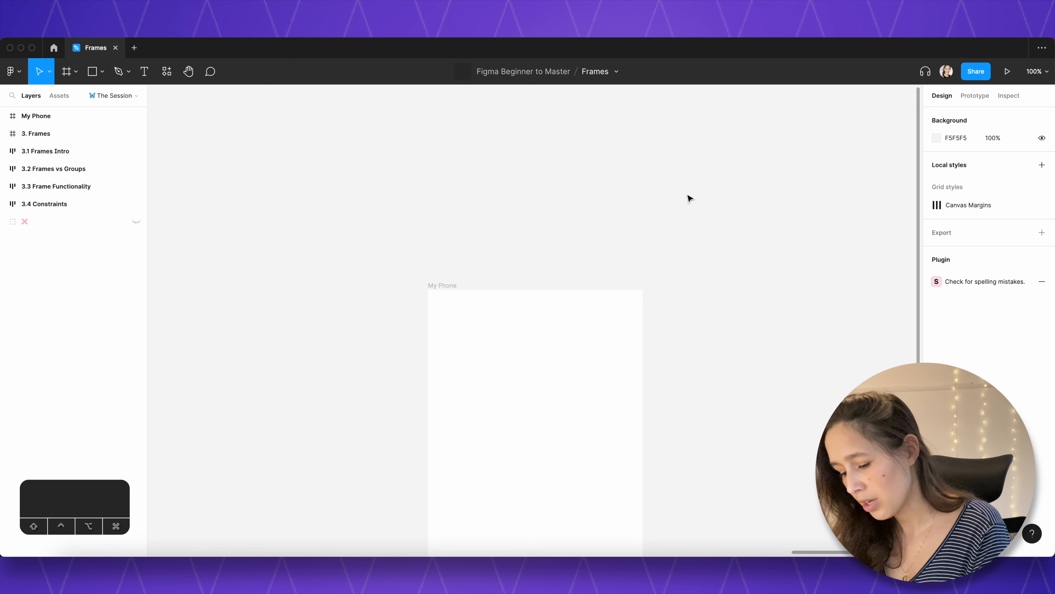
- Add a text layer reading My App on the canvas above the My Phone frame
{"action": "key", "text": "t"}
{"action": "left_click", "coordinate": [454, 174]}
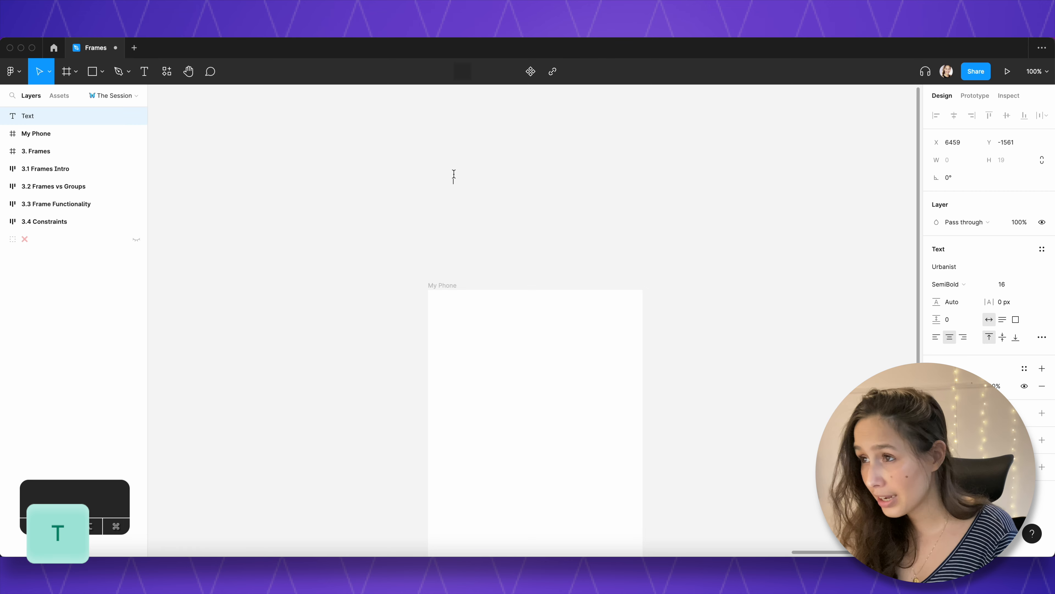
{"action": "type", "text": "My App"}
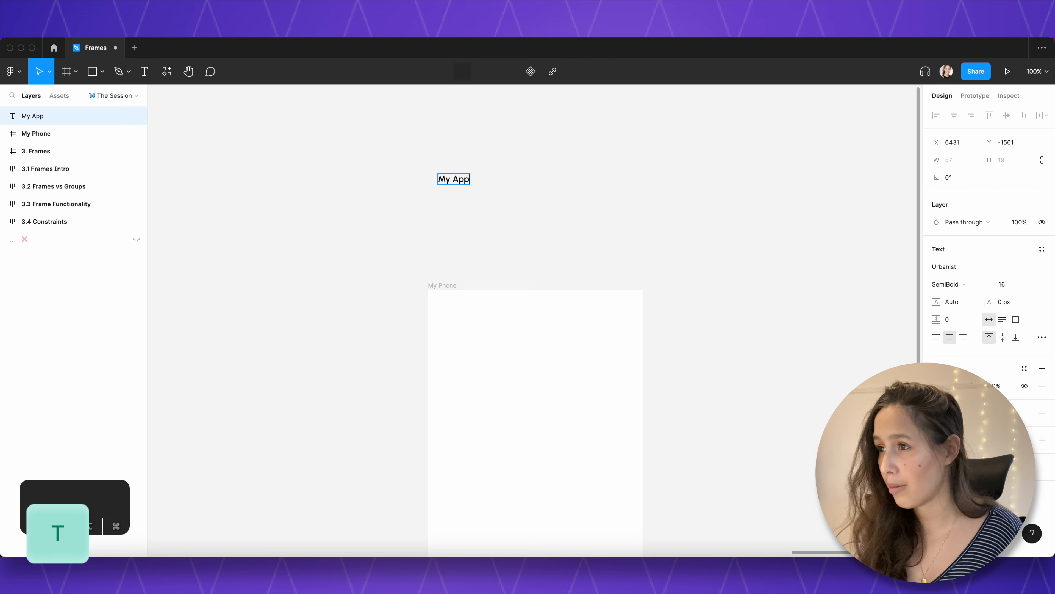
{"action": "key", "text": "Escape"}
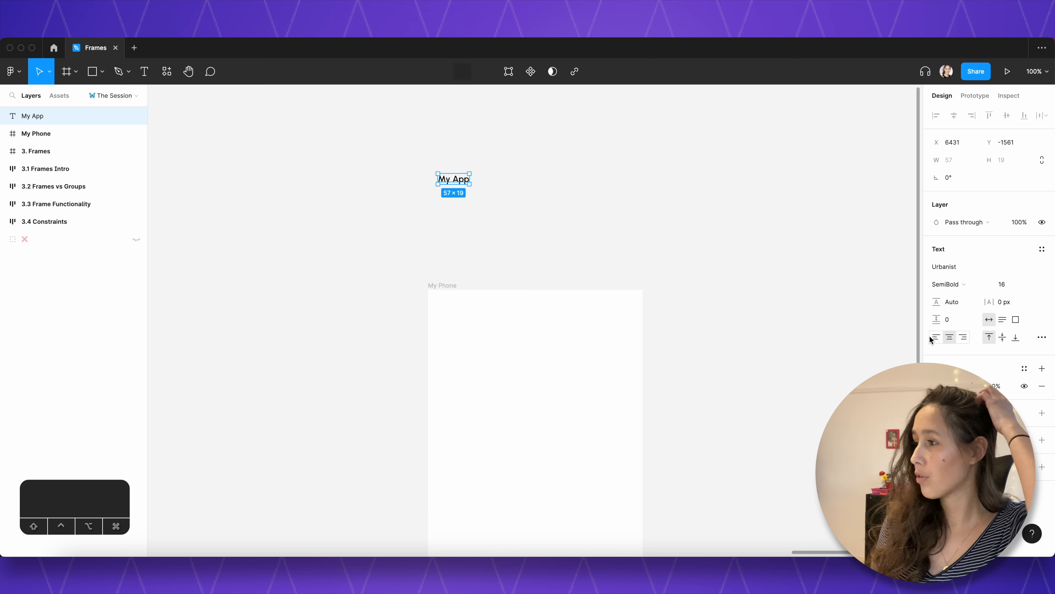
{"action": "left_click", "coordinate": [600, 187]}
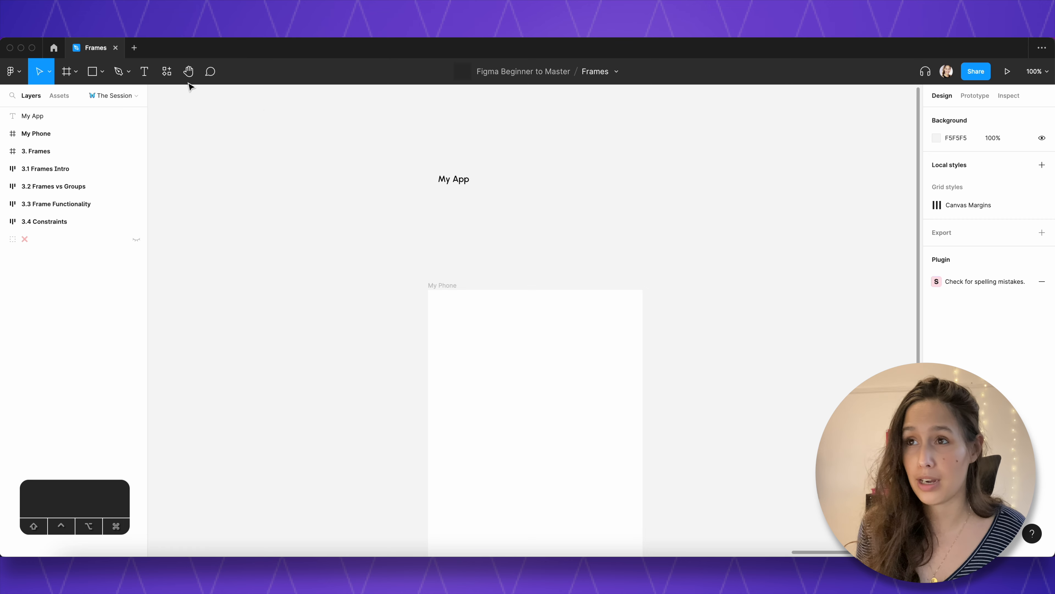
- Run the Iconify plugin and search its icons for home
{"action": "left_click", "coordinate": [173, 71]}
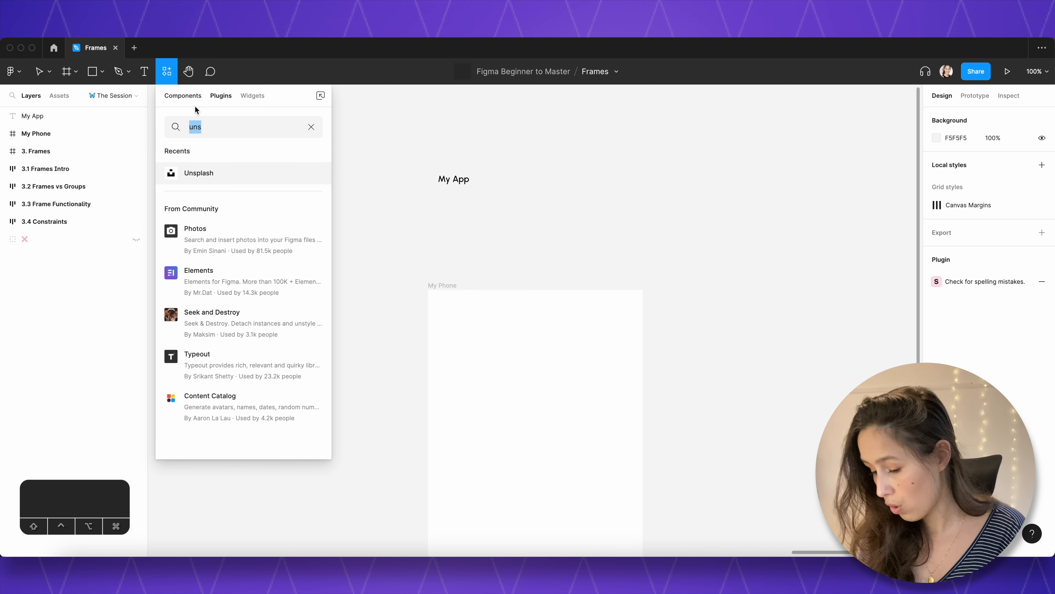
{"action": "type", "text": "iconi"}
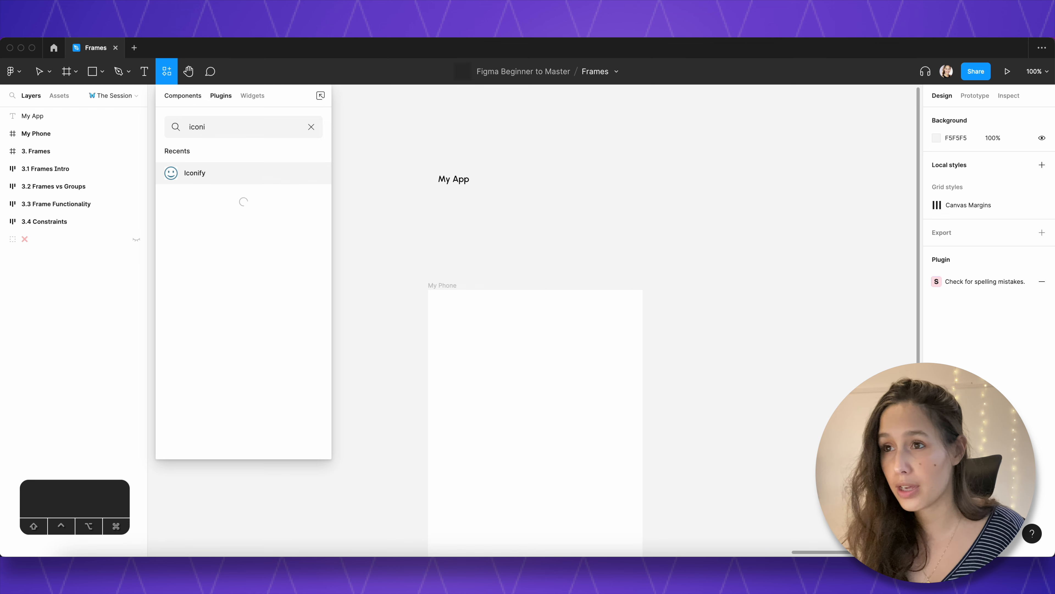
{"action": "left_click", "coordinate": [185, 169]}
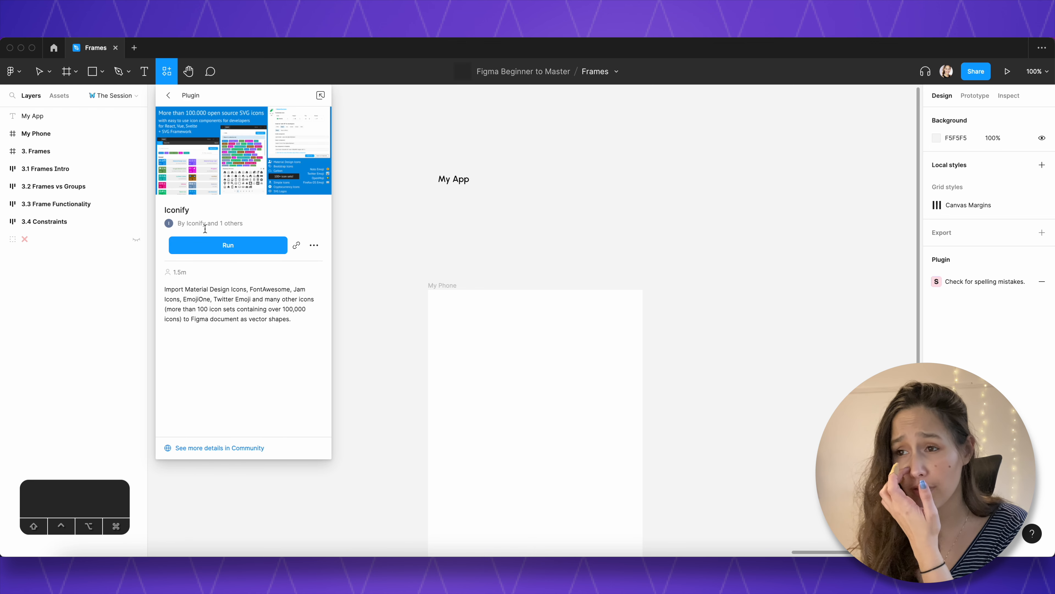
{"action": "left_click", "coordinate": [211, 249]}
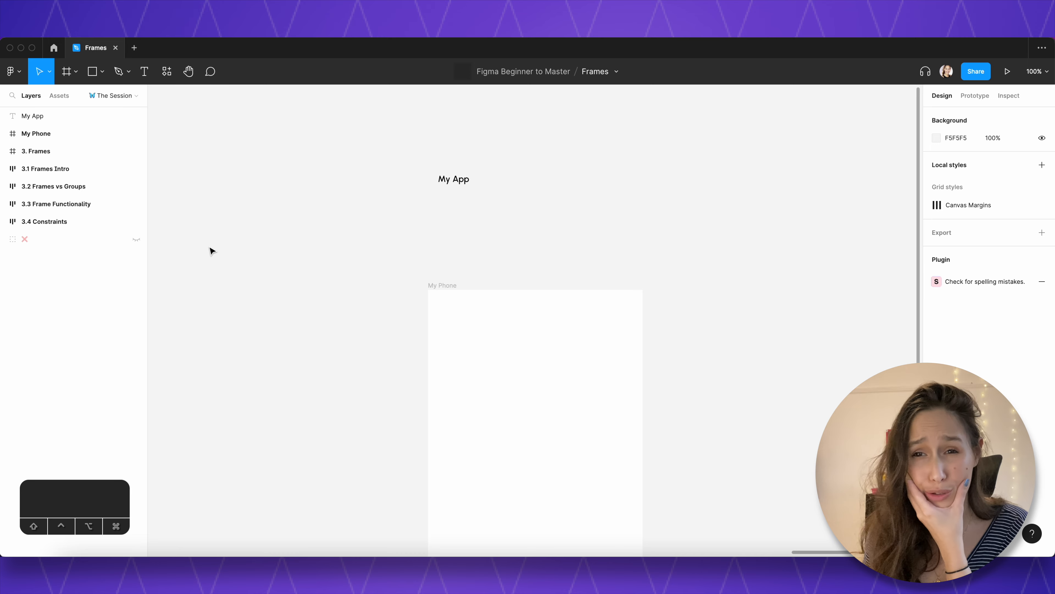
{"action": "double_click", "coordinate": [468, 188]}
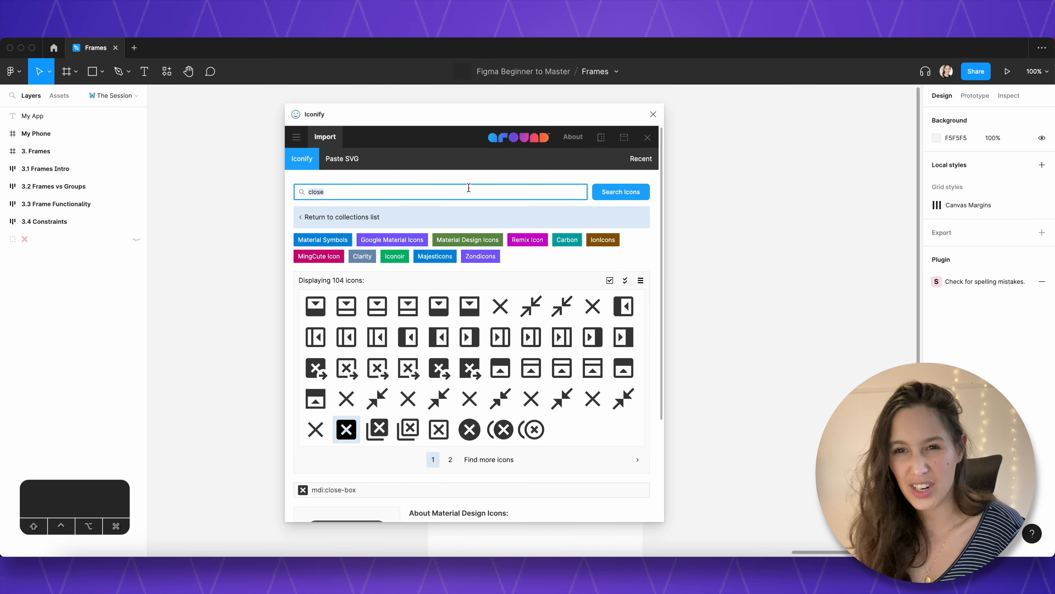
{"action": "key", "text": "Return"}
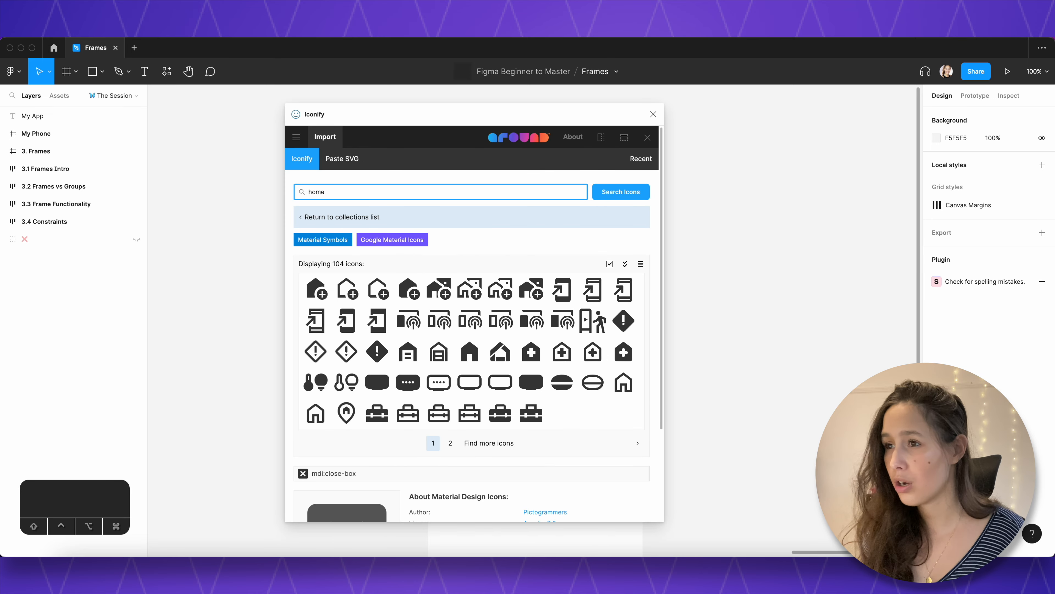
- Import the solid material-symbols:home icon onto the canvas and close the plugin
{"action": "scroll", "coordinate": [502, 320], "scroll_direction": "down", "scroll_amount": 1}
{"action": "left_click", "coordinate": [469, 332]}
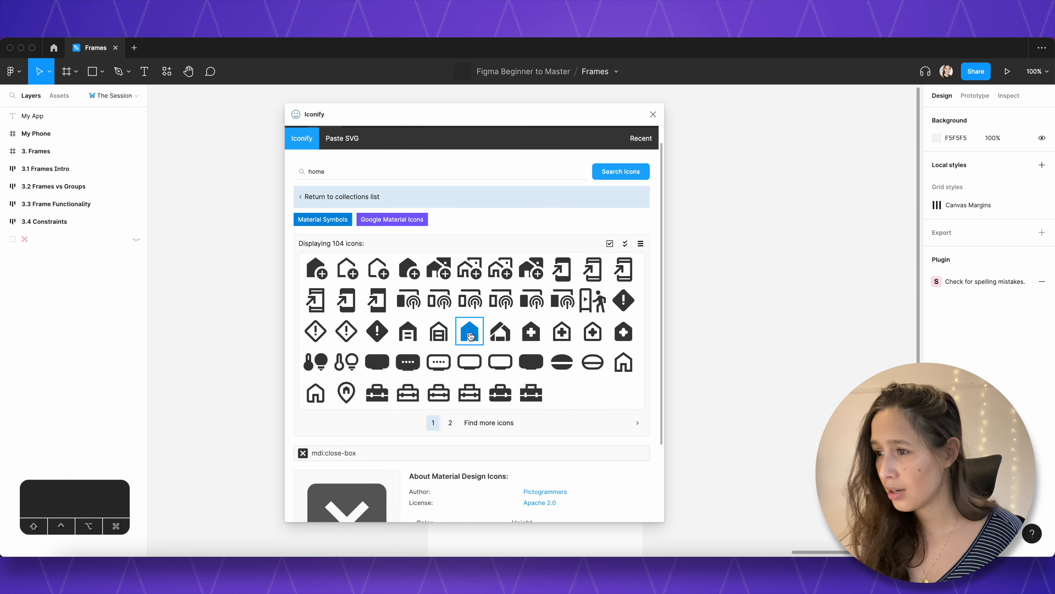
{"action": "scroll", "coordinate": [533, 329], "scroll_direction": "down", "scroll_amount": 5}
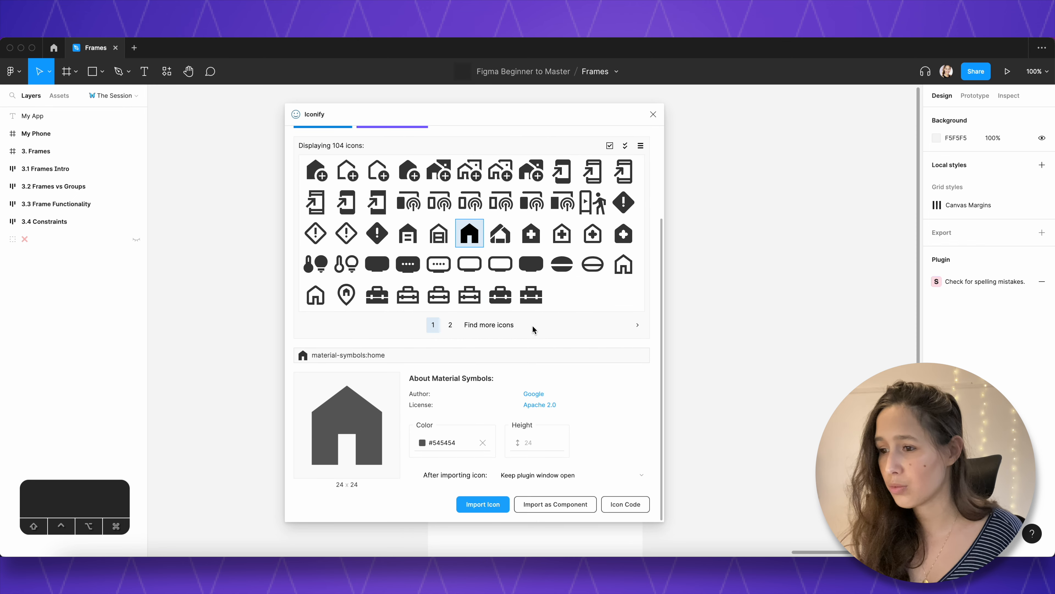
{"action": "left_click", "coordinate": [482, 504]}
{"action": "left_click", "coordinate": [653, 115]}
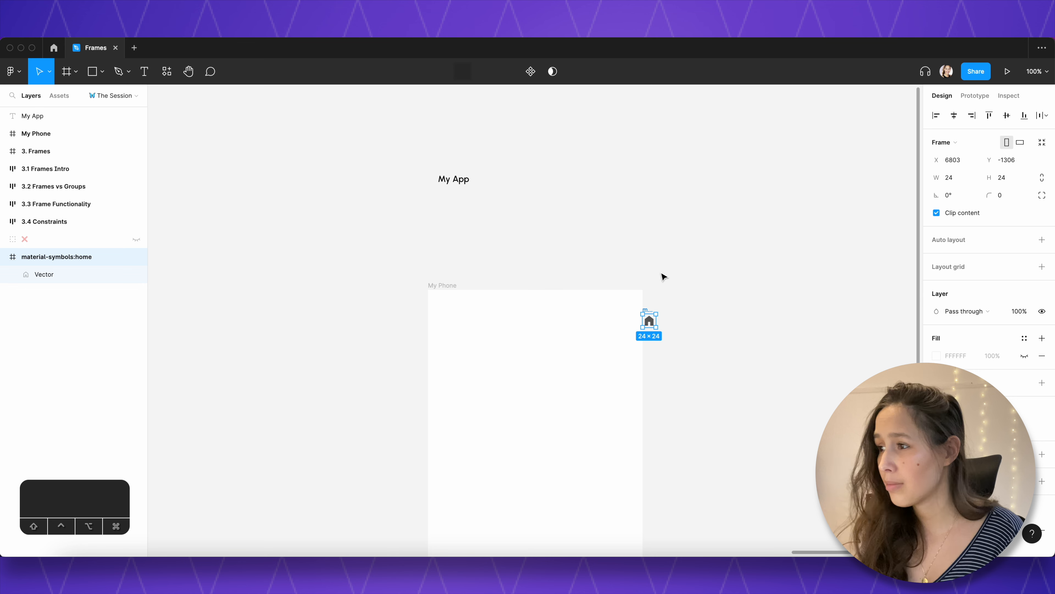
- Place the home icon beside the My App text and rename its layer Icon
{"action": "left_click_drag", "start_coordinate": [646, 306], "coordinate": [535, 167]}
{"action": "double_click", "coordinate": [43, 258]}
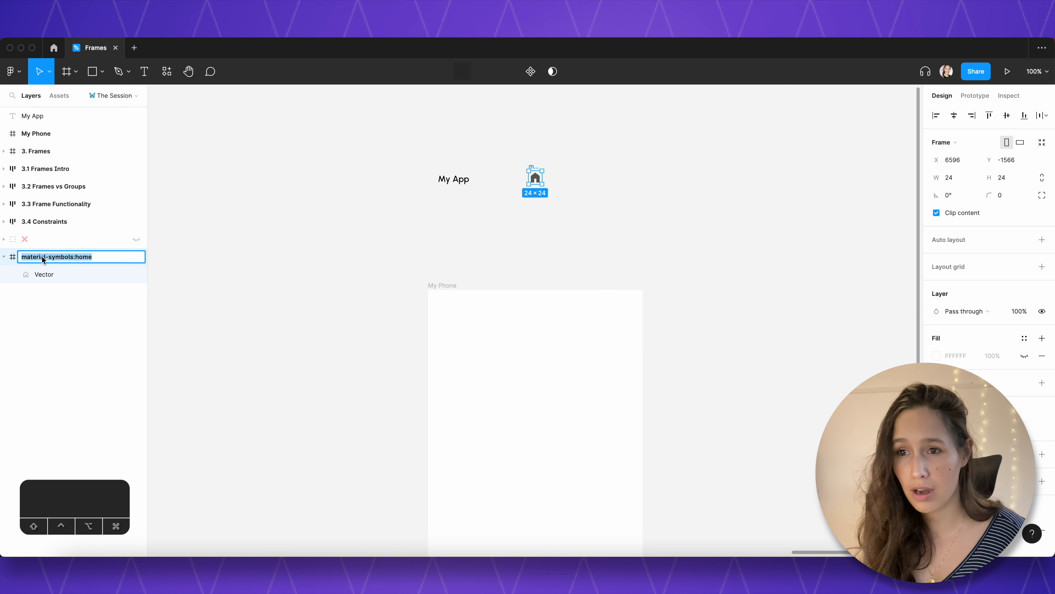
{"action": "type", "text": "Icon"}
{"action": "key", "text": "Return"}
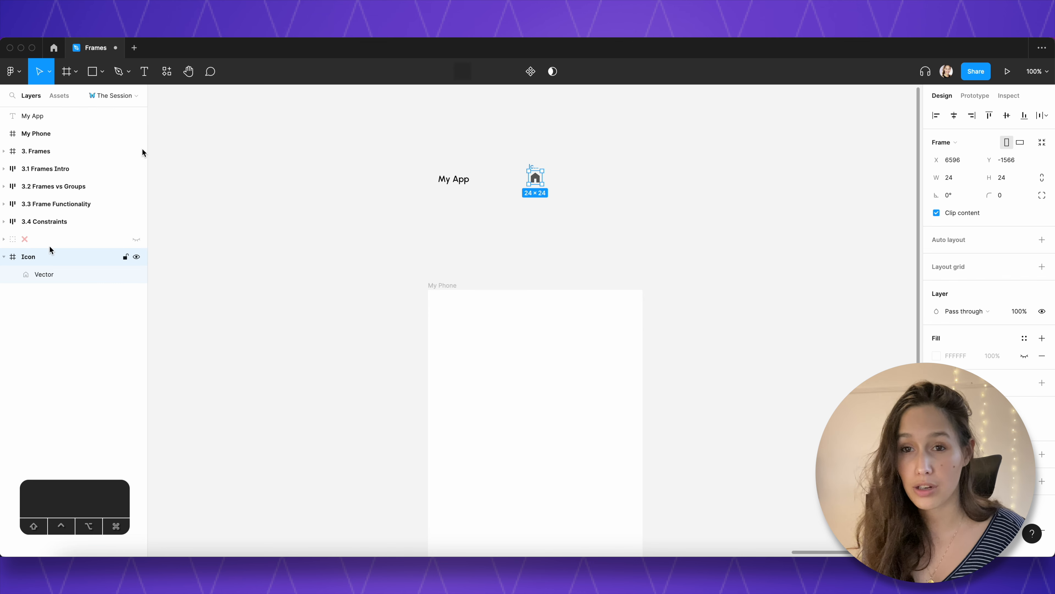
{"action": "left_click", "coordinate": [496, 234]}
- Wrap the My App text and the home icon in a new frame and set the frame's height to 80
{"action": "scroll", "coordinate": [498, 236], "scroll_direction": "up", "scroll_amount": 5}
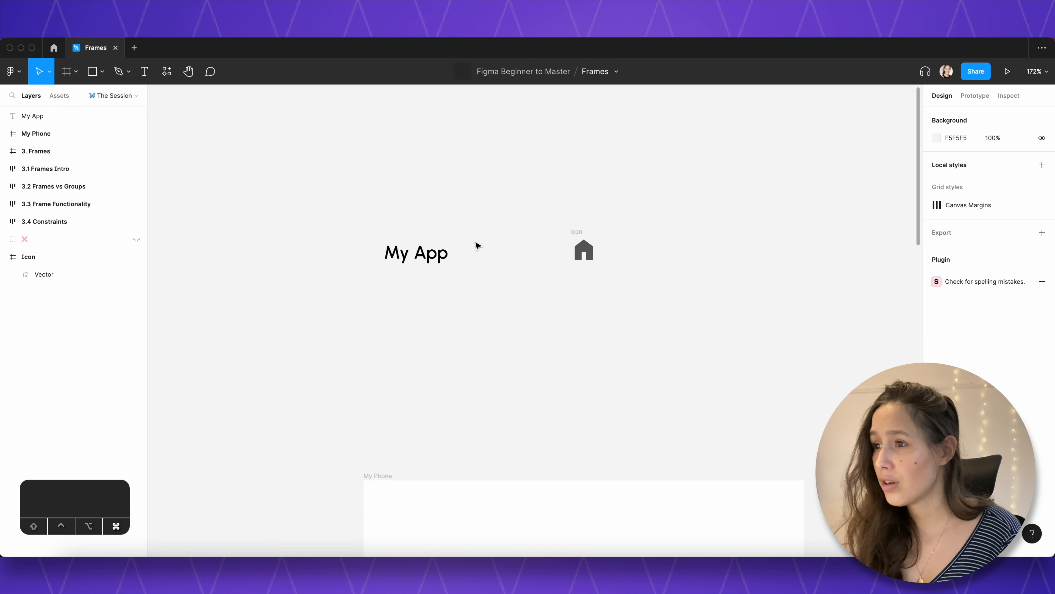
{"action": "left_click_drag", "start_coordinate": [374, 223], "coordinate": [654, 311]}
{"action": "left_click", "coordinate": [654, 311]}
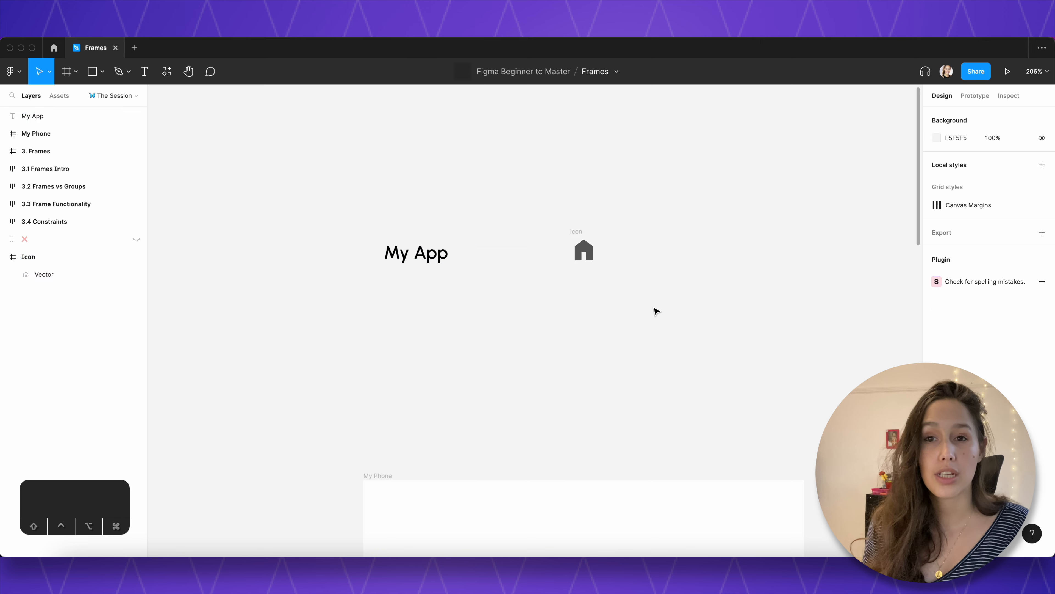
{"action": "left_click_drag", "start_coordinate": [337, 203], "coordinate": [602, 255]}
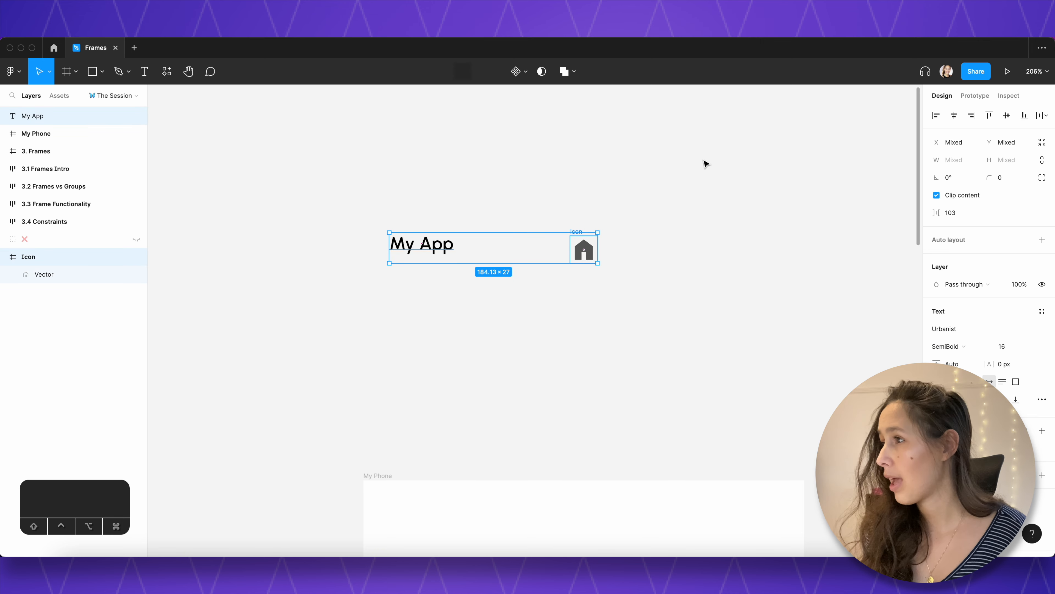
{"action": "left_click", "coordinate": [678, 186]}
{"action": "right_click", "coordinate": [580, 231]}
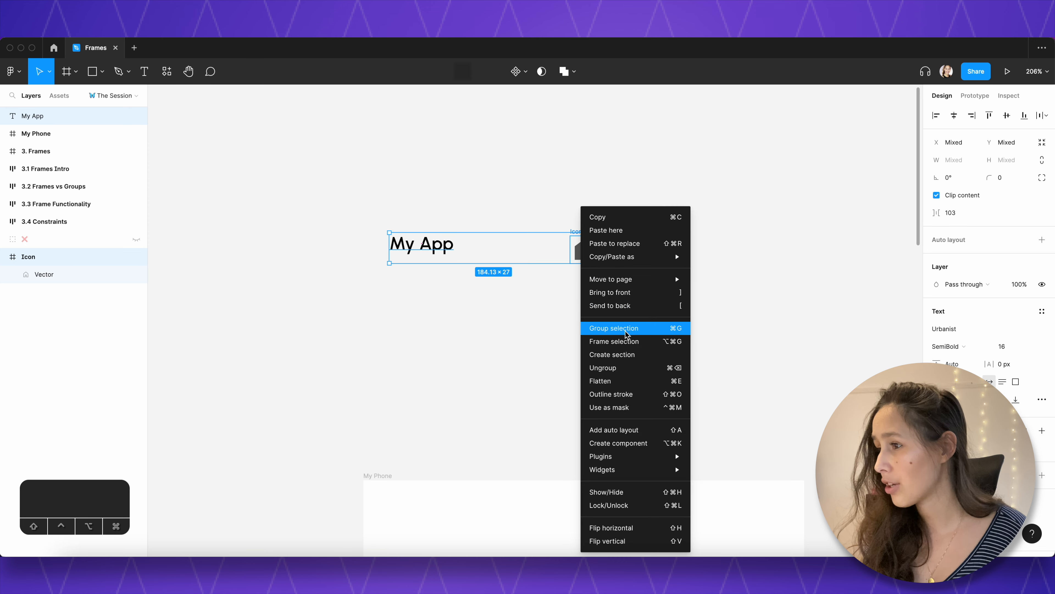
{"action": "left_click", "coordinate": [623, 340]}
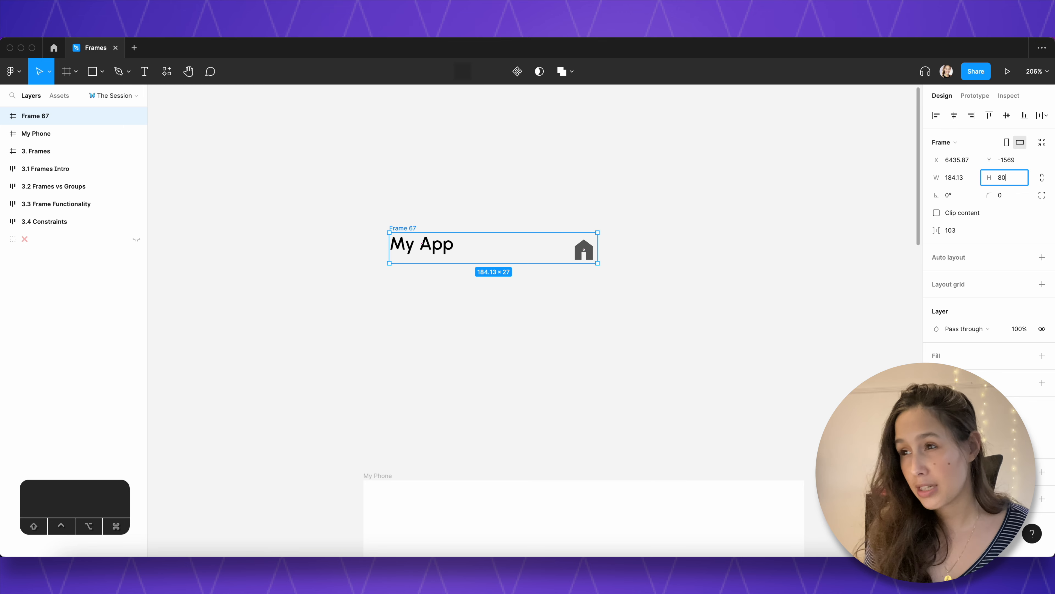
{"action": "key", "text": "Return"}
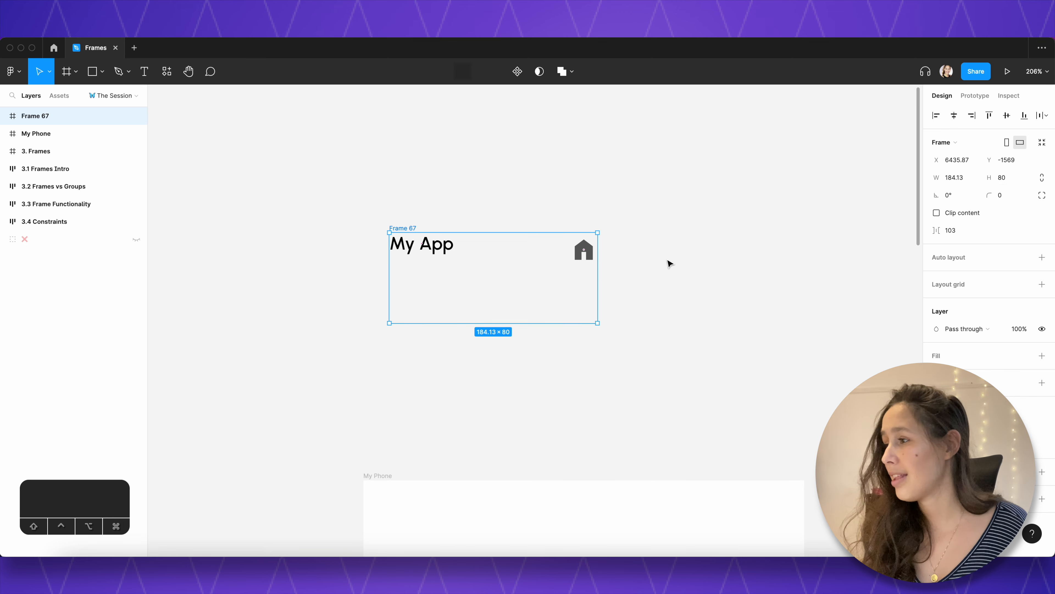
- Give the frame around the My App text and icon a solid pale yellow-green fill, F2FFCE
{"action": "left_click", "coordinate": [1042, 355]}
{"action": "left_click", "coordinate": [936, 373]}
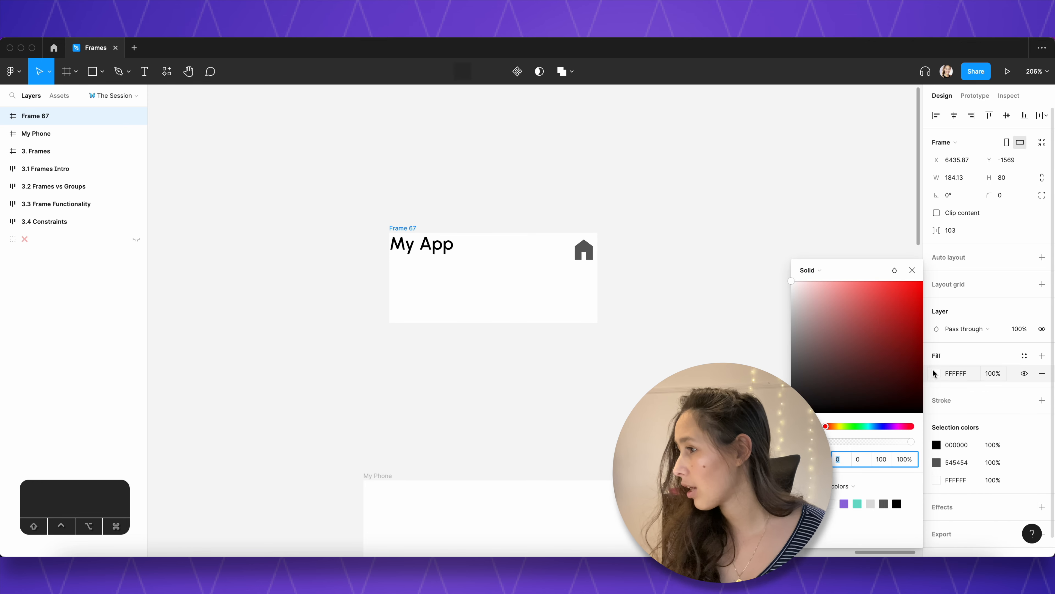
{"action": "left_click", "coordinate": [857, 281]}
{"action": "left_click_drag", "start_coordinate": [825, 426], "coordinate": [843, 429]}
{"action": "left_click_drag", "start_coordinate": [859, 291], "coordinate": [819, 238]}
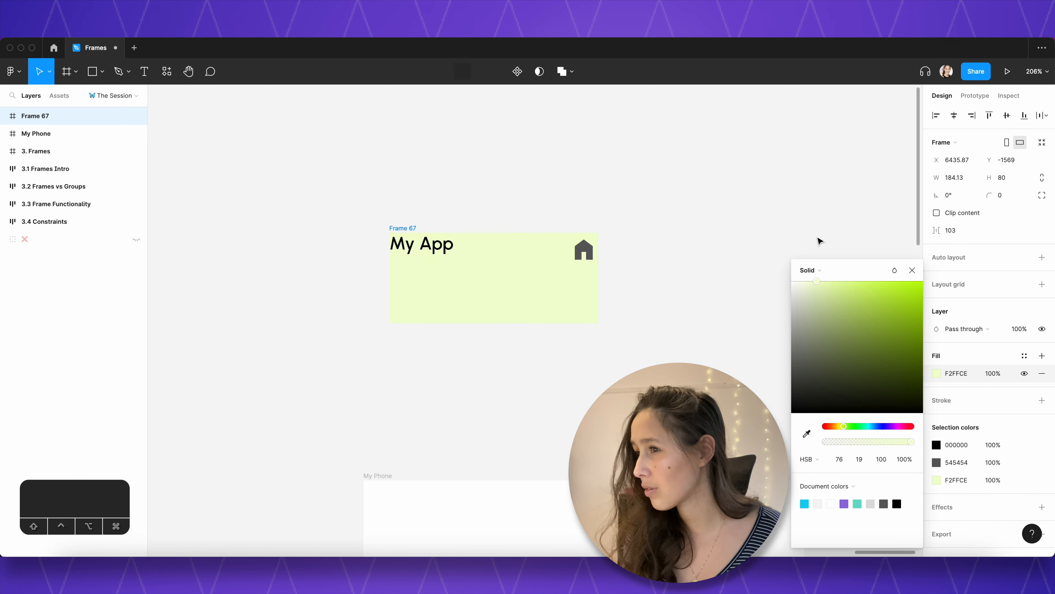
- Center the My App text and the home icon vertically within their frame
{"action": "left_click", "coordinate": [424, 247]}
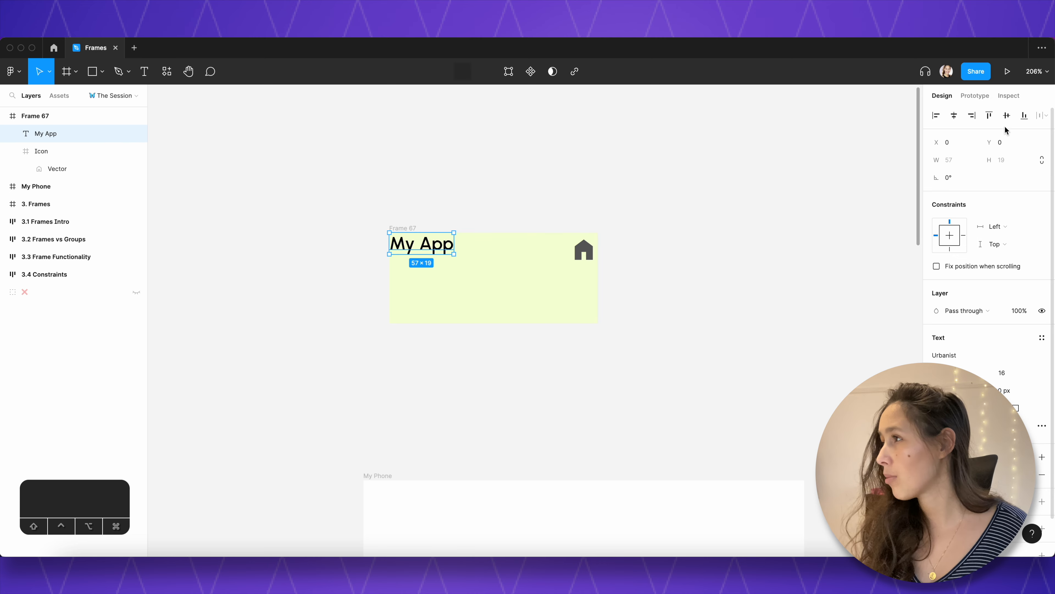
{"action": "left_click", "coordinate": [1006, 116]}
{"action": "key", "text": "Tab"}
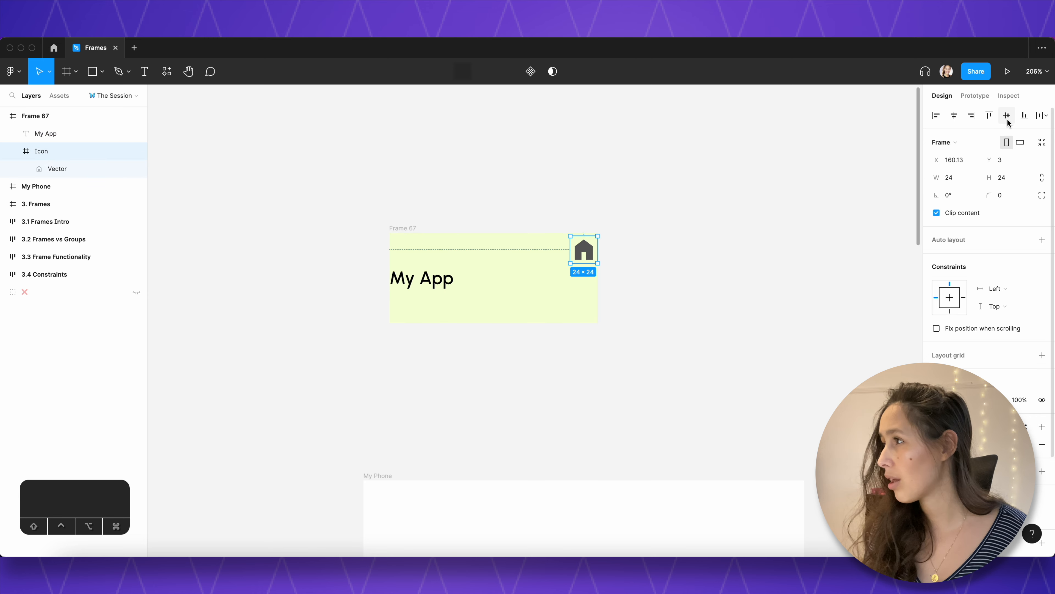
{"action": "left_click", "coordinate": [1007, 119]}
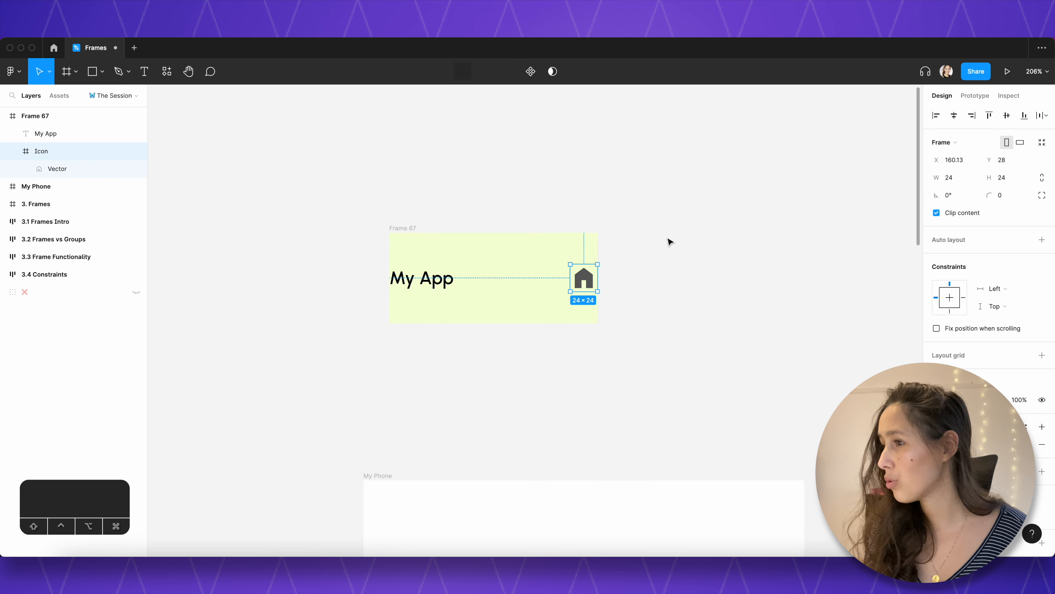
- Align the My App text to the frame's left edge and set its X position to 15 as padding
{"action": "left_click", "coordinate": [413, 287]}
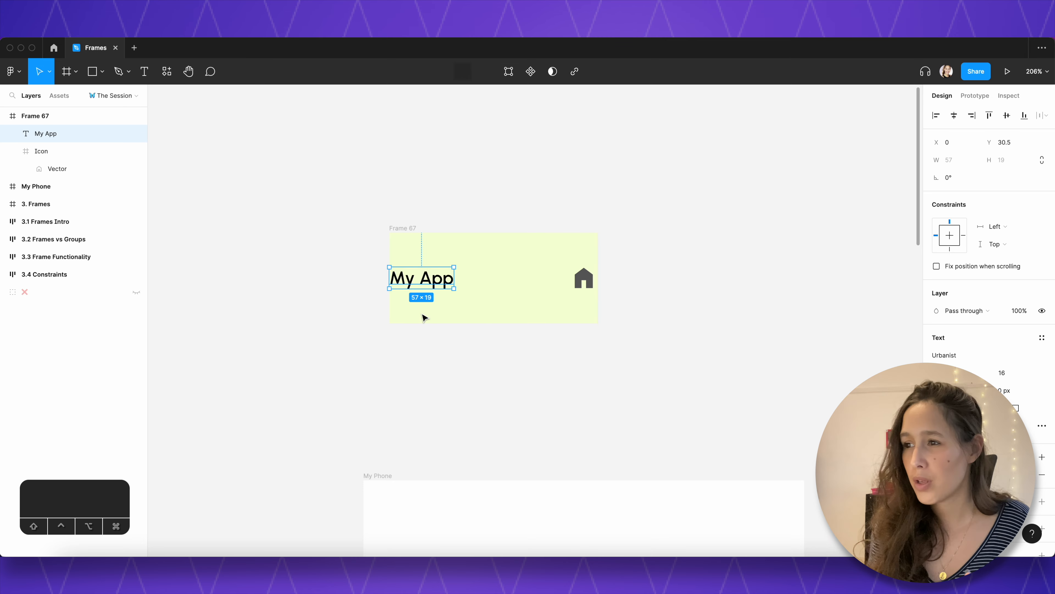
{"action": "scroll", "coordinate": [407, 267], "scroll_direction": "up", "scroll_amount": 1}
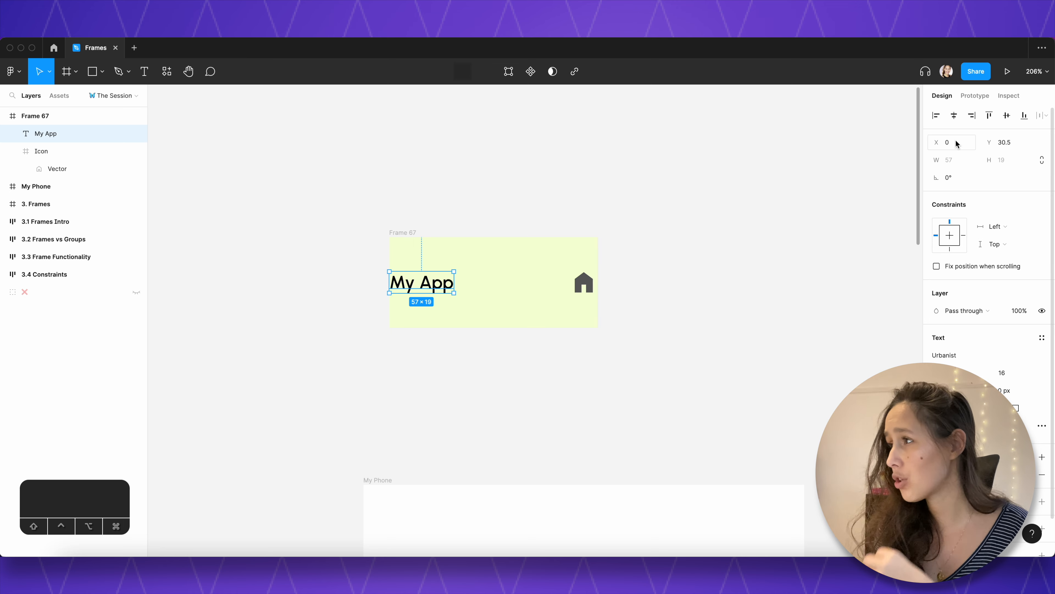
{"action": "left_click", "coordinate": [936, 120]}
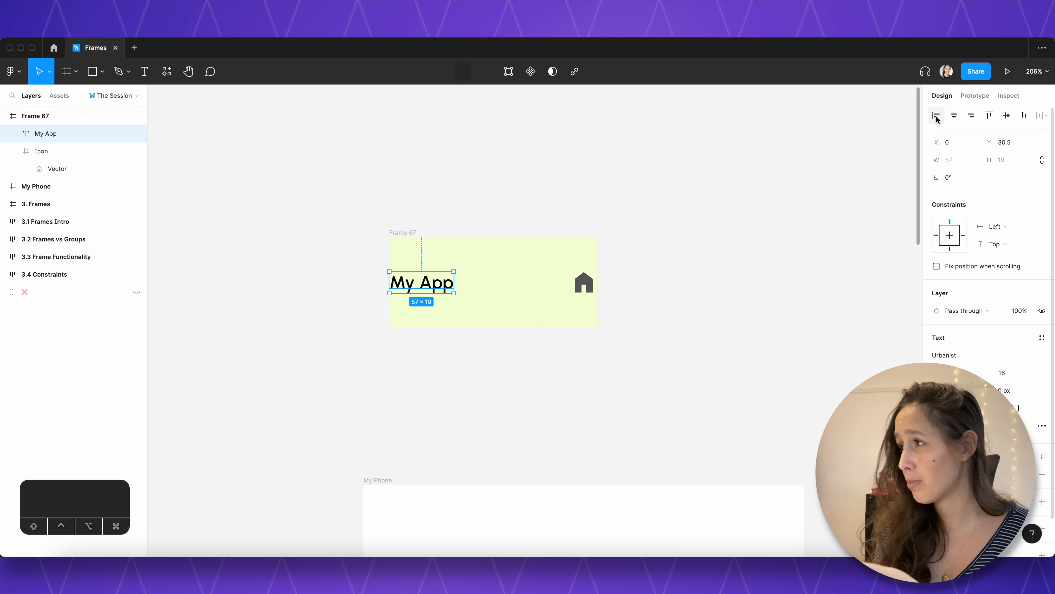
{"action": "left_click", "coordinate": [973, 144]}
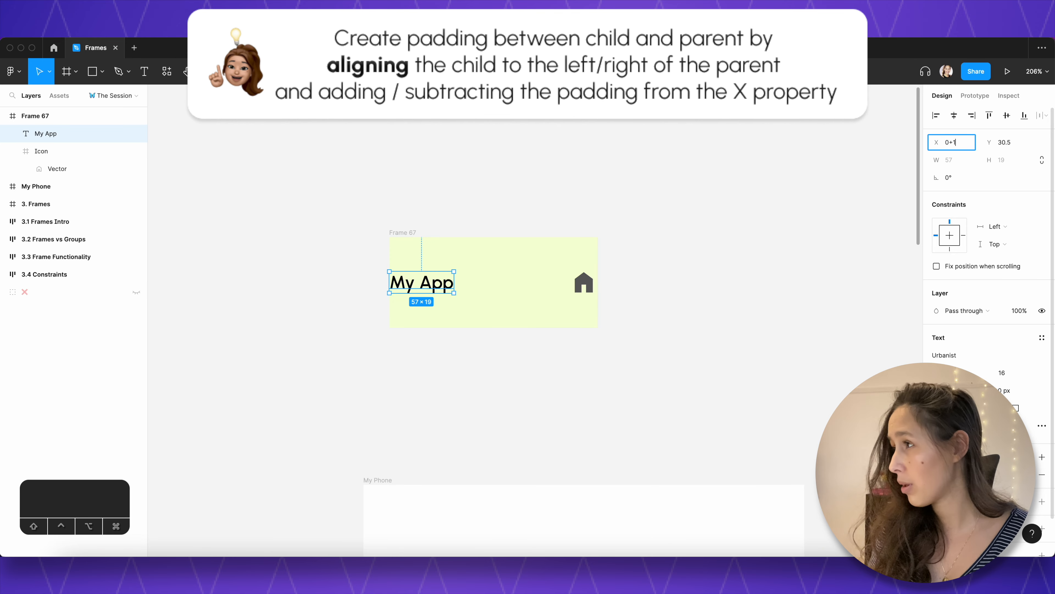
{"action": "key", "text": "Return"}
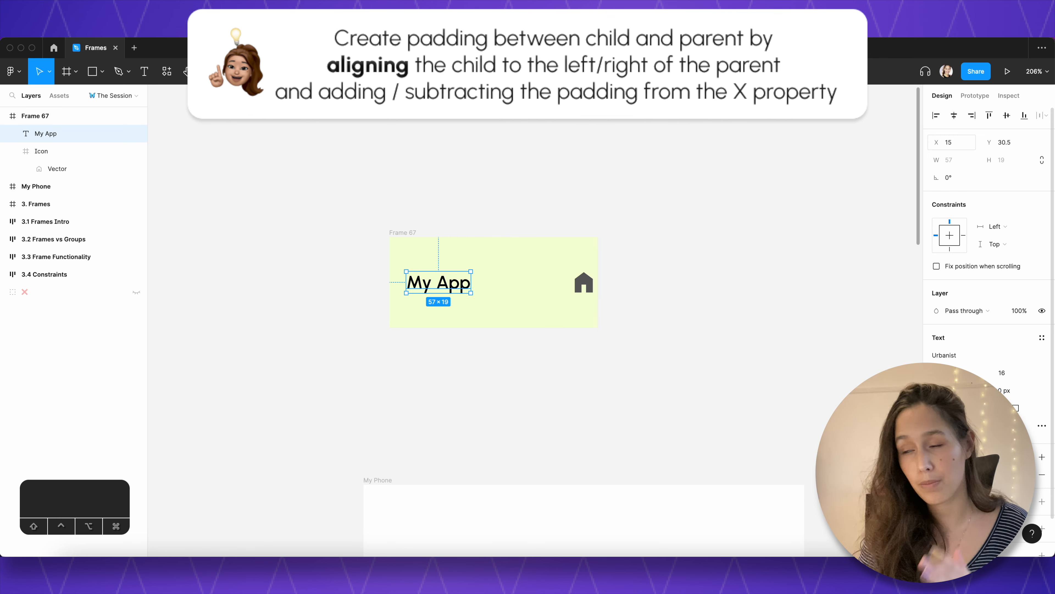
- Set the home icon's X position to 145.13, leaving 15 px of padding from the frame's right edge
{"action": "left_click", "coordinate": [584, 279]}
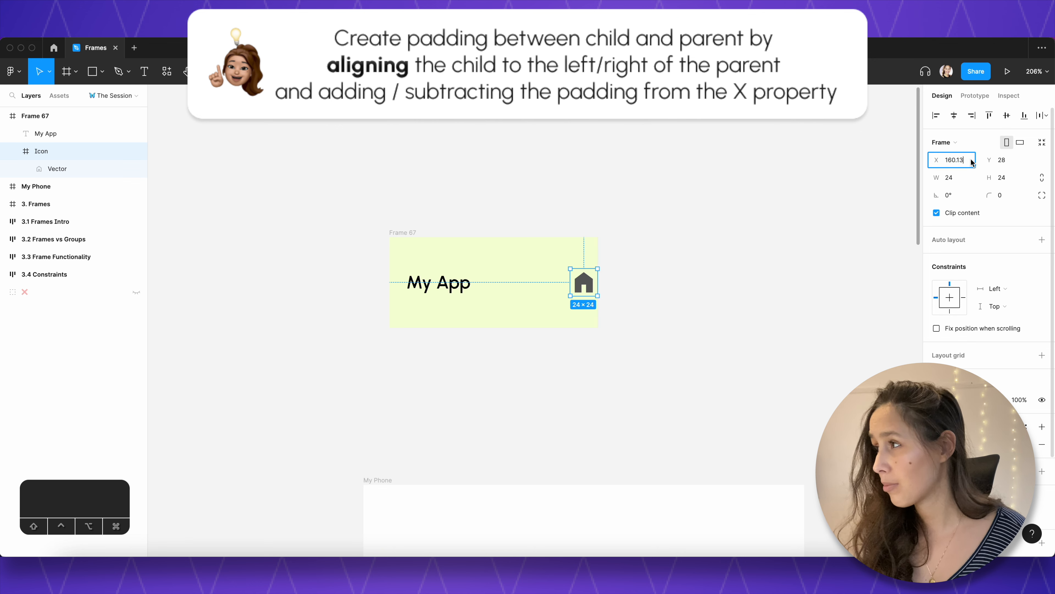
{"action": "key", "text": "Return"}
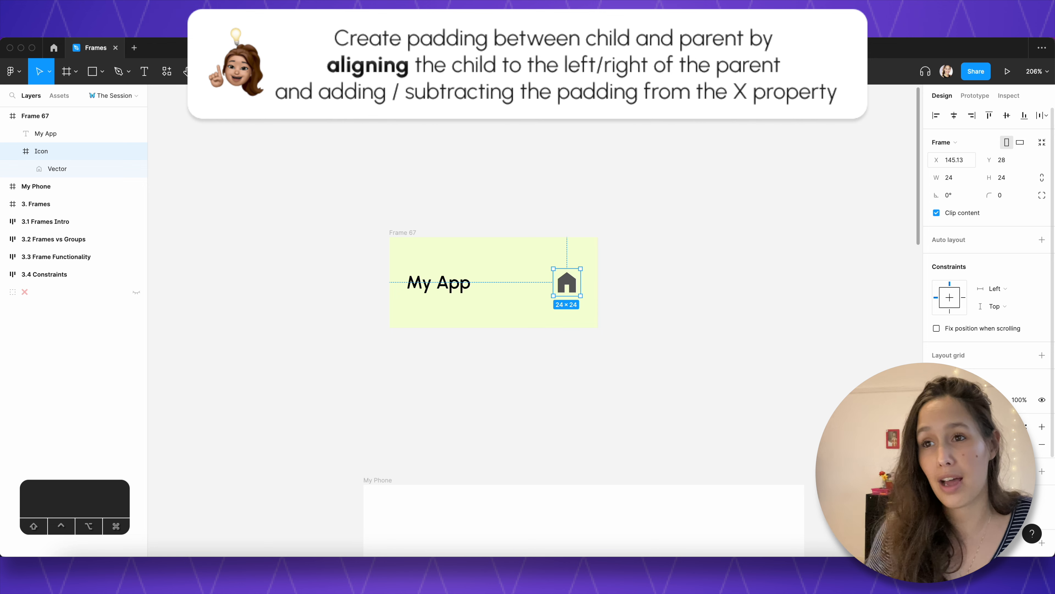
{"action": "left_click", "coordinate": [77, 171]}
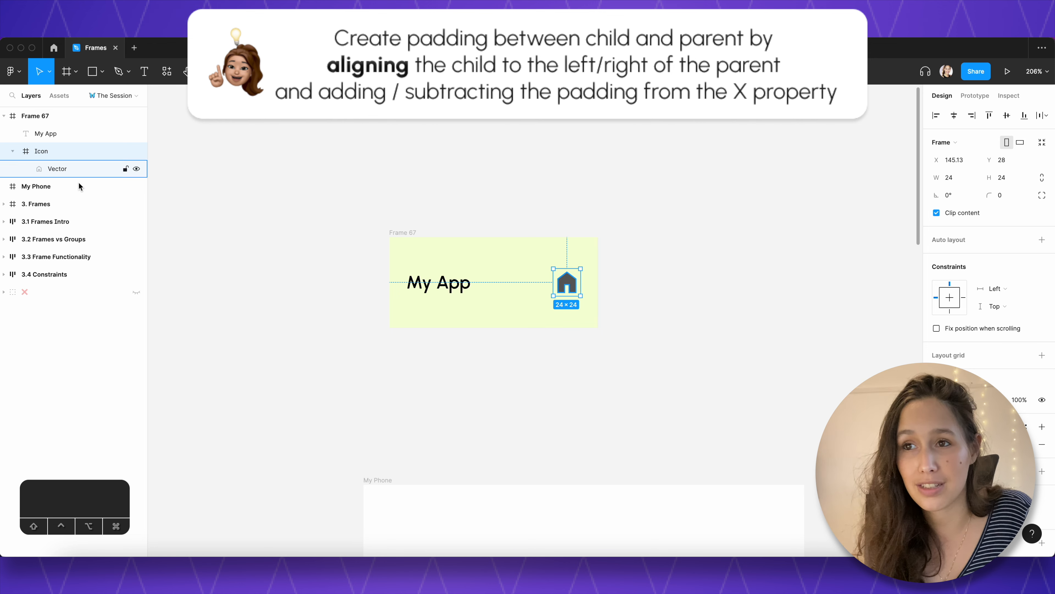
{"action": "left_click", "coordinate": [69, 153]}
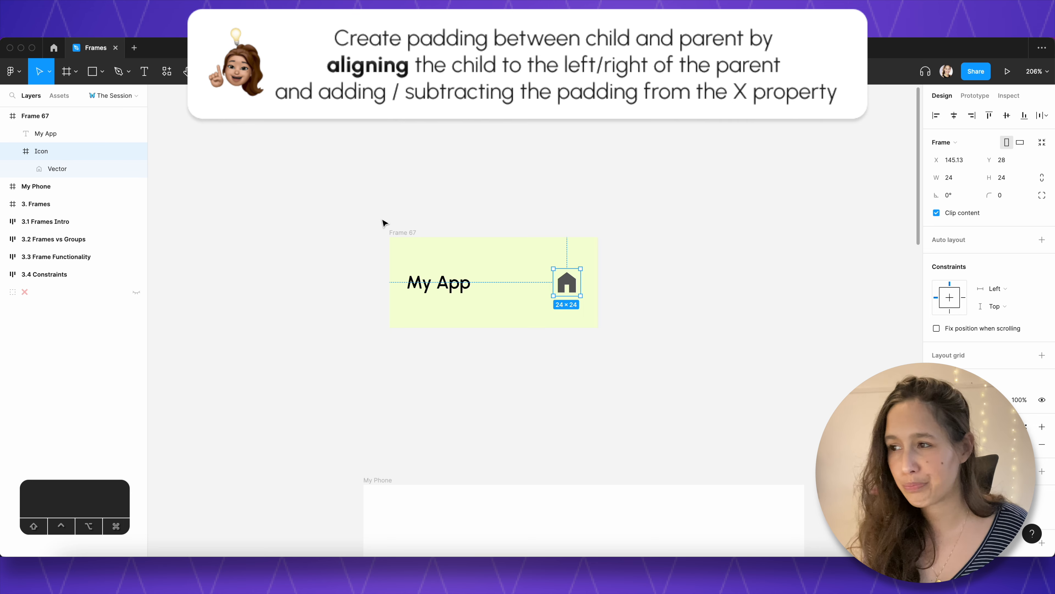
- Constrain the home icon to the right side of its parent frame and rename that frame Navigation Bar
{"action": "left_click", "coordinate": [416, 234]}
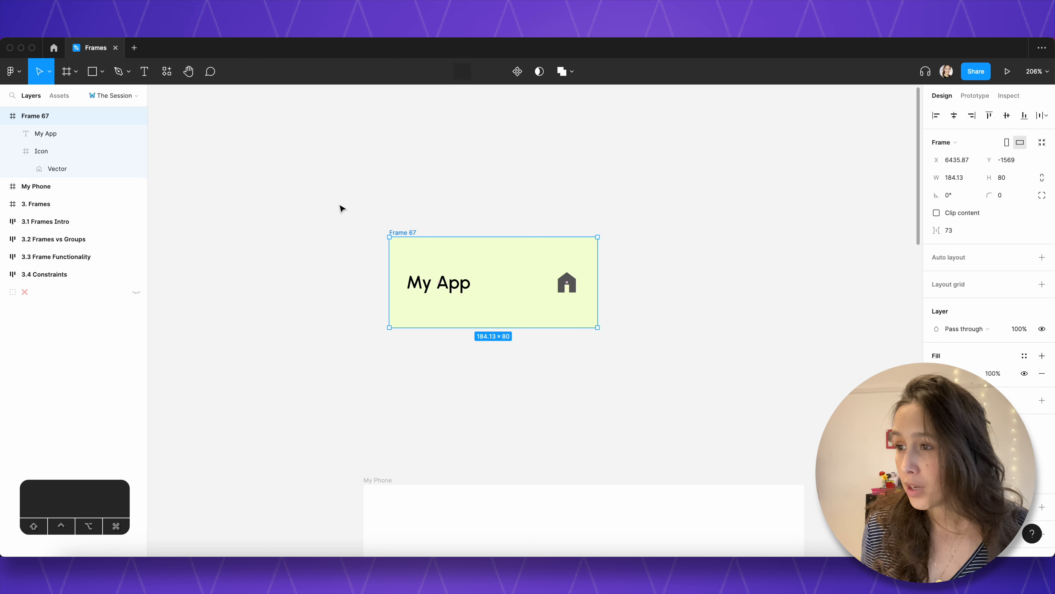
{"action": "left_click", "coordinate": [429, 287]}
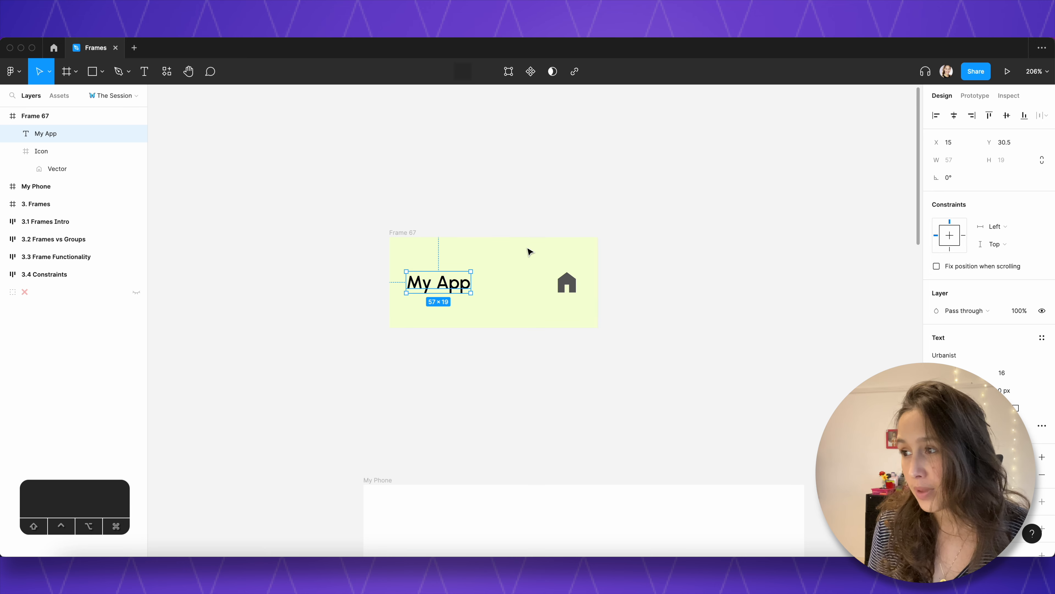
{"action": "left_click", "coordinate": [567, 286]}
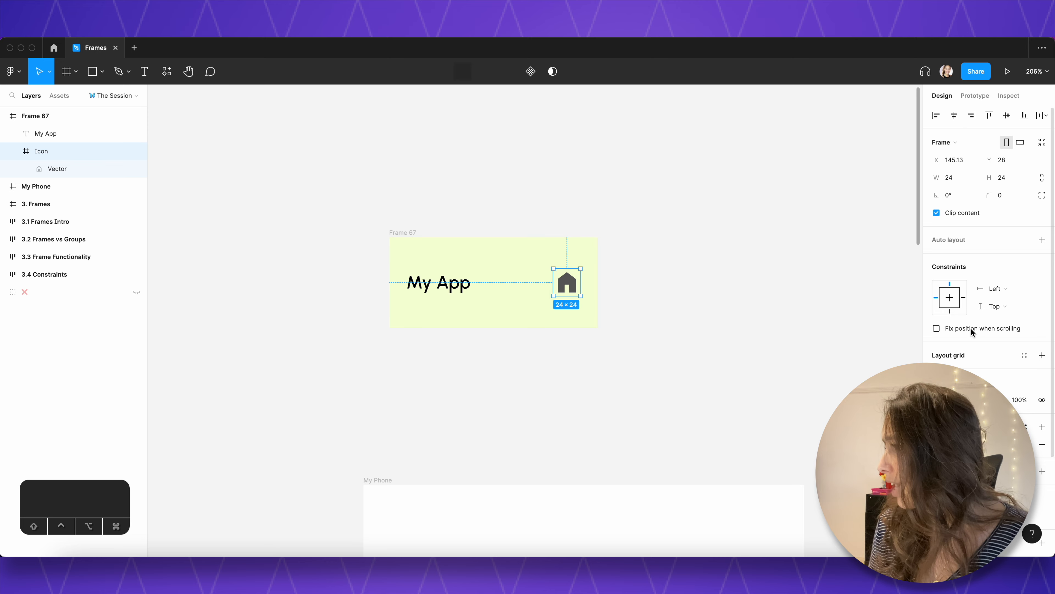
{"action": "left_click", "coordinate": [962, 297]}
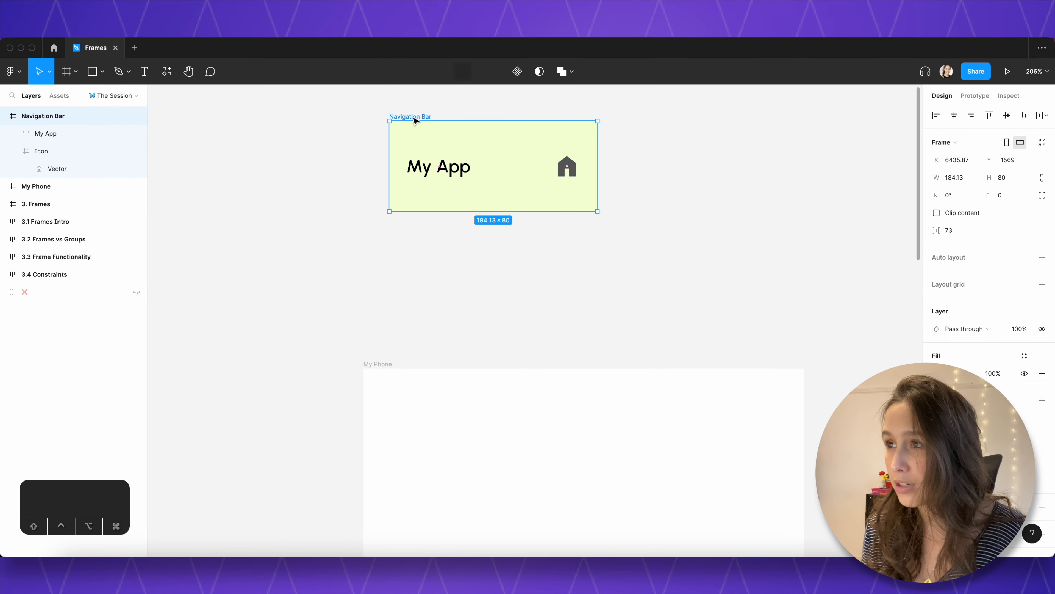
- Move the Navigation Bar frame into the My Phone frame and align it to the phone's top-left corner
{"action": "left_click_drag", "start_coordinate": [414, 121], "coordinate": [443, 415]}
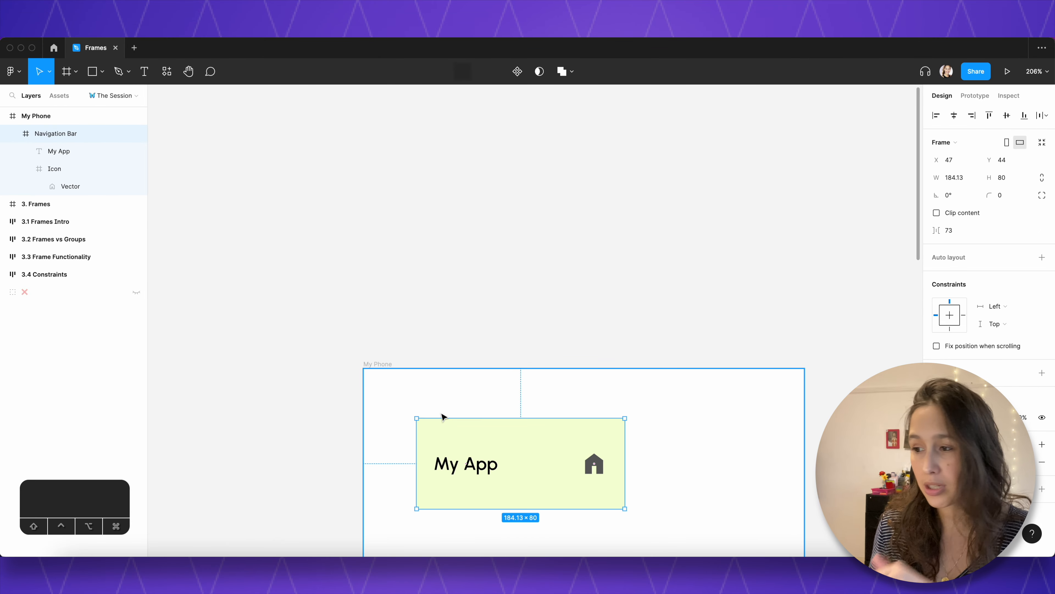
{"action": "left_click", "coordinate": [936, 116]}
{"action": "left_click", "coordinate": [989, 116]}
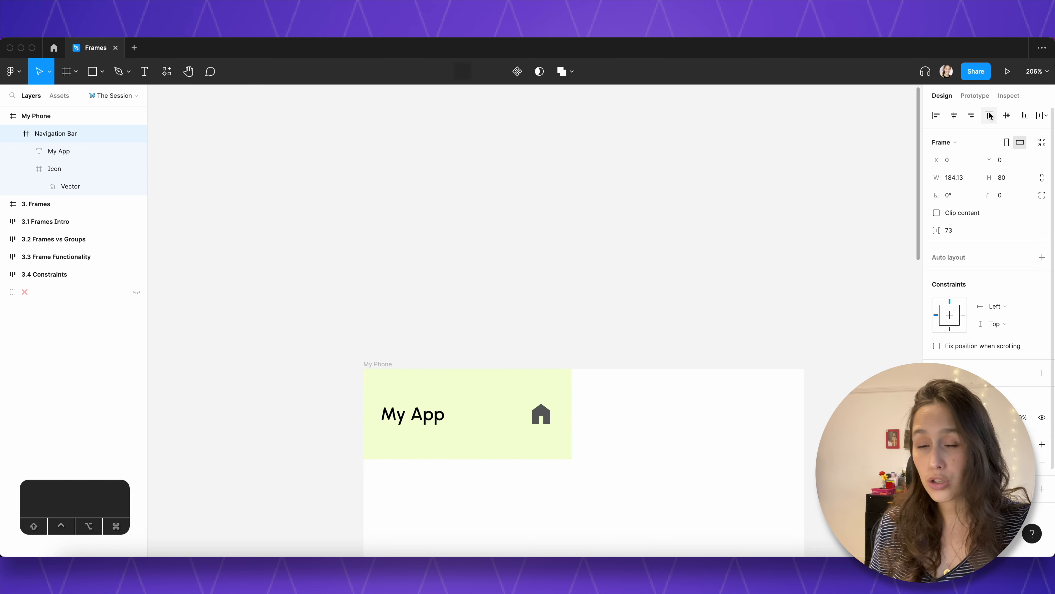
- Stretch the Navigation Bar to 390 px wide so it spans the full width of the My Phone frame
{"action": "scroll", "coordinate": [631, 172], "scroll_direction": "down", "scroll_amount": 5}
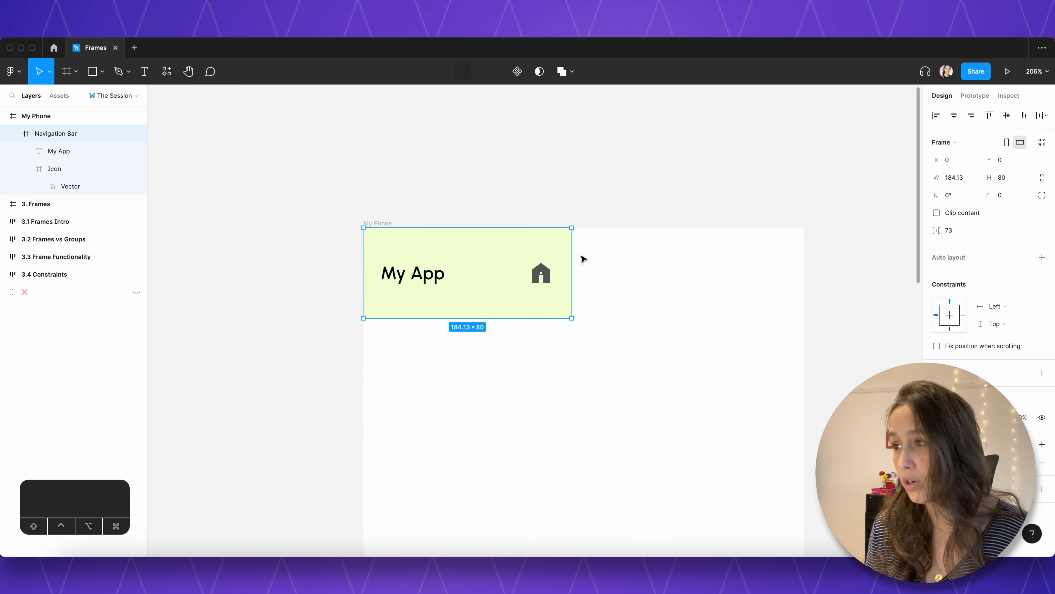
{"action": "left_click_drag", "start_coordinate": [572, 253], "coordinate": [803, 247]}
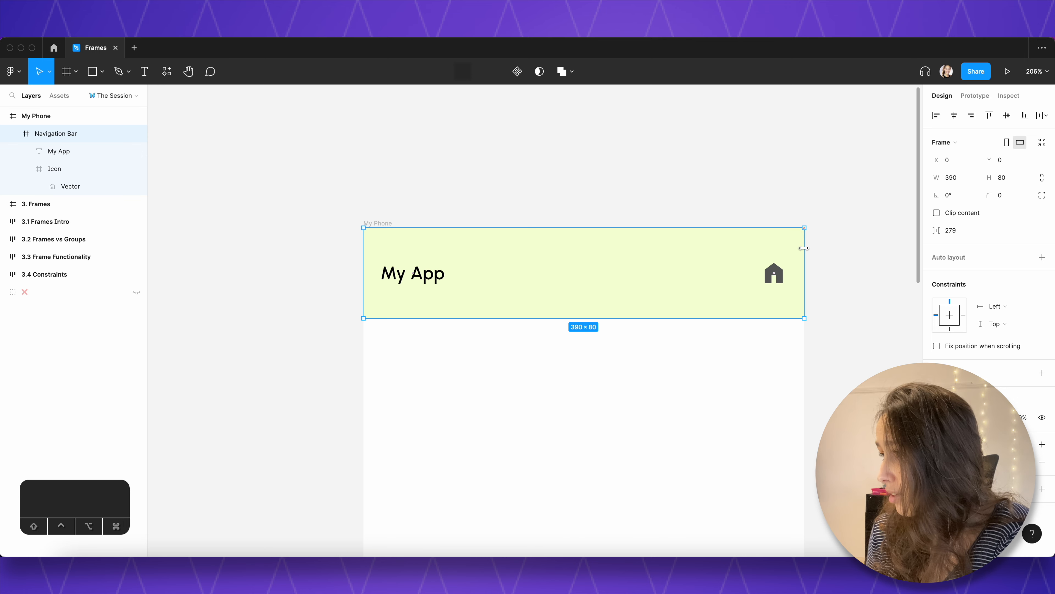
{"action": "left_click", "coordinate": [739, 205]}
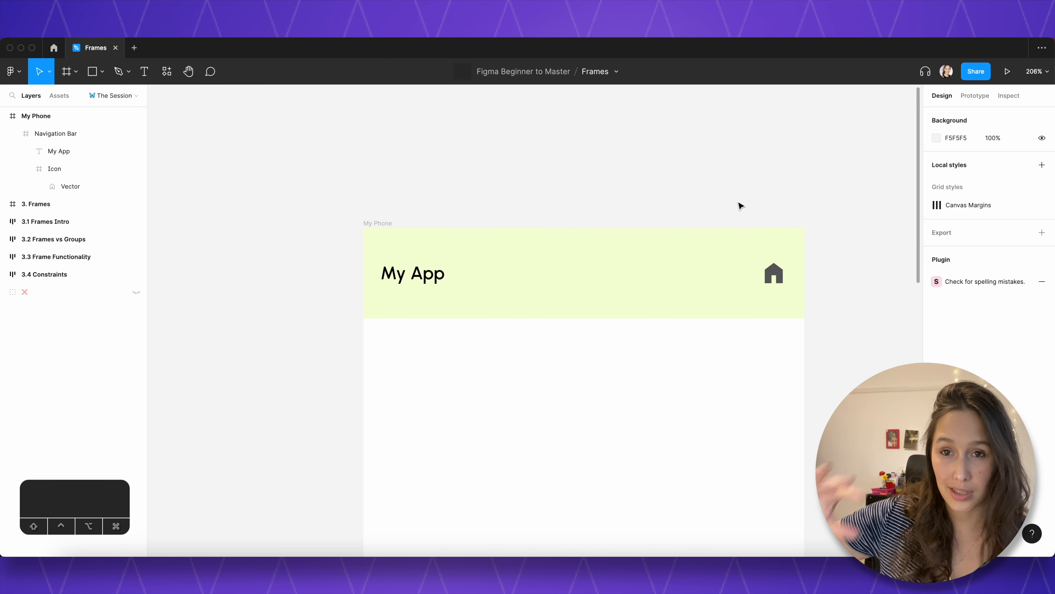
- Try the iPhone 8 and Surface Pro 8 size presets on the My Phone frame to test the Navigation Bar
{"action": "scroll", "coordinate": [331, 195], "scroll_direction": "down", "scroll_amount": 5}
{"action": "left_click", "coordinate": [363, 207]}
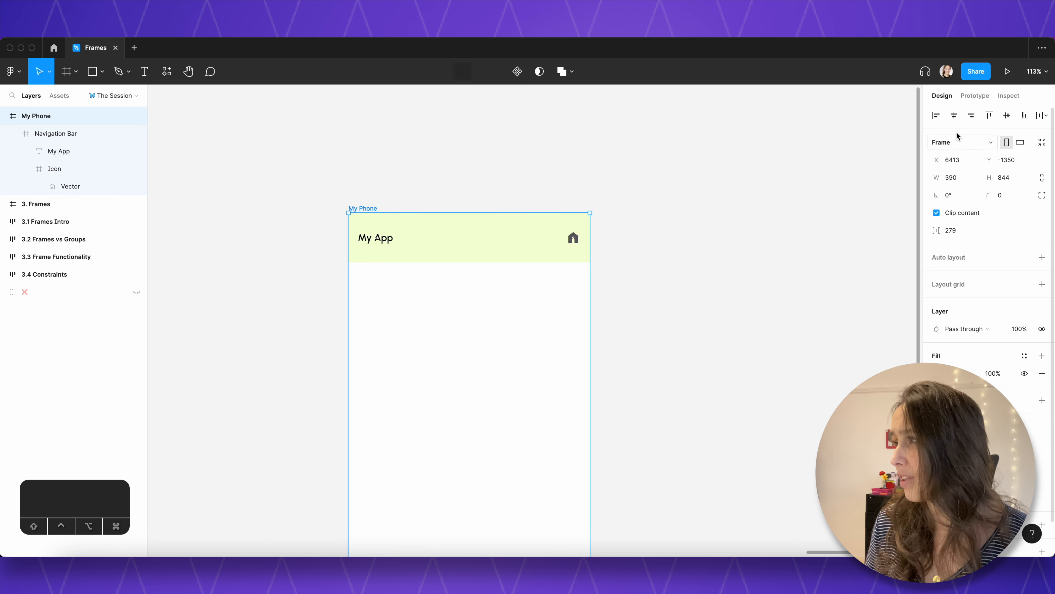
{"action": "left_click", "coordinate": [960, 141]}
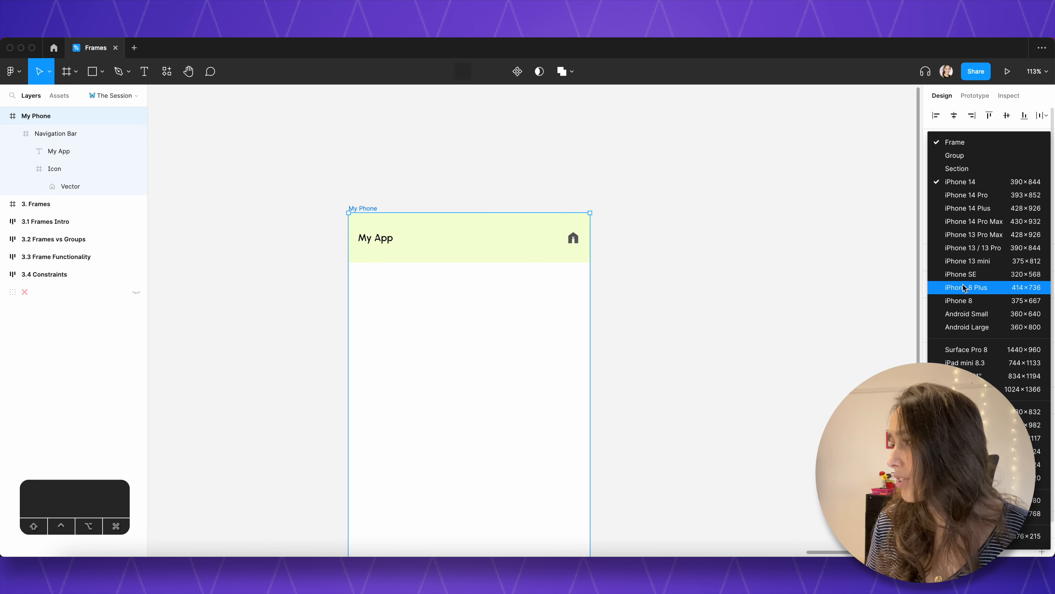
{"action": "left_click", "coordinate": [965, 299]}
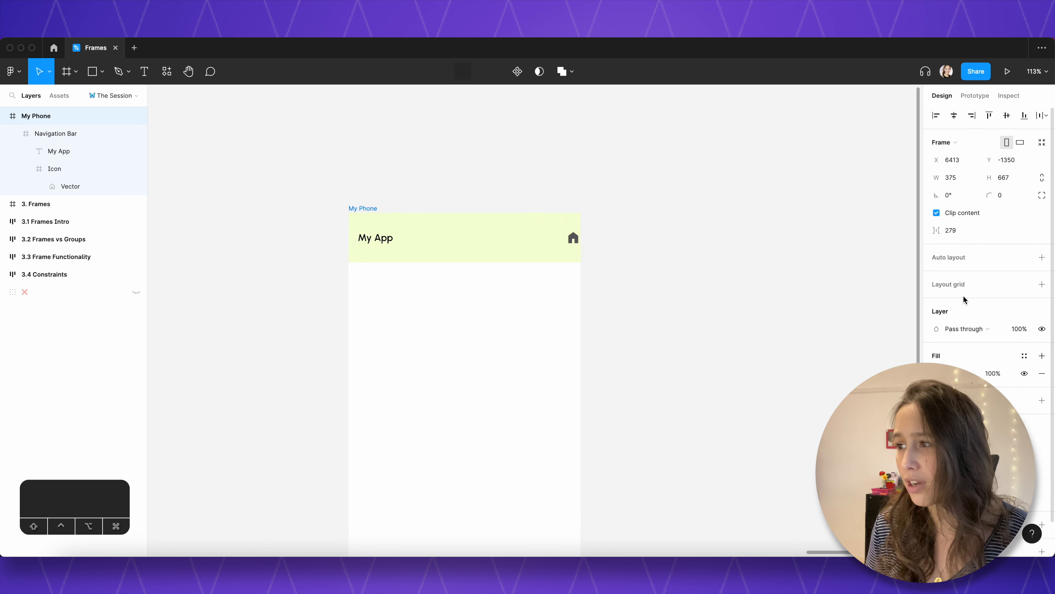
{"action": "left_click", "coordinate": [955, 146]}
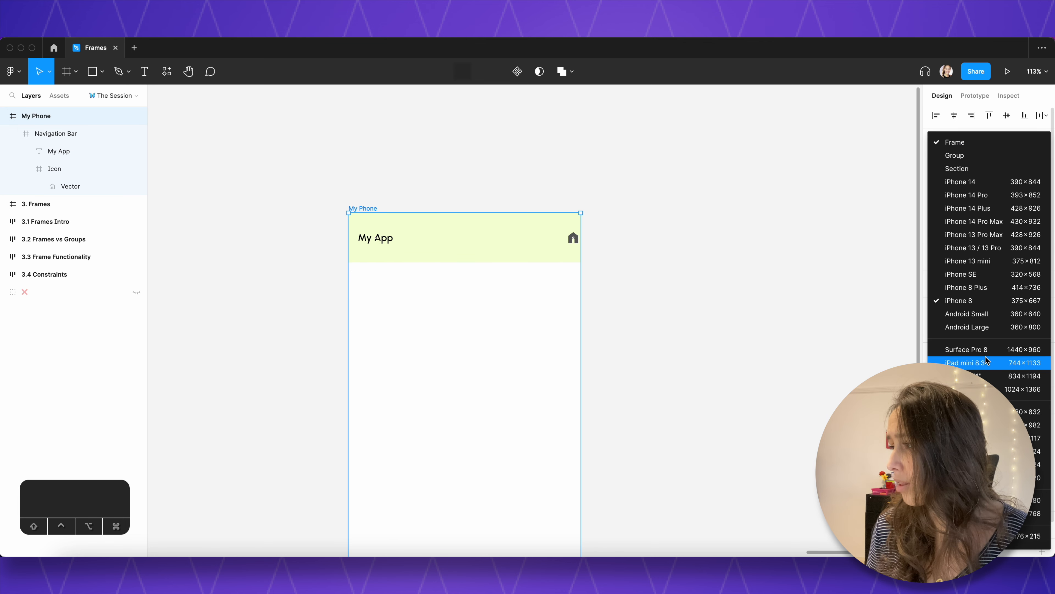
{"action": "left_click", "coordinate": [967, 350]}
{"action": "scroll", "coordinate": [664, 249], "scroll_direction": "right", "scroll_amount": 5}
{"action": "scroll", "coordinate": [548, 197], "scroll_direction": "down", "scroll_amount": 5}
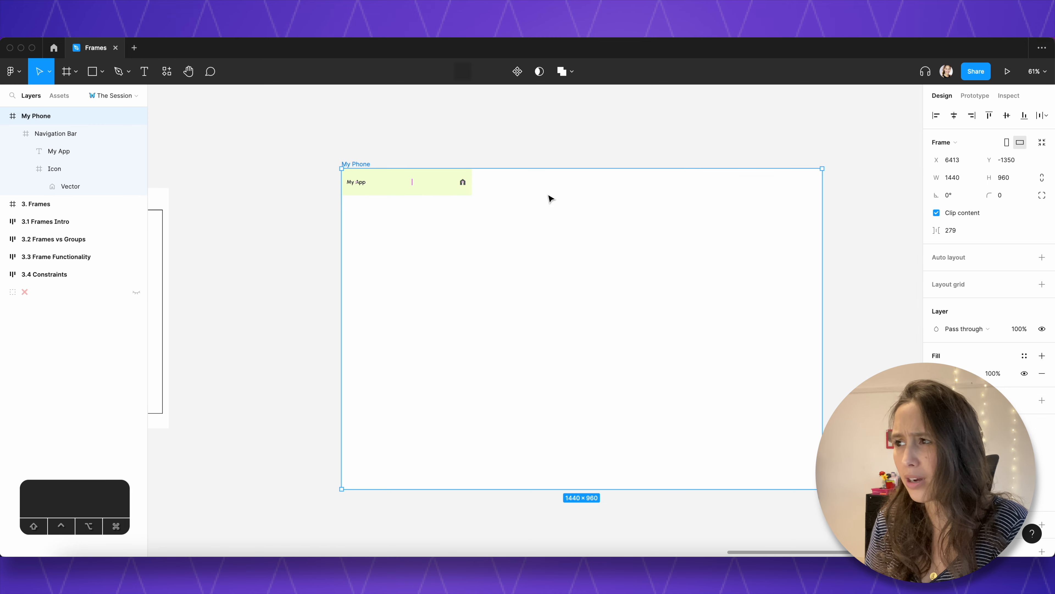
{"action": "left_click", "coordinate": [410, 186]}
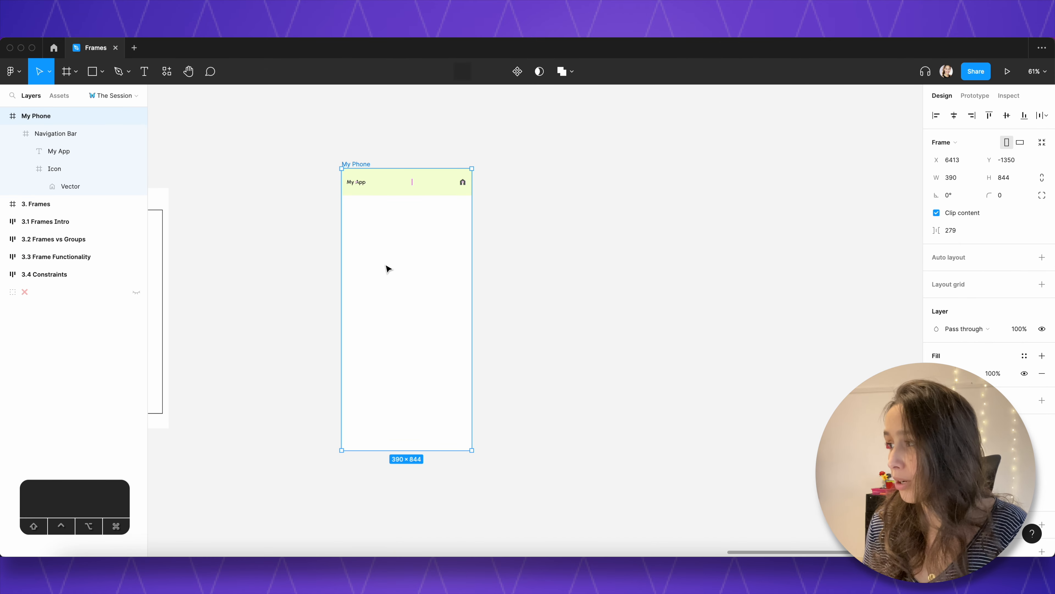
- Set the Navigation Bar's horizontal constraint to Left and right within the My Phone frame
{"action": "left_click_drag", "start_coordinate": [389, 266], "coordinate": [472, 272]}
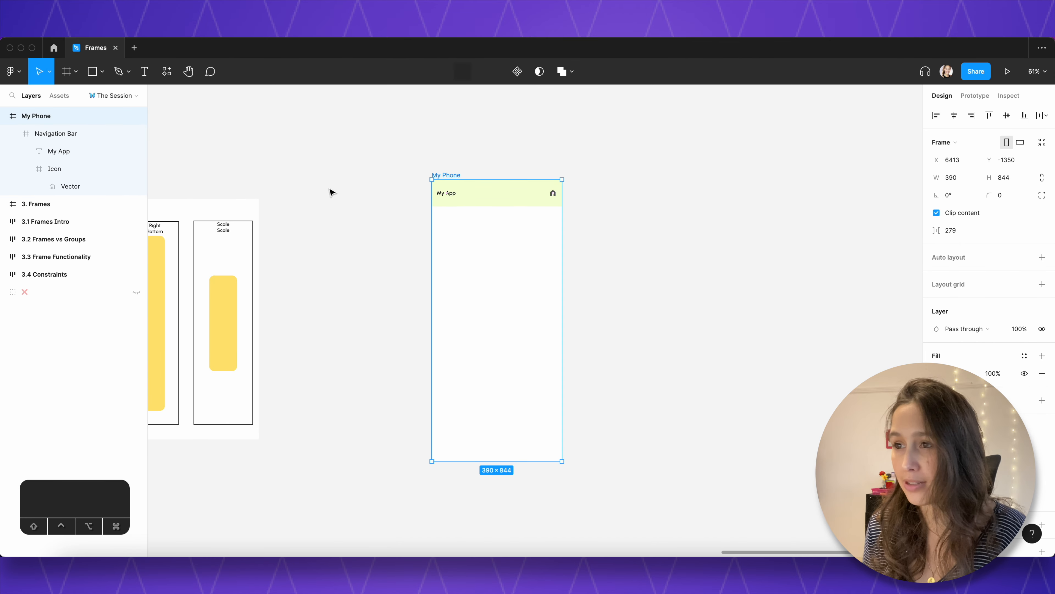
{"action": "left_click_drag", "start_coordinate": [300, 186], "coordinate": [566, 183]}
{"action": "left_click_drag", "start_coordinate": [441, 206], "coordinate": [463, 207]}
{"action": "scroll", "coordinate": [464, 254], "scroll_direction": "up", "scroll_amount": 3}
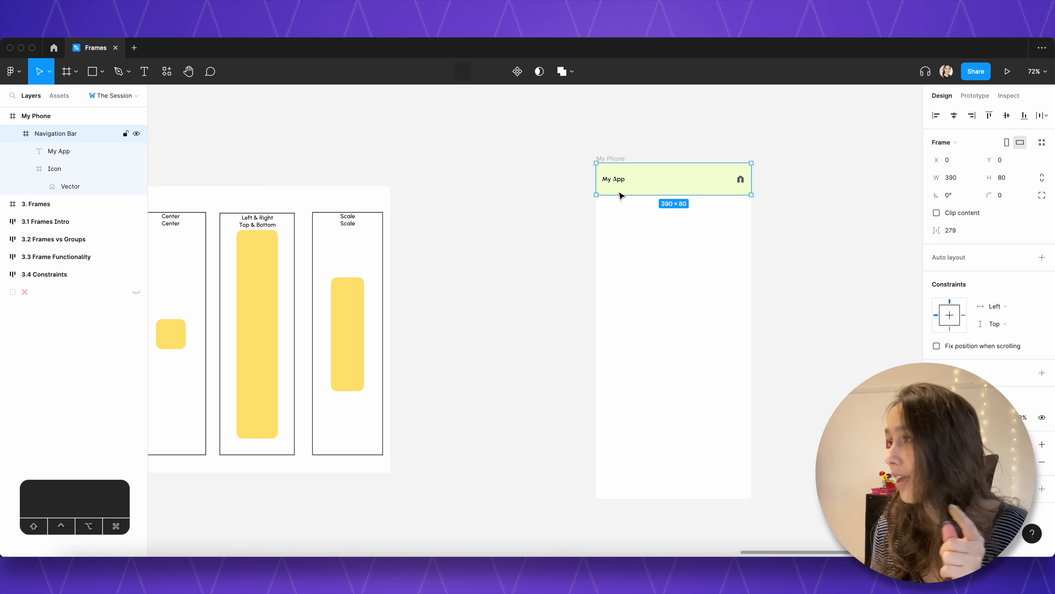
{"action": "left_click", "coordinate": [1001, 306]}
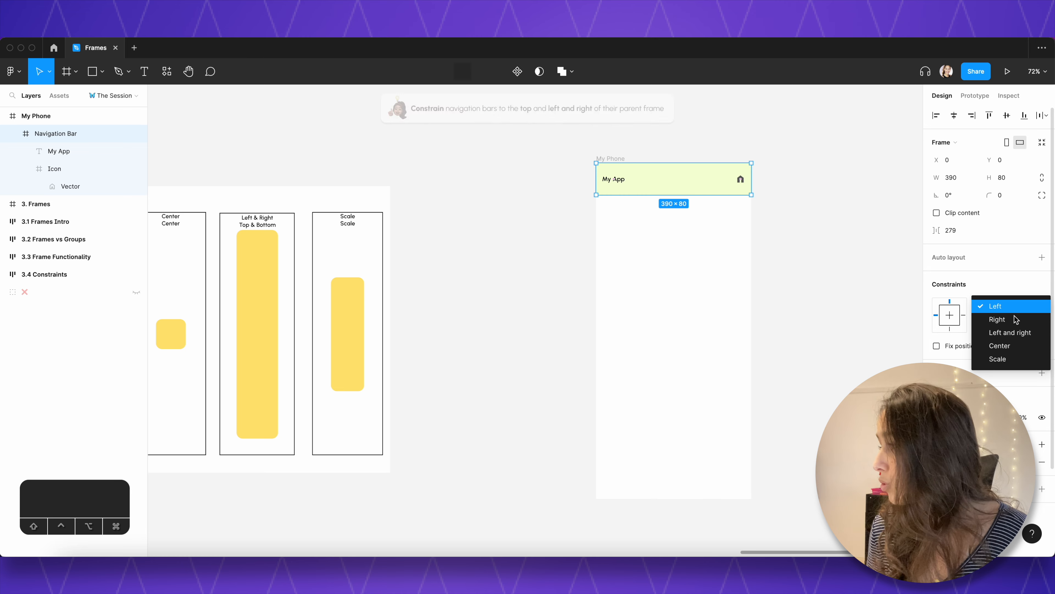
{"action": "left_click", "coordinate": [1013, 334]}
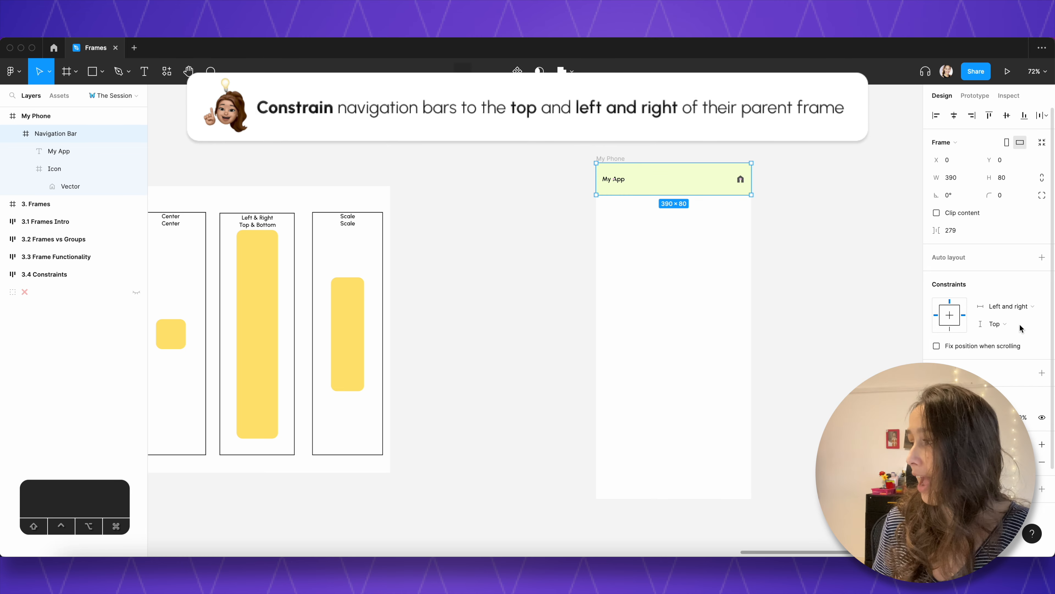
{"action": "left_click", "coordinate": [804, 231]}
- Apply the Surface Pro 8 preset to the My Phone frame and narrow it to 629 px wide to test the constraints
{"action": "left_click", "coordinate": [618, 160]}
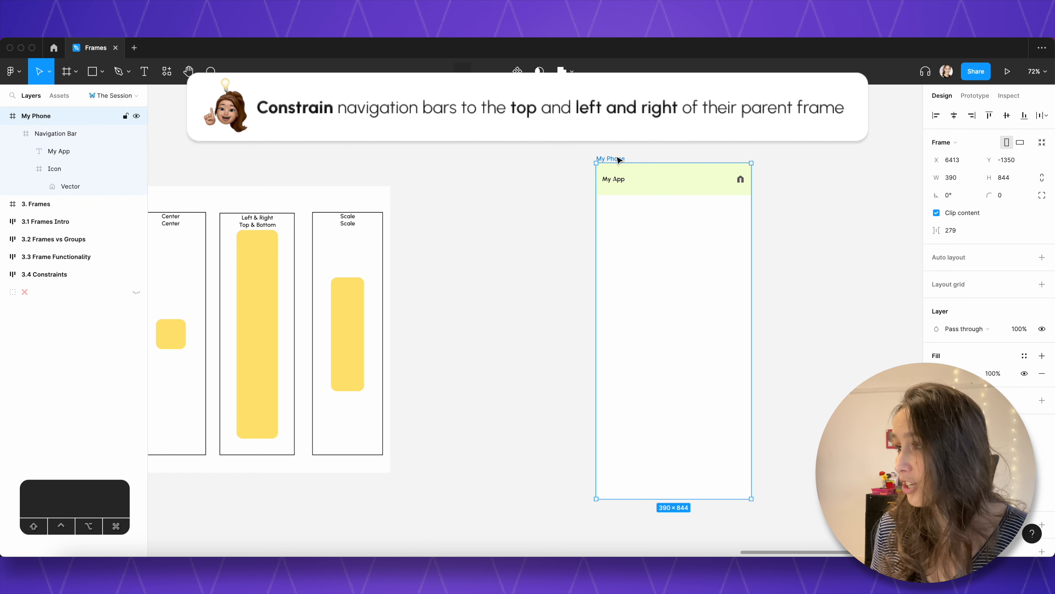
{"action": "left_click", "coordinate": [955, 146]}
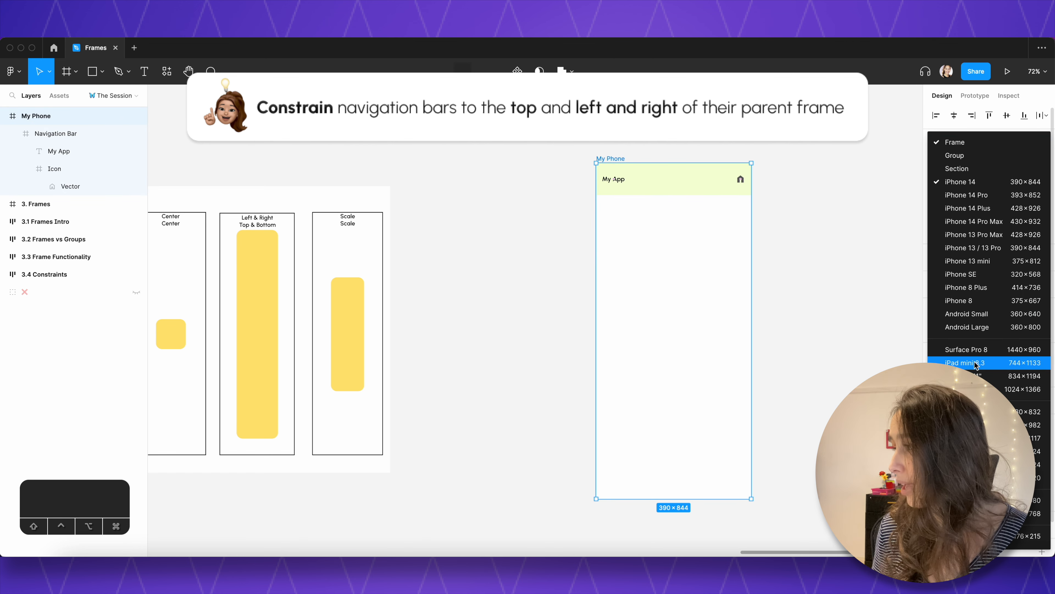
{"action": "left_click", "coordinate": [952, 337]}
{"action": "key", "text": "shift+2"}
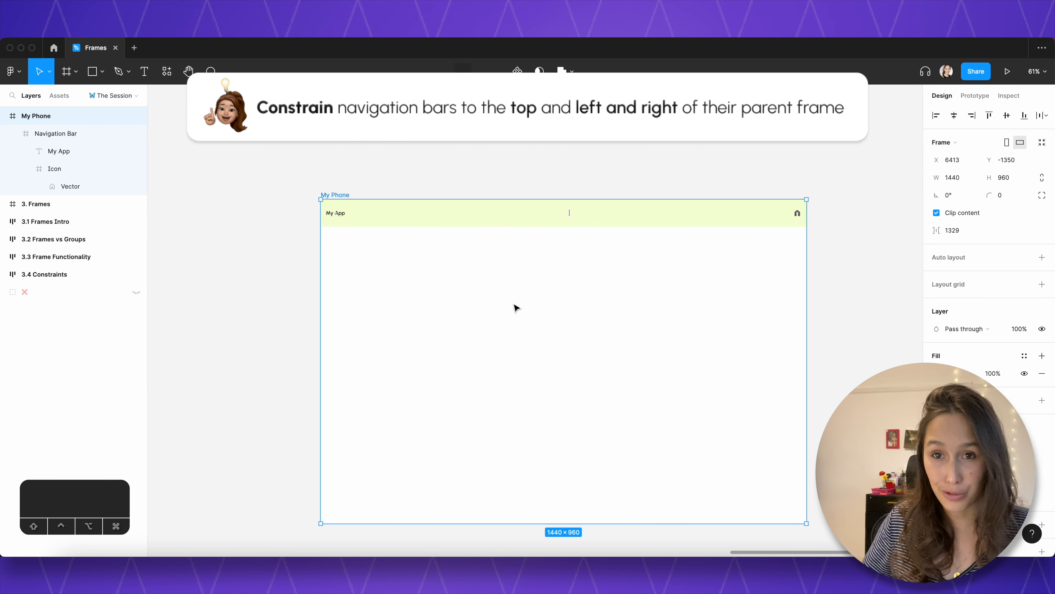
{"action": "left_click_drag", "start_coordinate": [805, 279], "coordinate": [532, 254]}
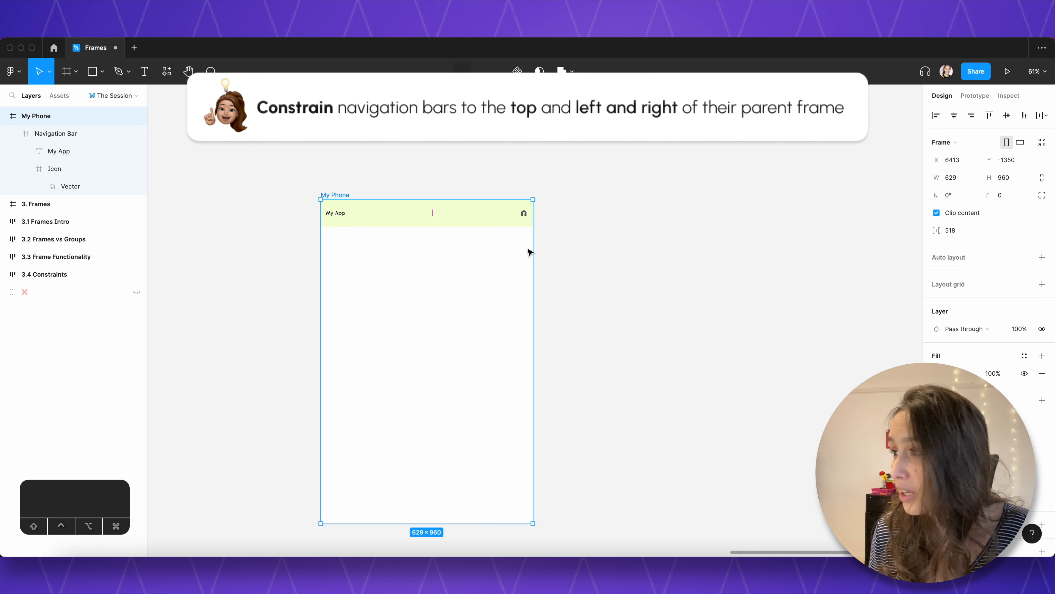
- Apply the iPad mini 8.3 preset to the My Phone frame, switching it to landscape and back to portrait
{"action": "left_click", "coordinate": [974, 139]}
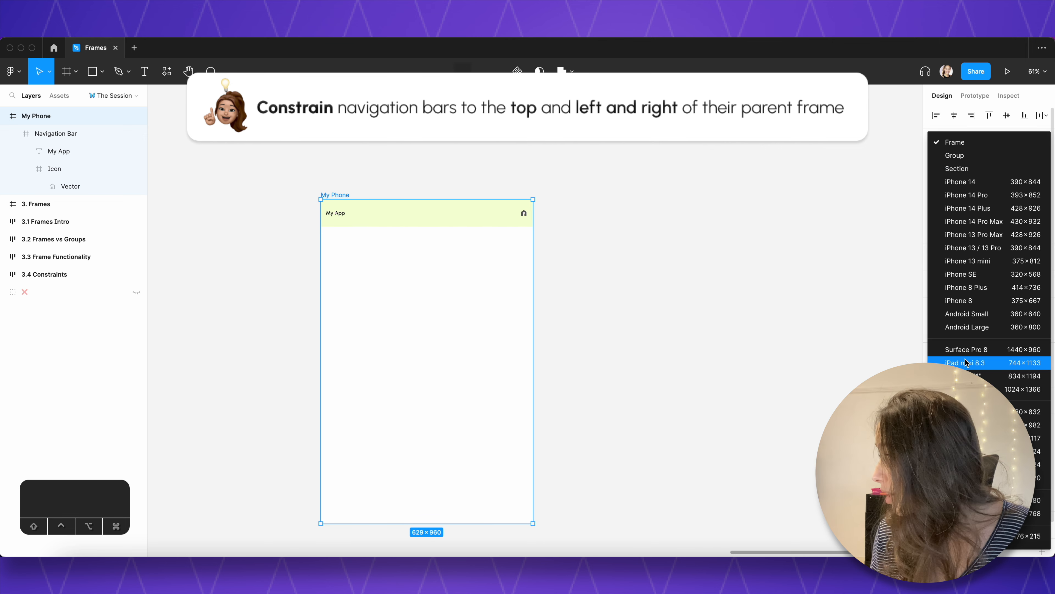
{"action": "left_click", "coordinate": [968, 426]}
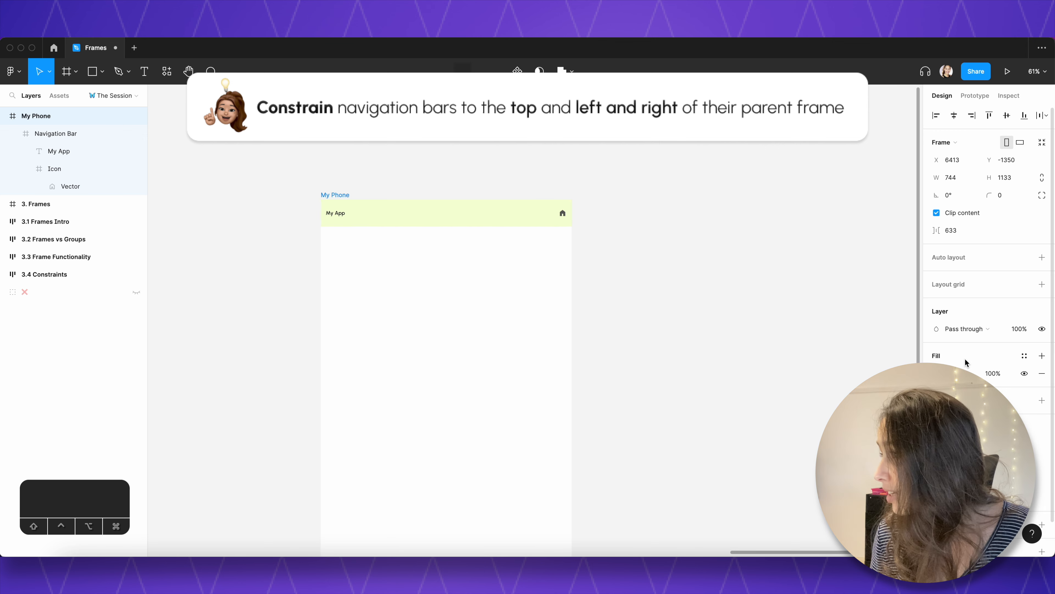
{"action": "left_click", "coordinate": [1021, 143]}
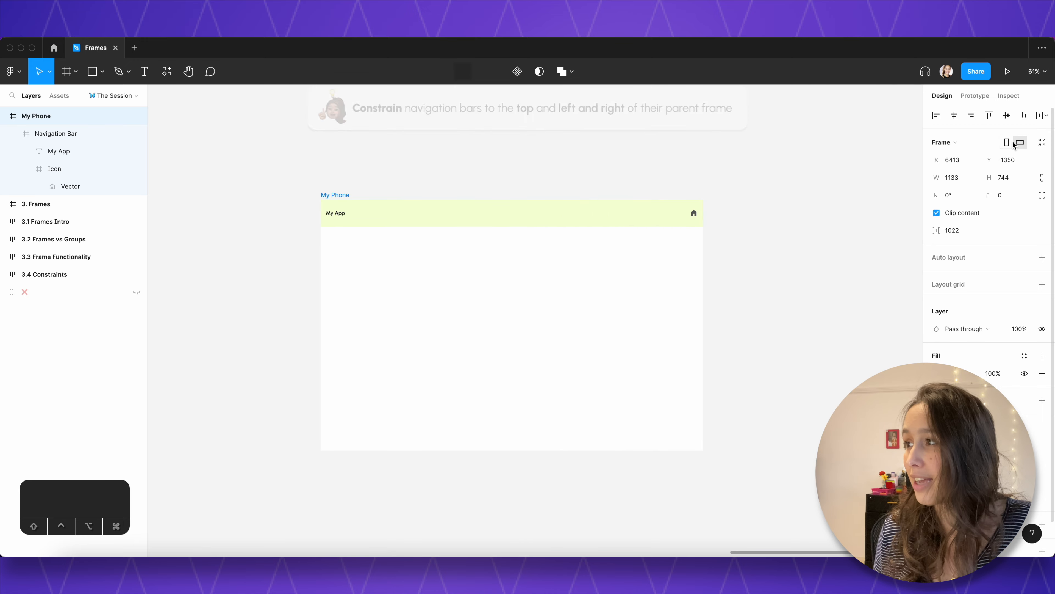
{"action": "left_click", "coordinate": [1008, 143]}
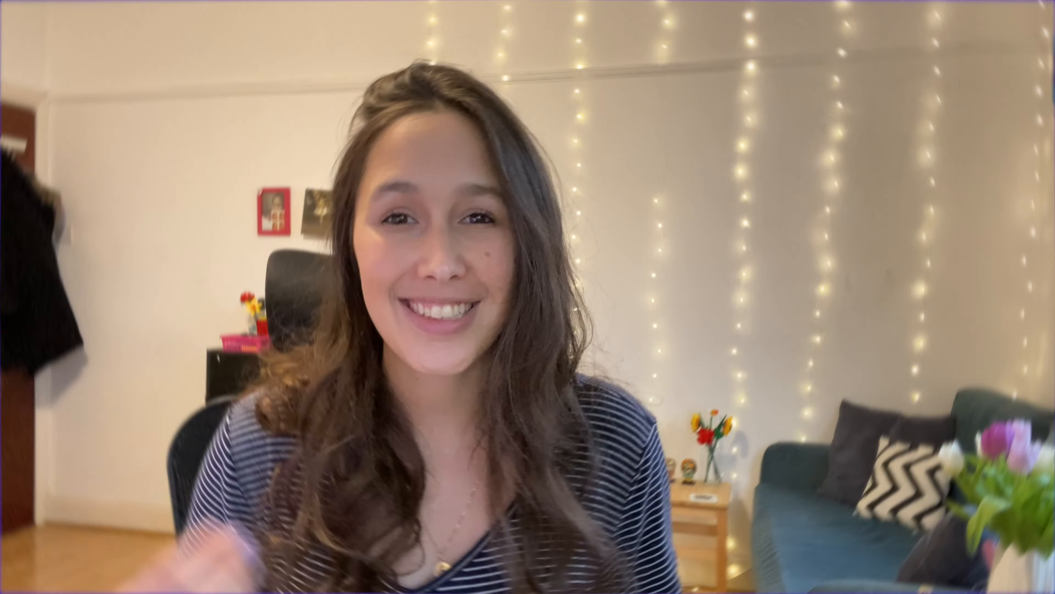